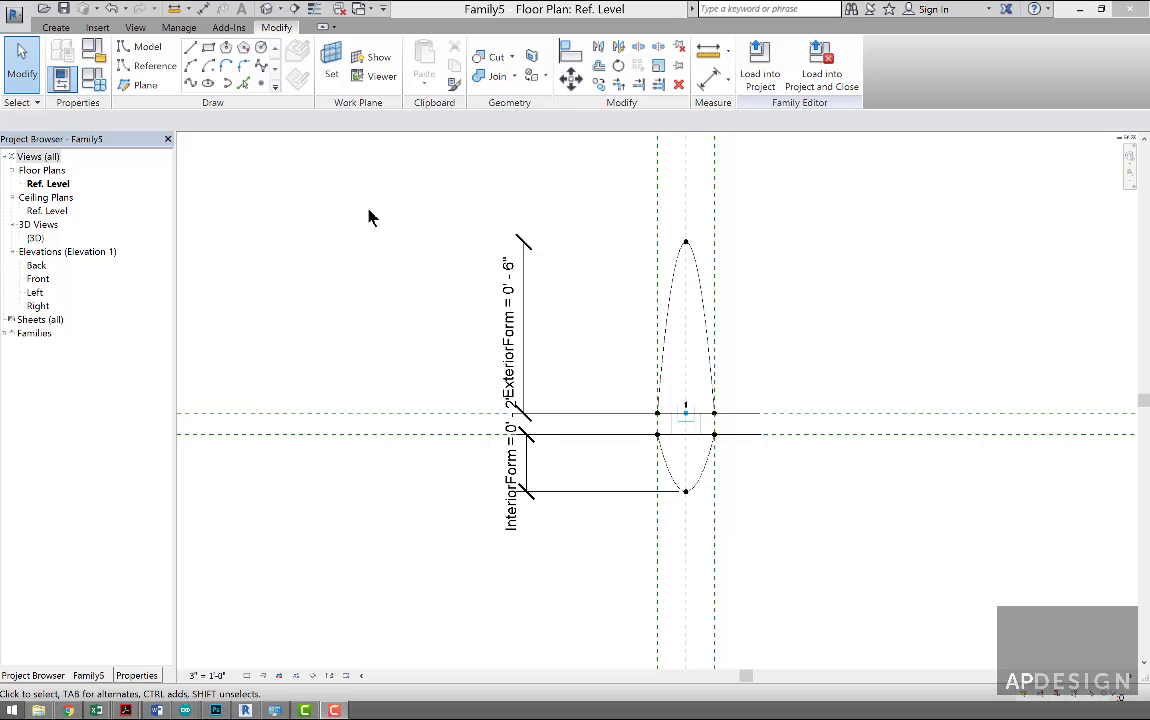
- Start a new family and pick Curtain Panel Pattern Based.rft from the template list
{"action": "left_click", "coordinate": [16, 18]}
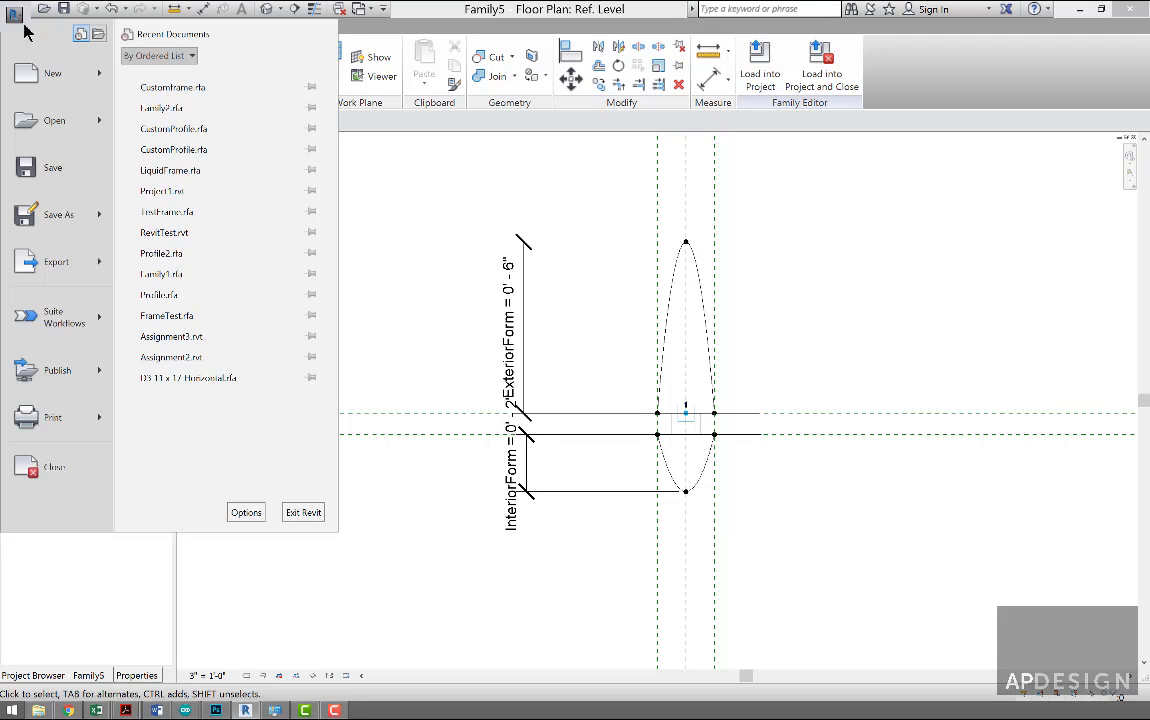
{"action": "mouse_move", "coordinate": [97, 80]}
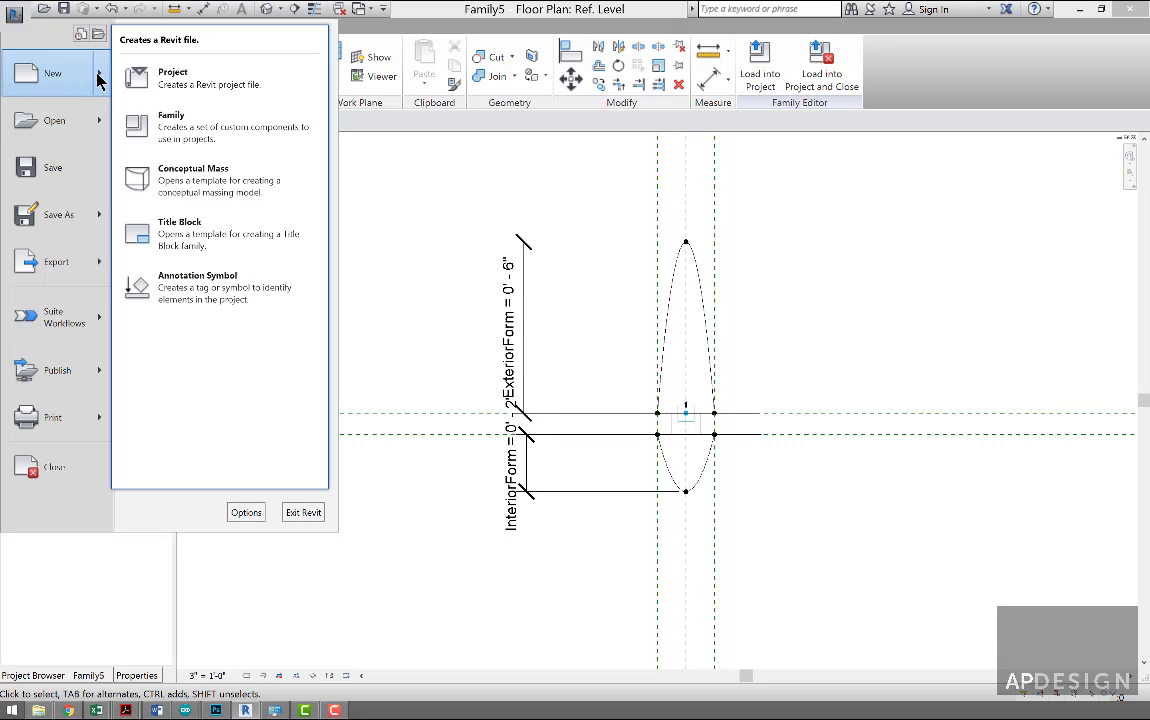
{"action": "left_click", "coordinate": [162, 113]}
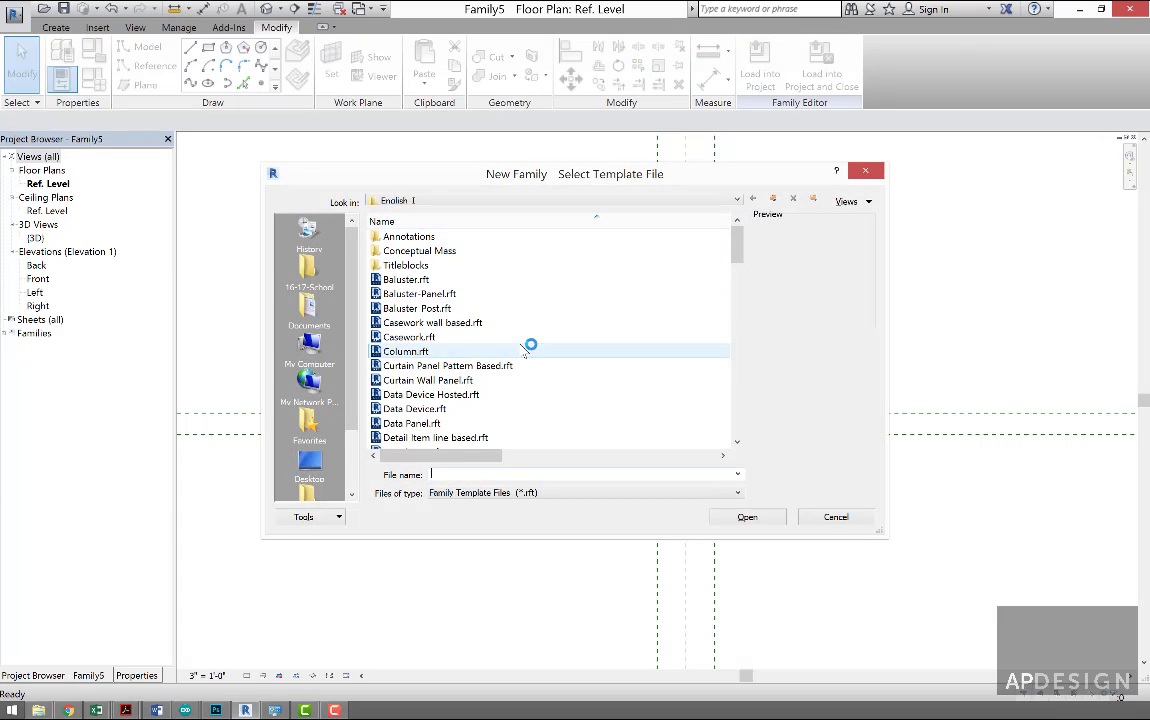
{"action": "mouse_move", "coordinate": [739, 238]}
{"action": "left_mouse_down"}
{"action": "mouse_move", "coordinate": [748, 300]}
{"action": "mouse_move", "coordinate": [755, 275]}
{"action": "left_mouse_up"}
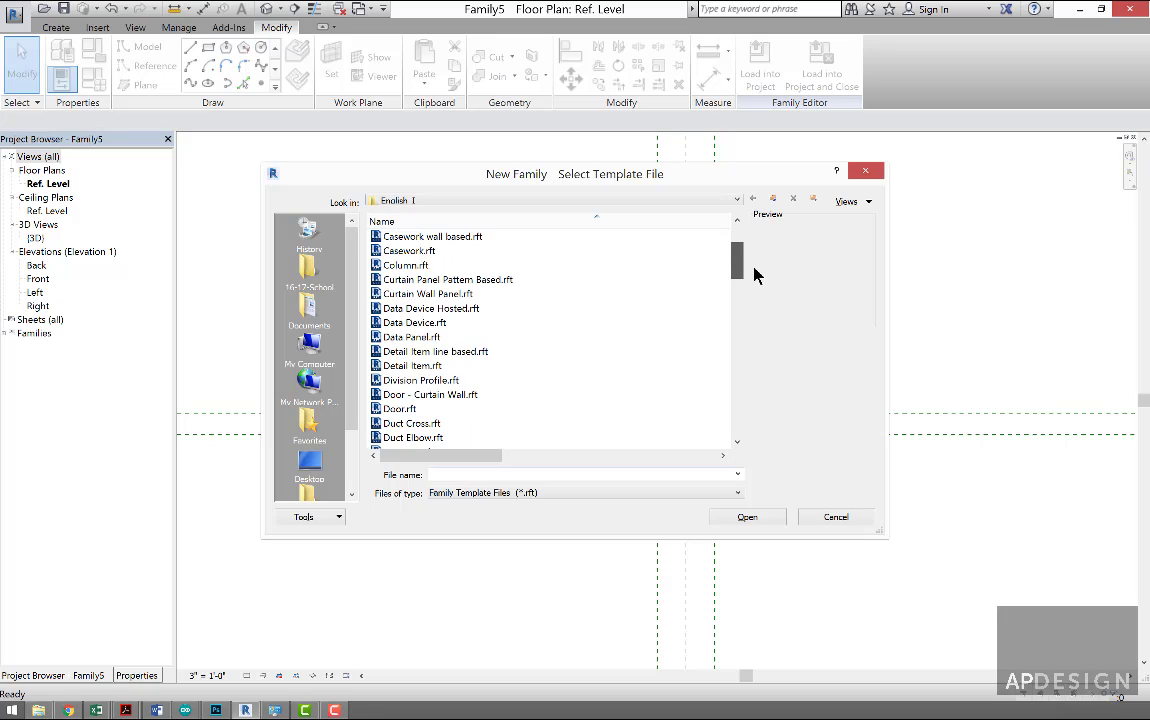
{"action": "left_click", "coordinate": [443, 284]}
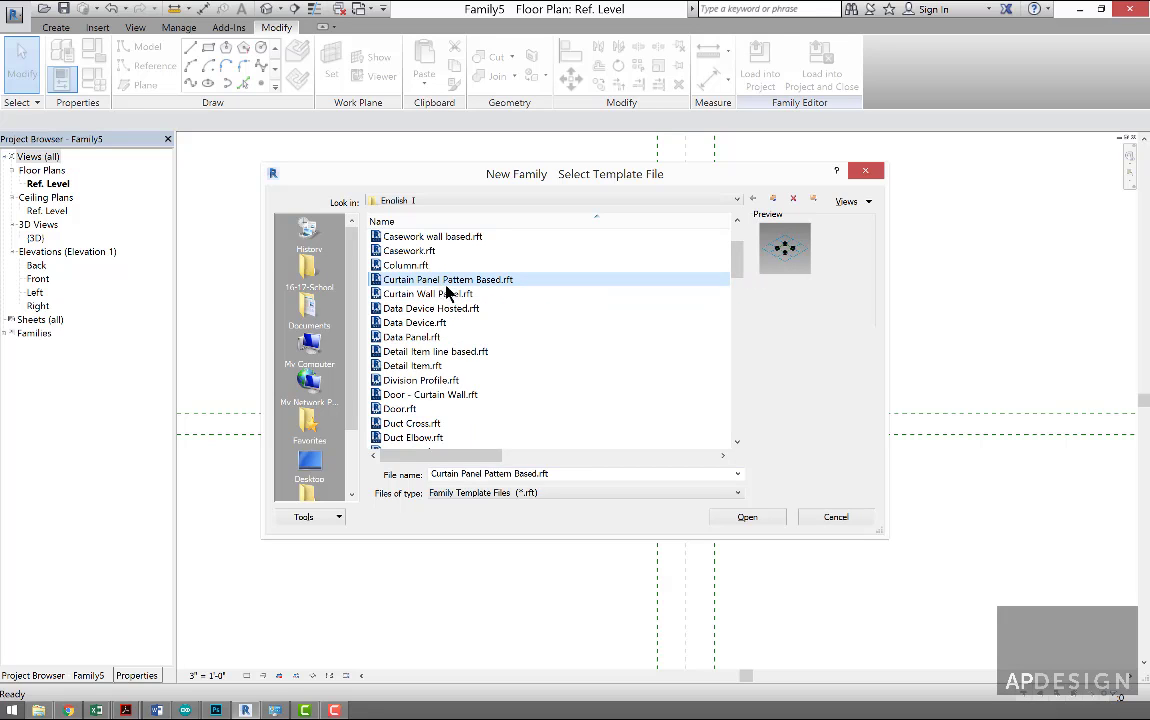
- Create the new family from the chosen template and zoom in on its panel tile
{"action": "left_click", "coordinate": [777, 518]}
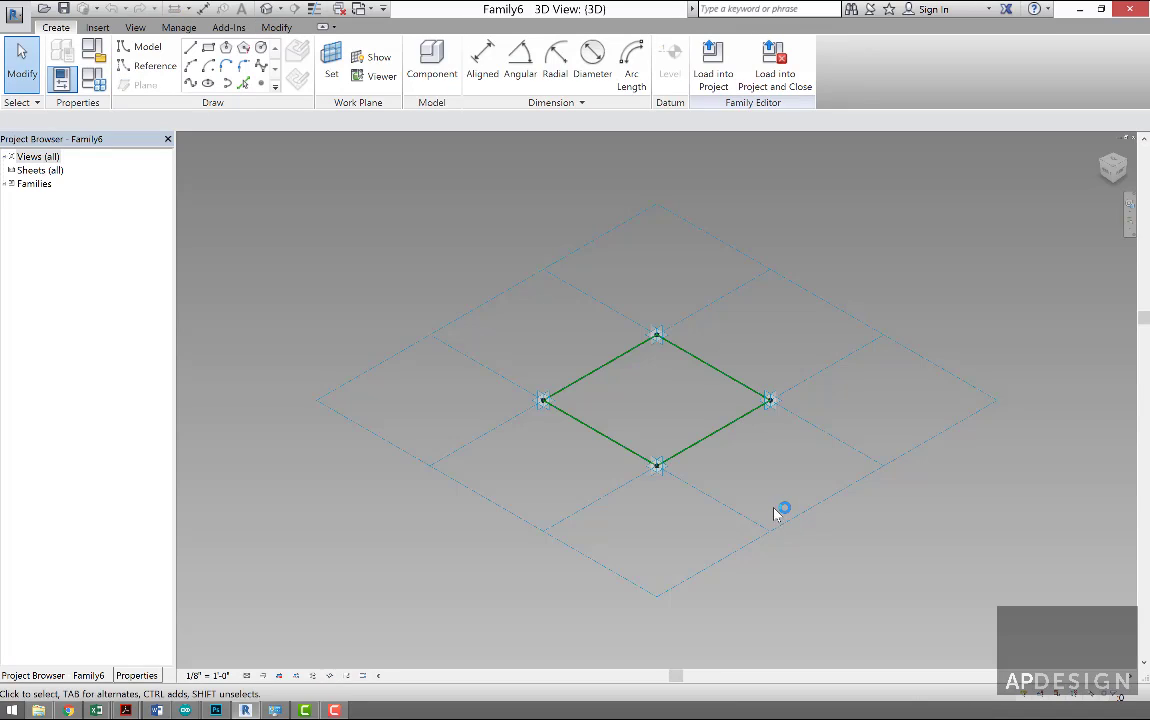
{"action": "scroll", "coordinate": [560, 415], "scroll_direction": "up", "scroll_amount": 5}
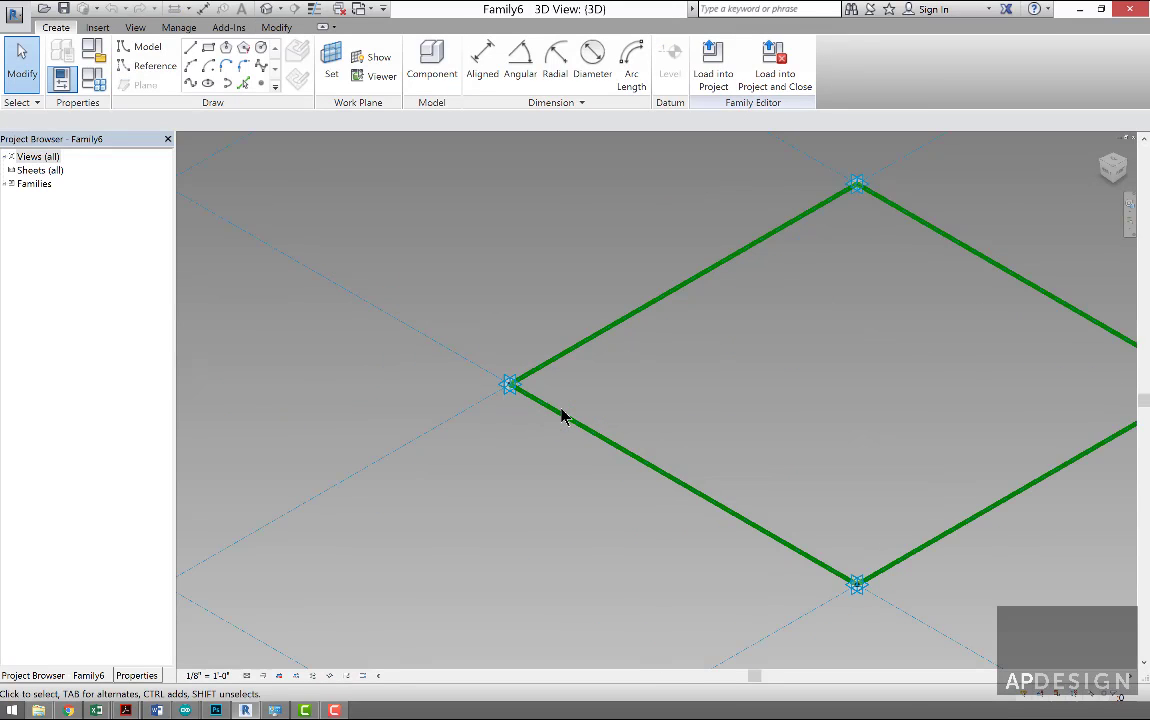
{"action": "scroll", "coordinate": [563, 415], "scroll_direction": "up", "scroll_amount": 1}
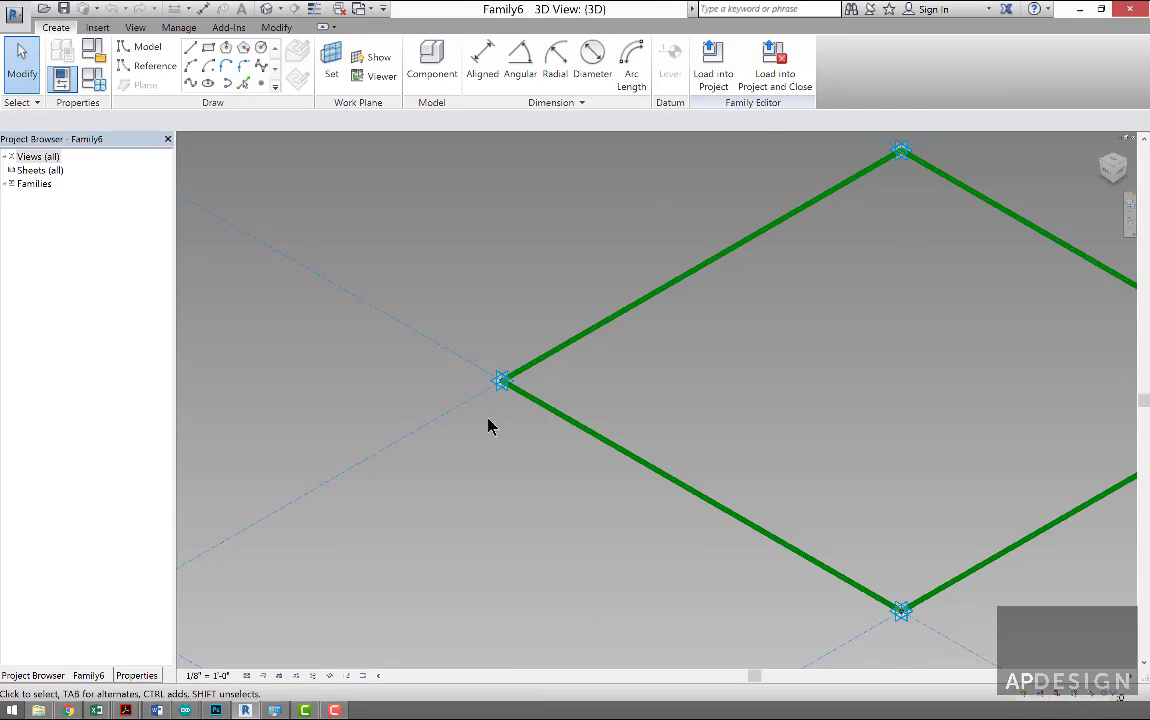
{"action": "scroll", "coordinate": [503, 409], "scroll_direction": "up", "scroll_amount": 2}
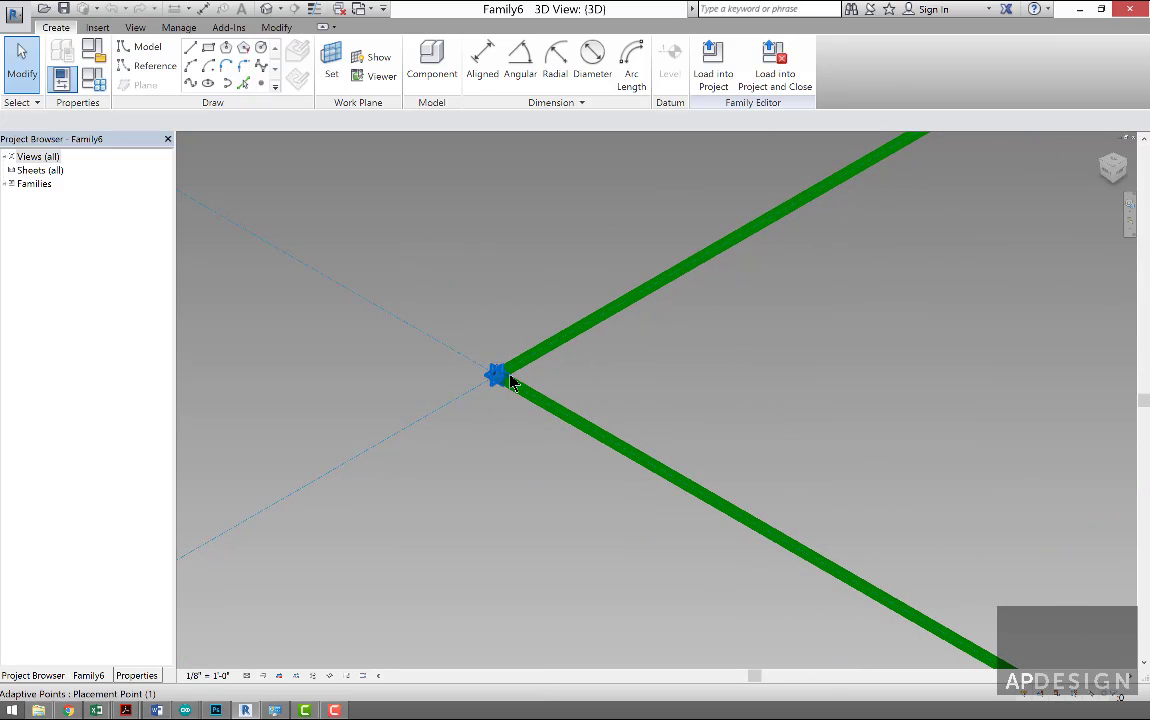
- Tab-select the square's connected line chain to inspect it, then clear the selection
{"action": "key", "text": "Tab"}
{"action": "scroll", "coordinate": [495, 380], "scroll_direction": "down", "scroll_amount": 3}
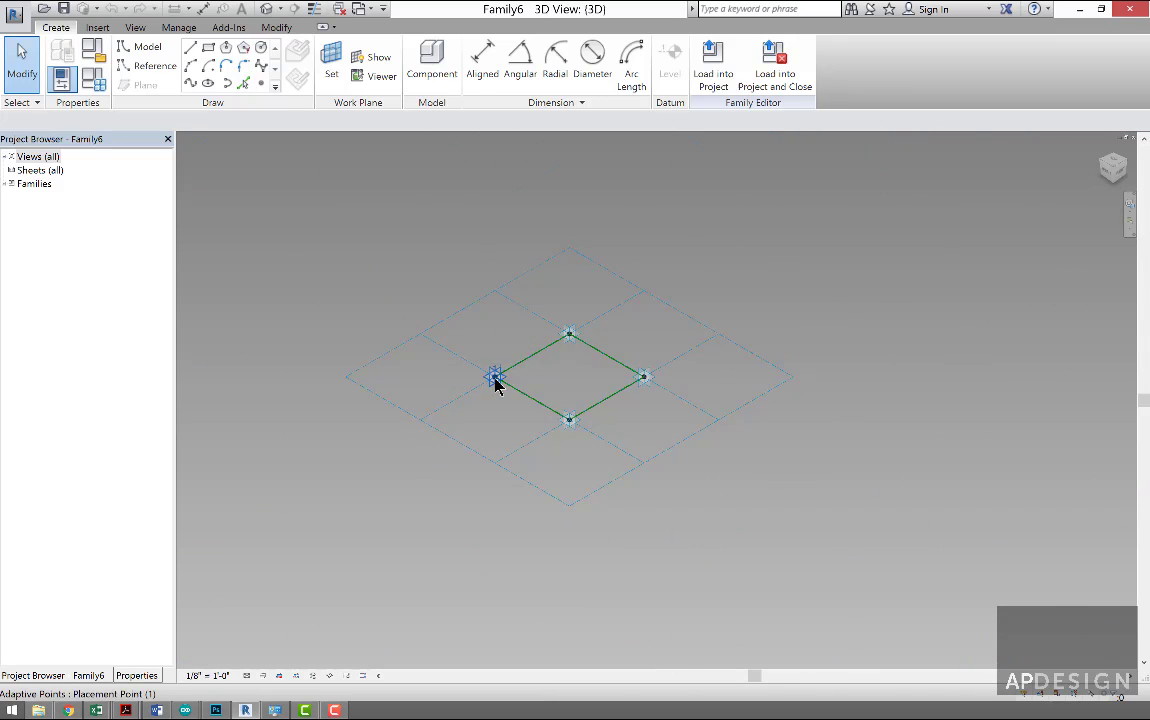
{"action": "left_click", "coordinate": [495, 380]}
{"action": "scroll", "coordinate": [497, 366], "scroll_direction": "up", "scroll_amount": 1}
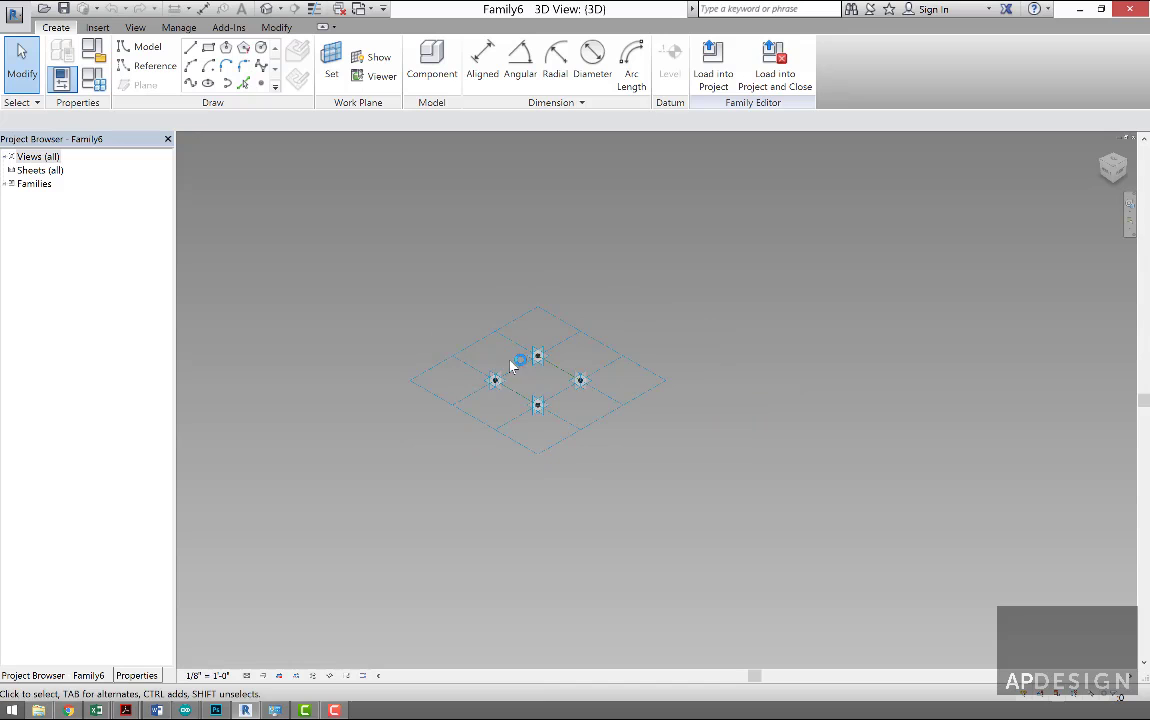
{"action": "scroll", "coordinate": [495, 378], "scroll_direction": "up", "scroll_amount": 2}
{"action": "key", "text": "Tab"}
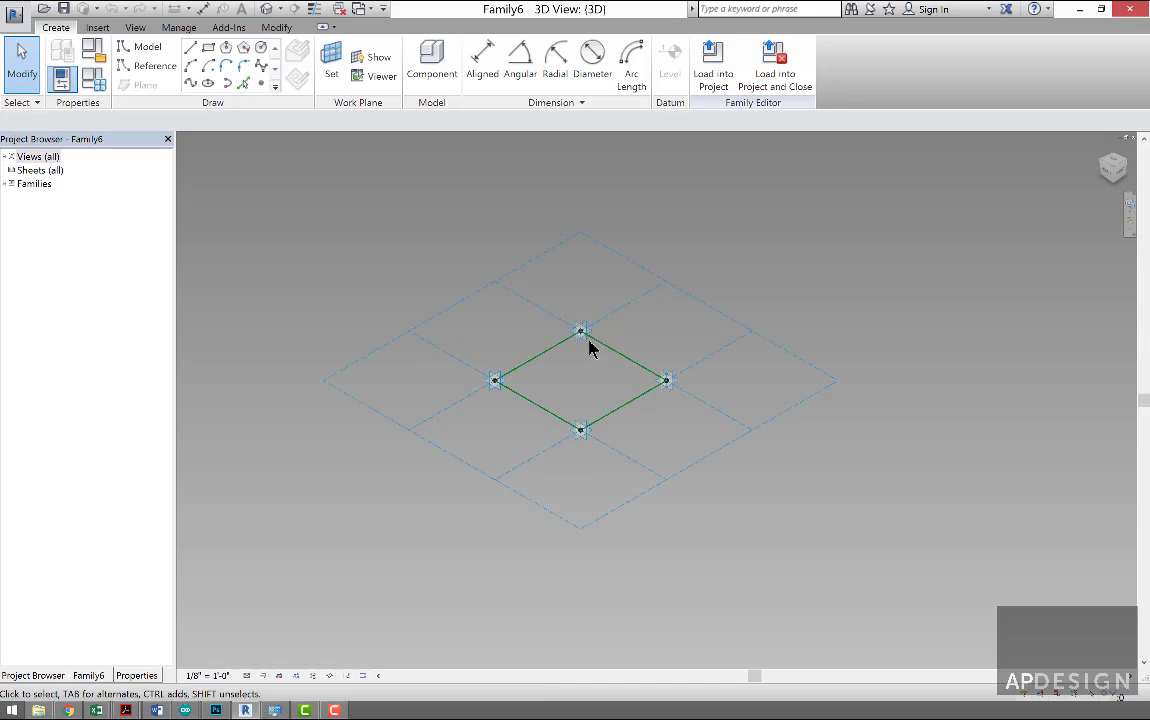
{"action": "key", "text": "Tab"}
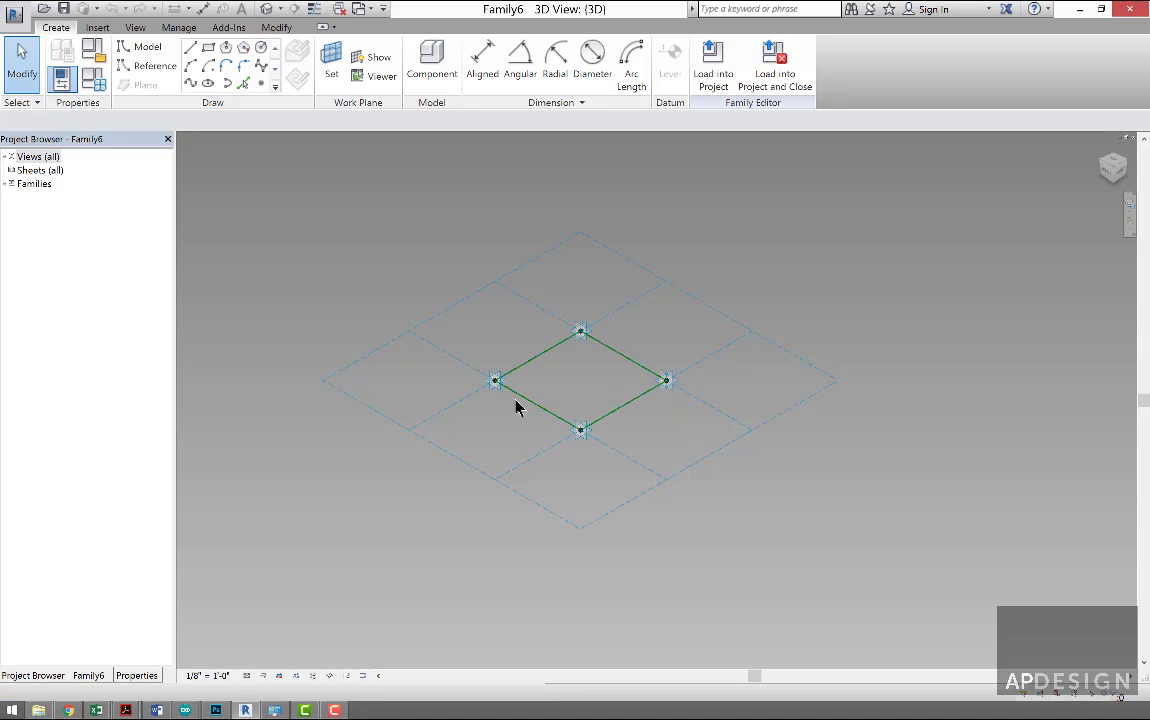
{"action": "key", "text": "Tab"}
{"action": "left_click", "coordinate": [605, 420]}
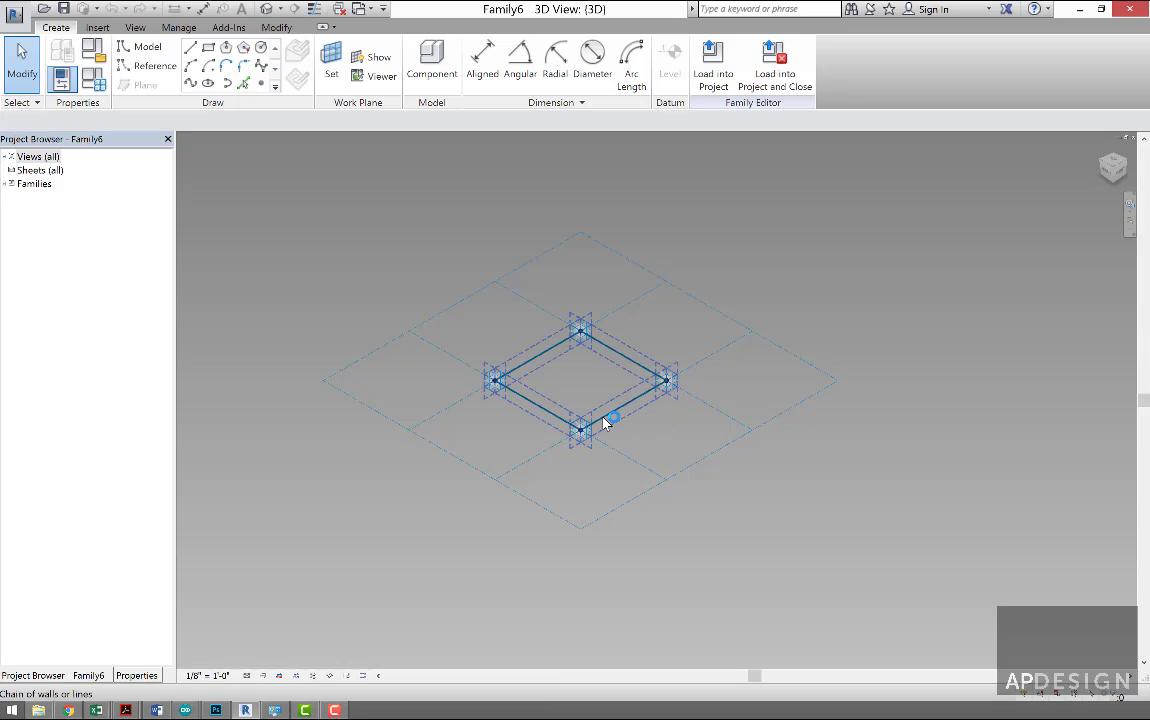
{"action": "left_click", "coordinate": [578, 362]}
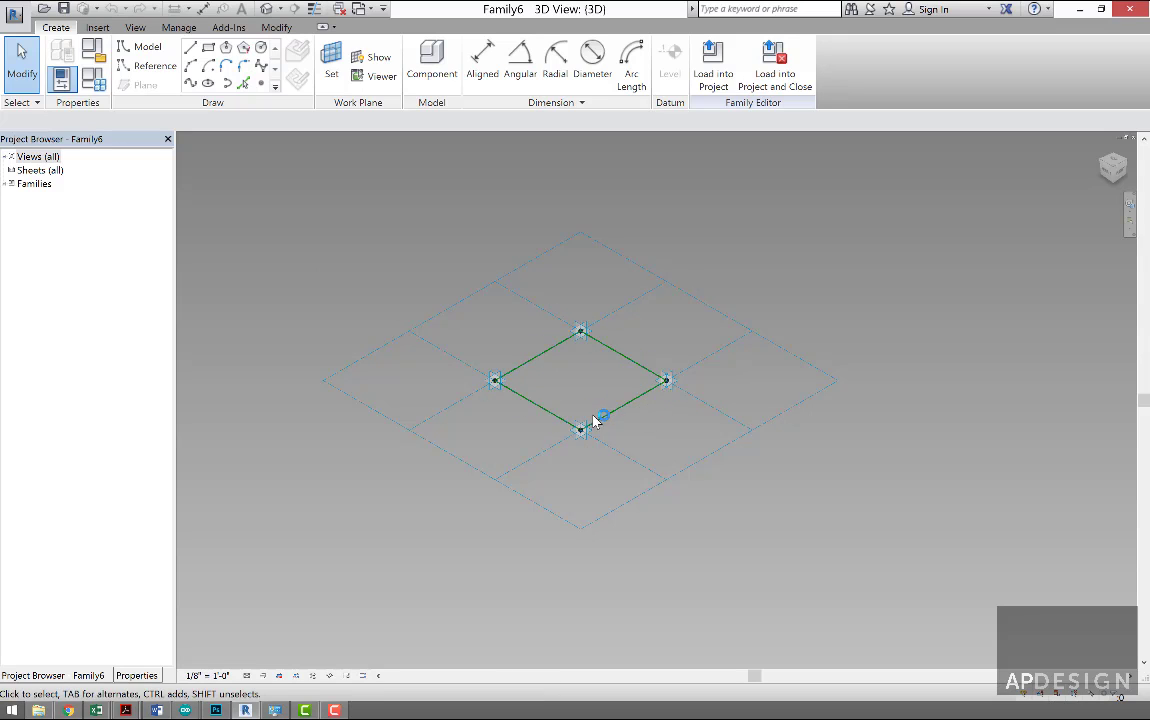
{"action": "scroll", "coordinate": [430, 347], "scroll_direction": "down", "scroll_amount": 3}
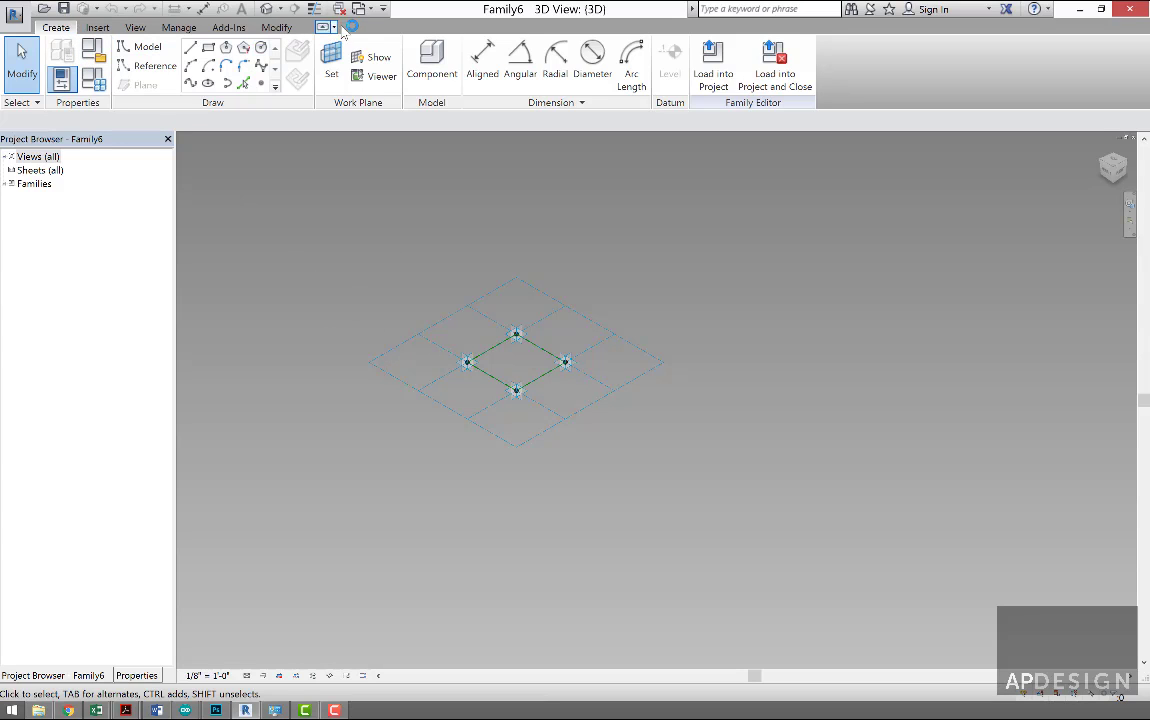
- Switch to Family5 and save it as CustomProfile.rfa, replacing the existing file
{"action": "left_click", "coordinate": [362, 9]}
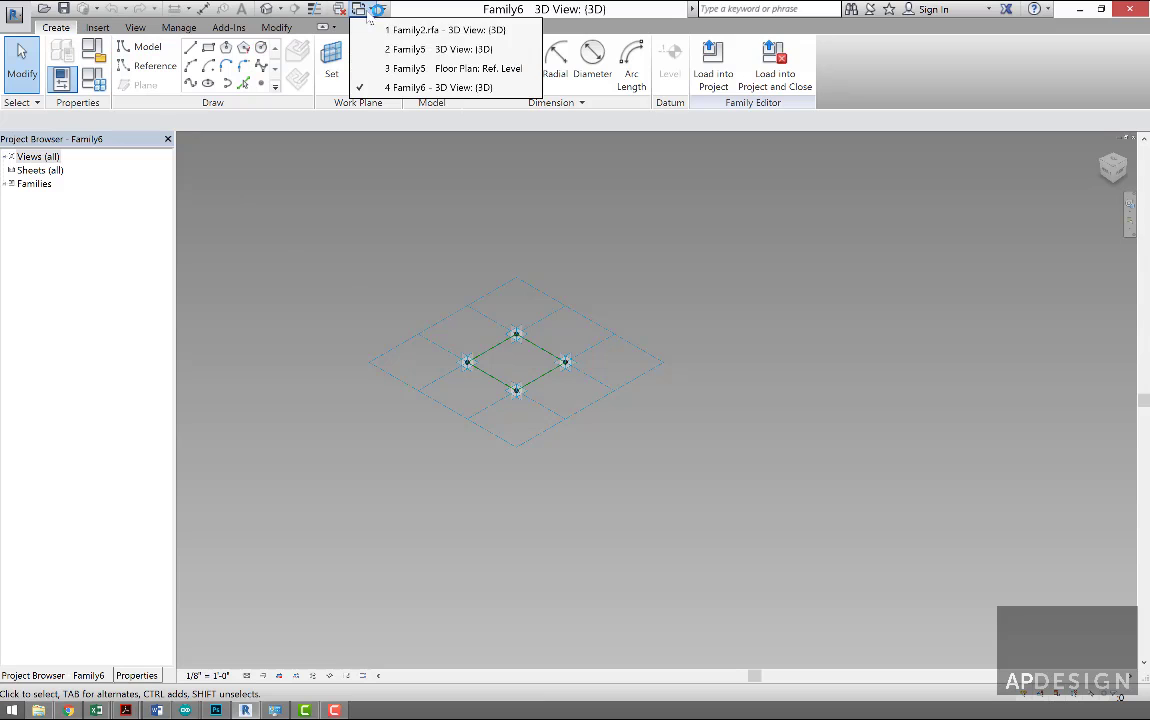
{"action": "left_click", "coordinate": [411, 68]}
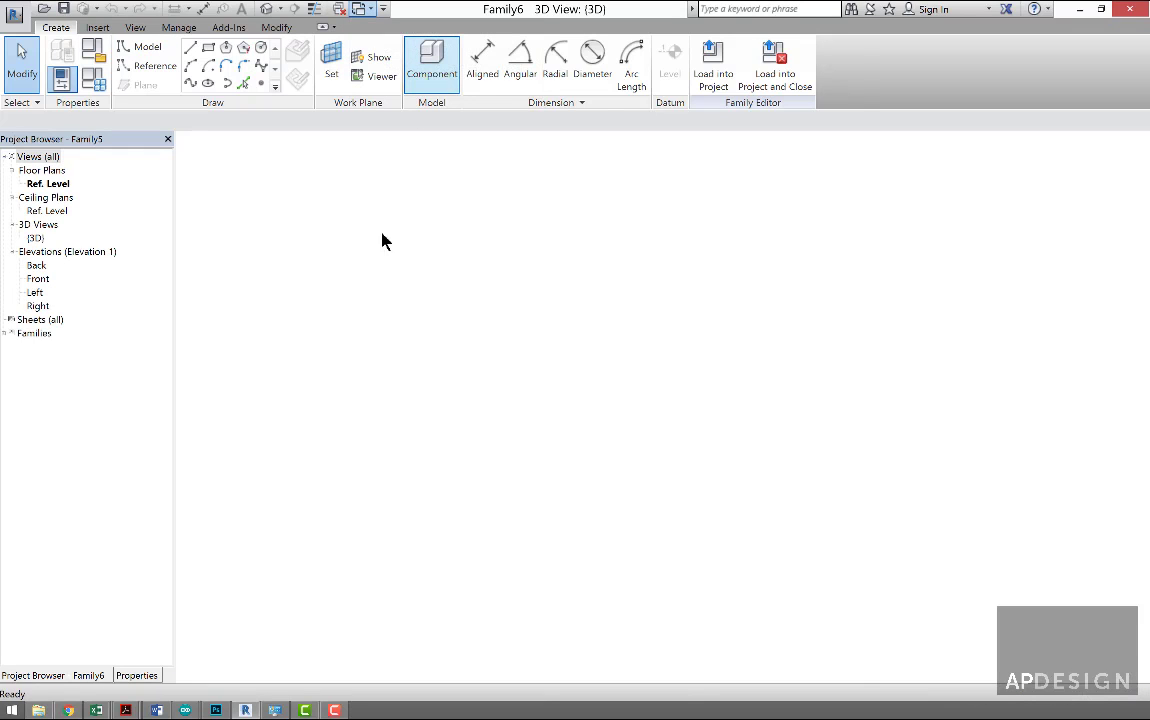
{"action": "left_click", "coordinate": [16, 15]}
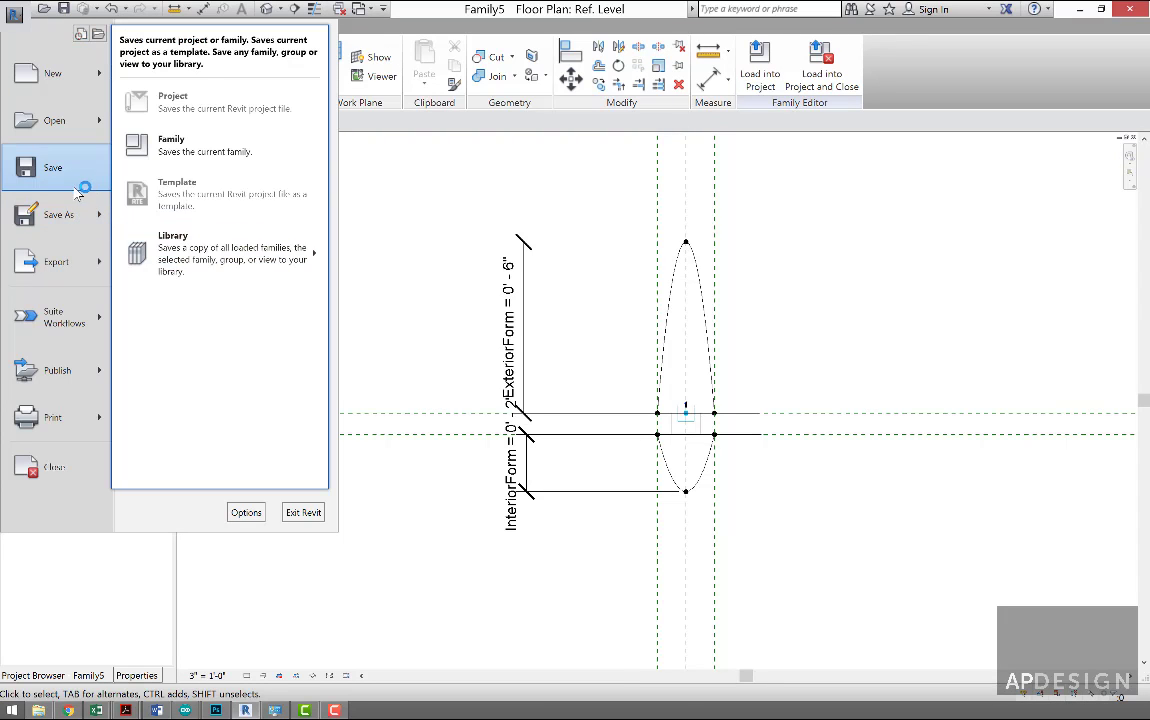
{"action": "left_click", "coordinate": [70, 172]}
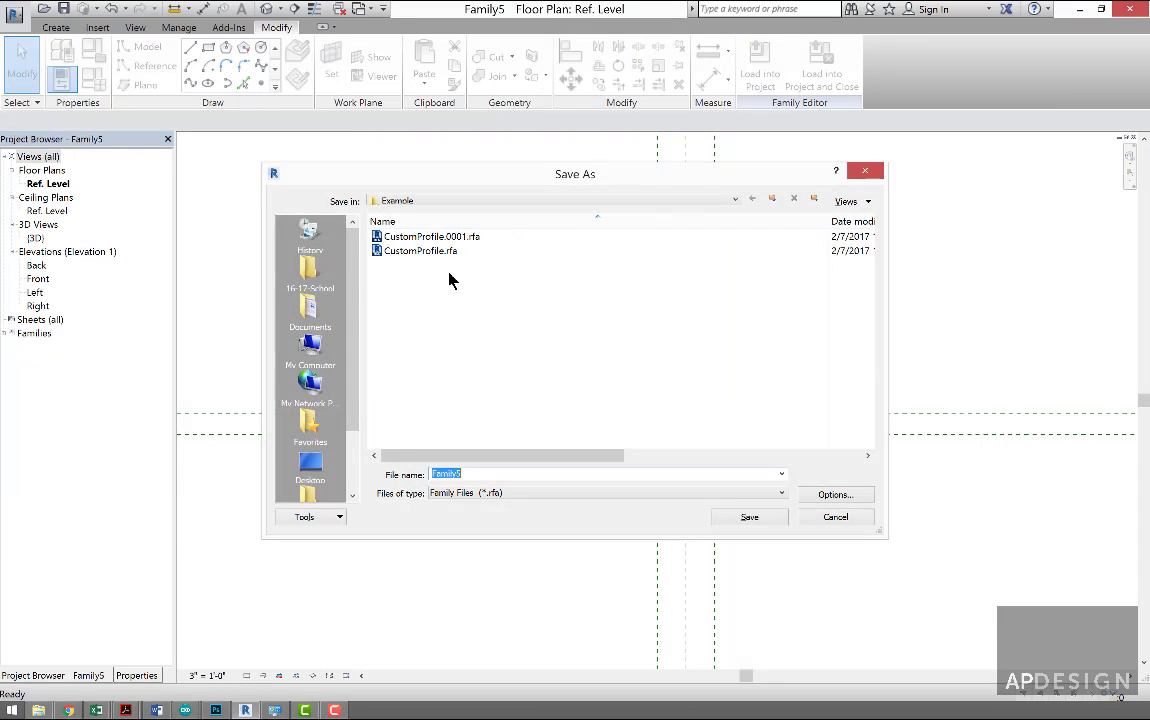
{"action": "left_click", "coordinate": [422, 253]}
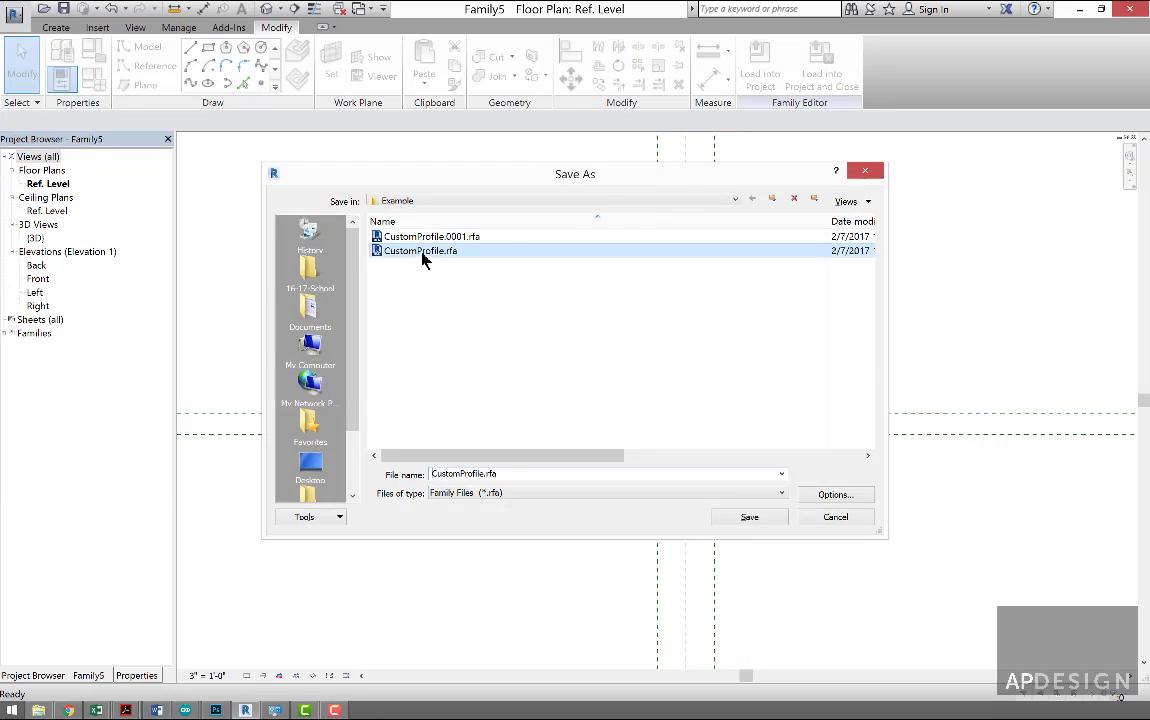
{"action": "left_click", "coordinate": [767, 518]}
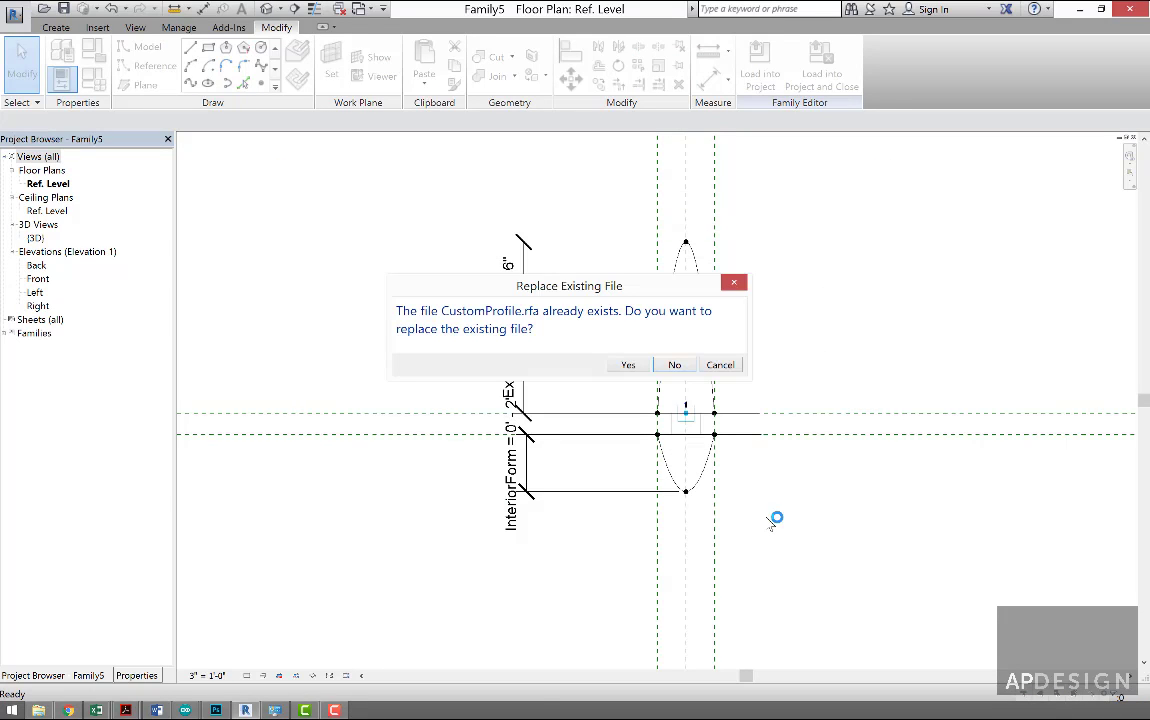
{"action": "left_click", "coordinate": [630, 365]}
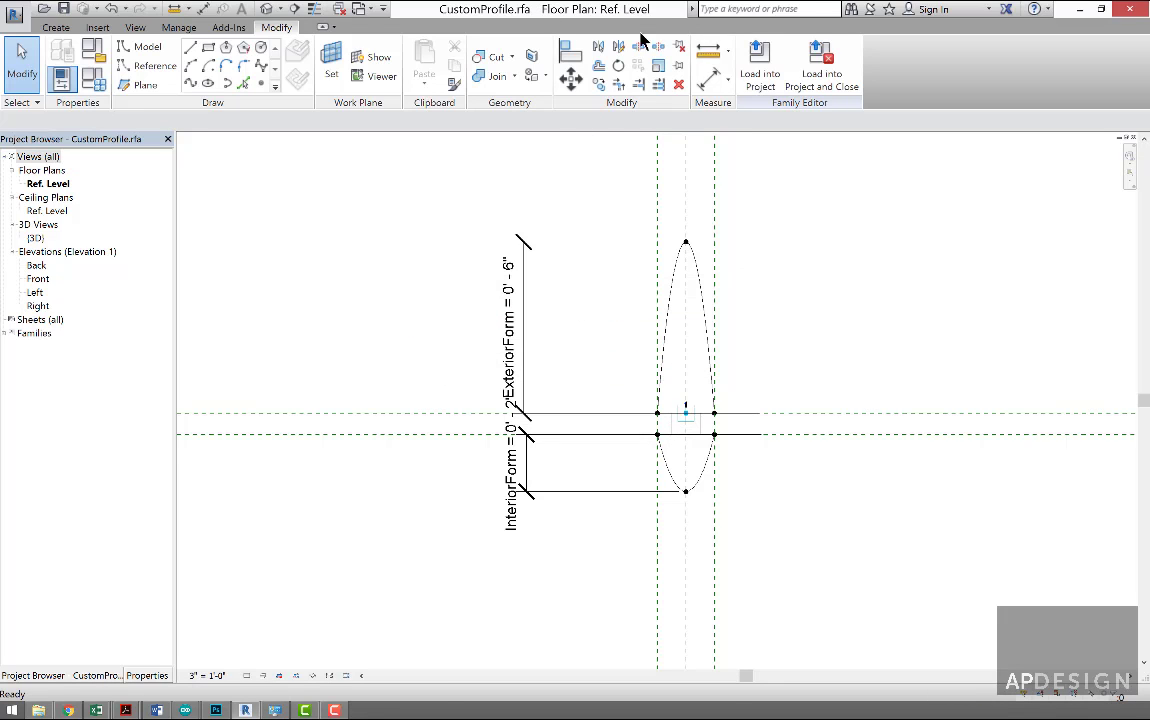
- Load CustomProfile into projects, ticking Family6 and Family2.rfa as targets
{"action": "left_click", "coordinate": [760, 62]}
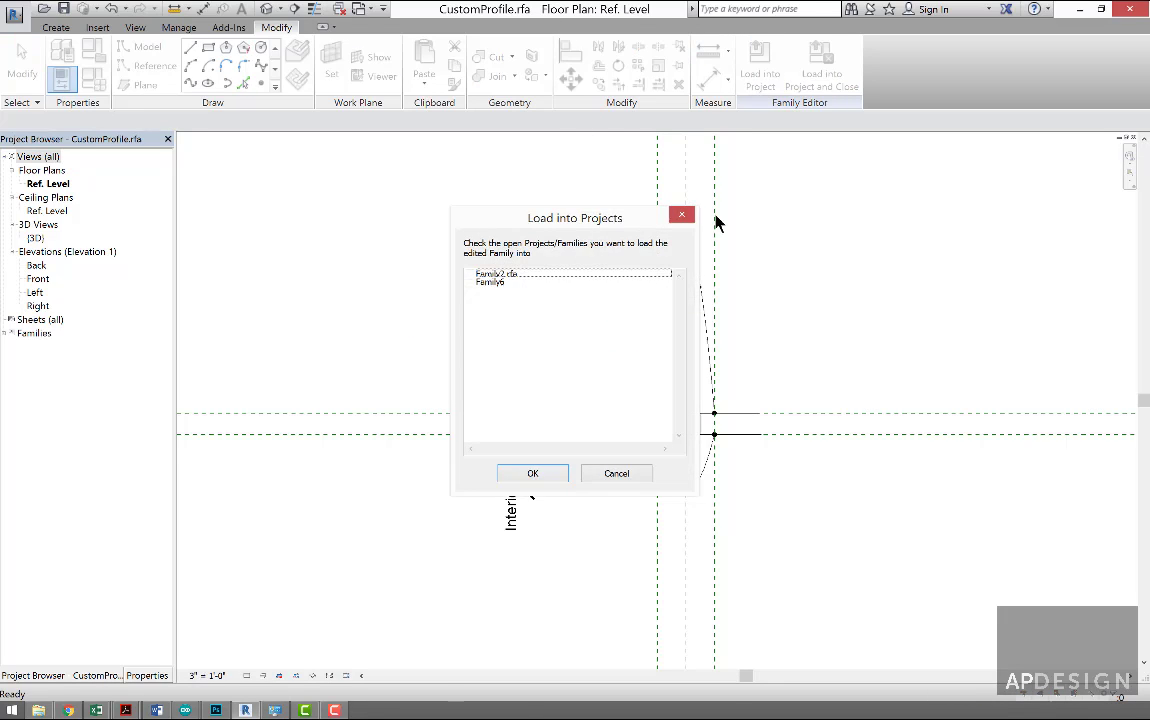
{"action": "left_click", "coordinate": [485, 282]}
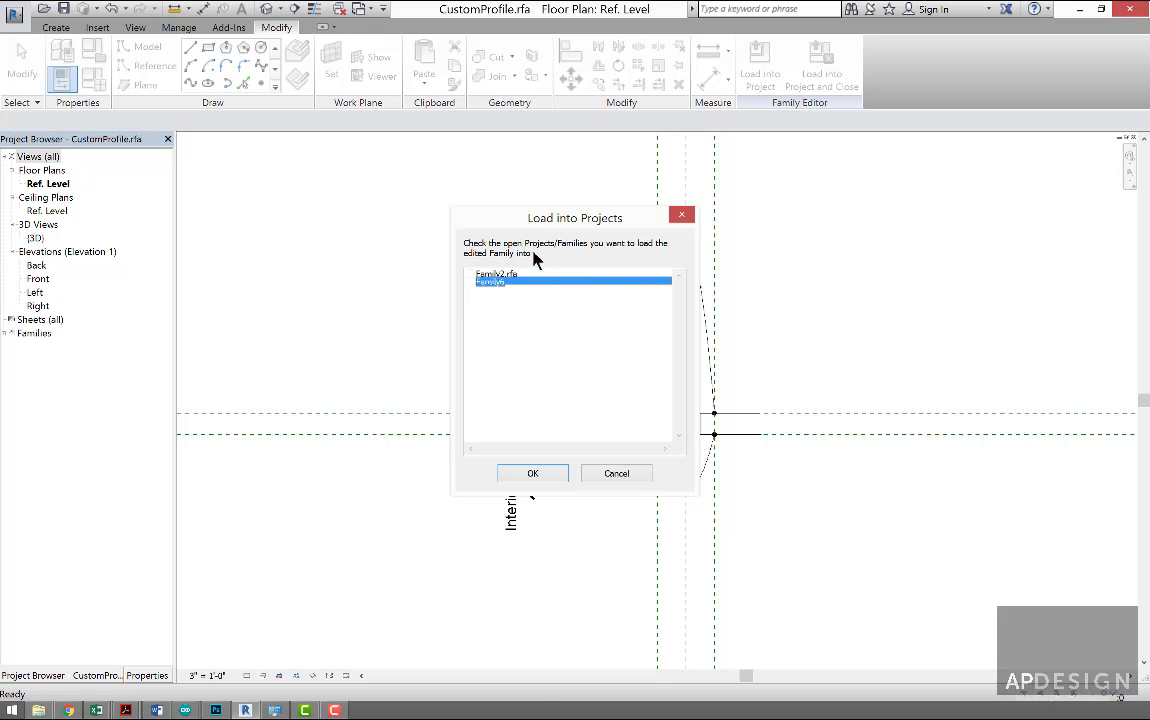
{"action": "left_click_drag", "start_coordinate": [514, 215], "coordinate": [463, 186]}
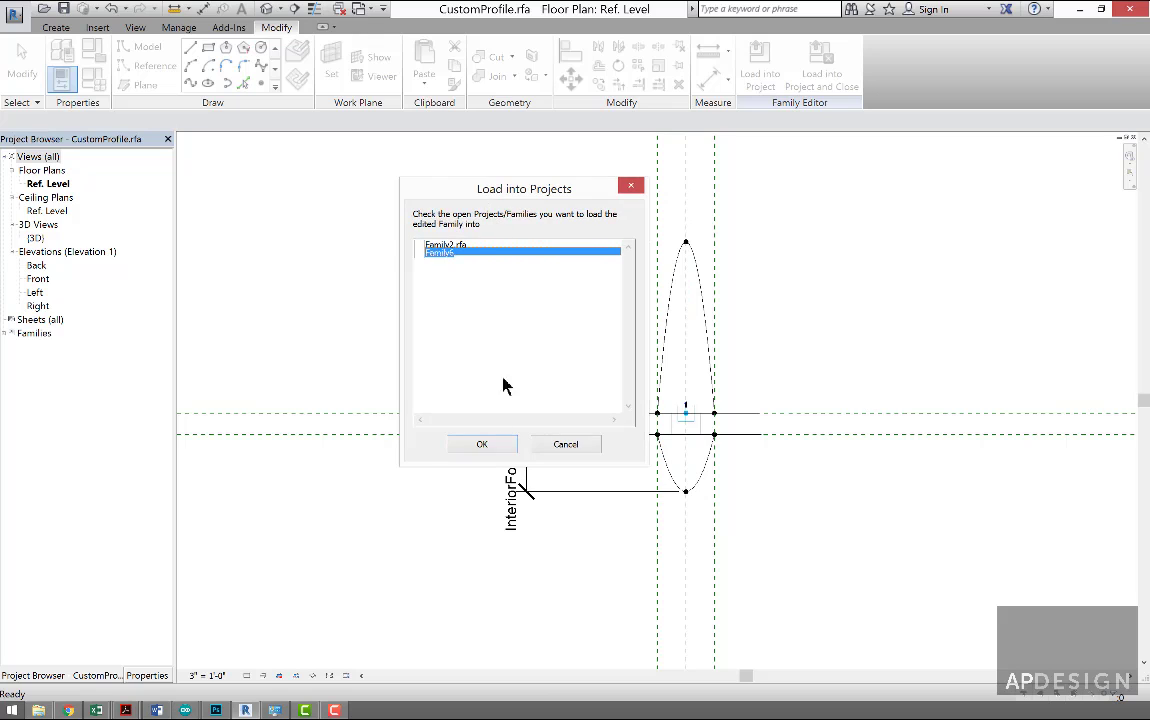
{"action": "left_click", "coordinate": [421, 252]}
{"action": "left_click", "coordinate": [419, 248]}
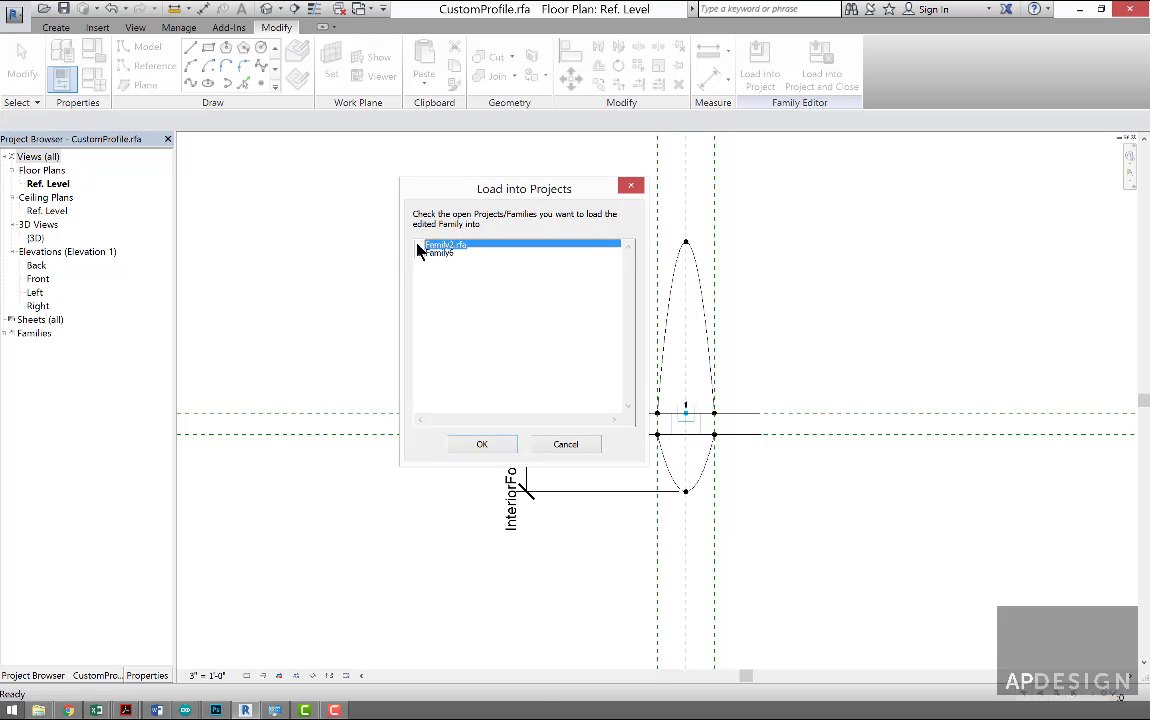
- Finish loading the profile and set the placement point as the work plane
{"action": "left_click", "coordinate": [479, 444]}
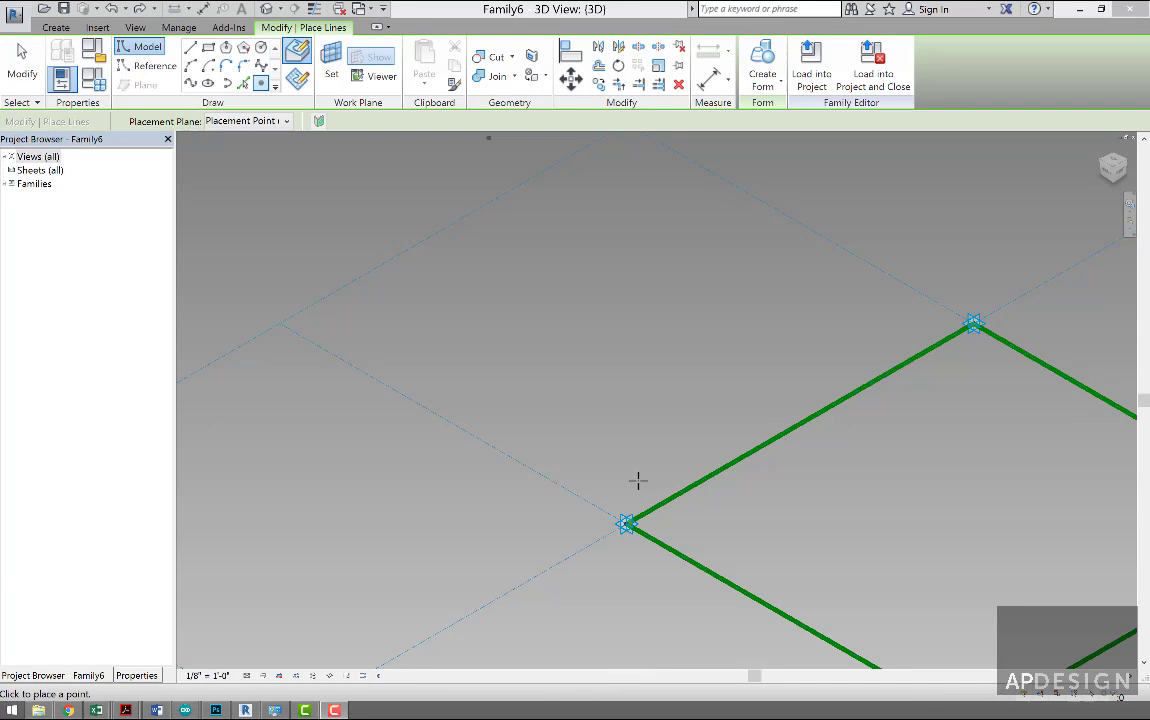
{"action": "left_click", "coordinate": [331, 62]}
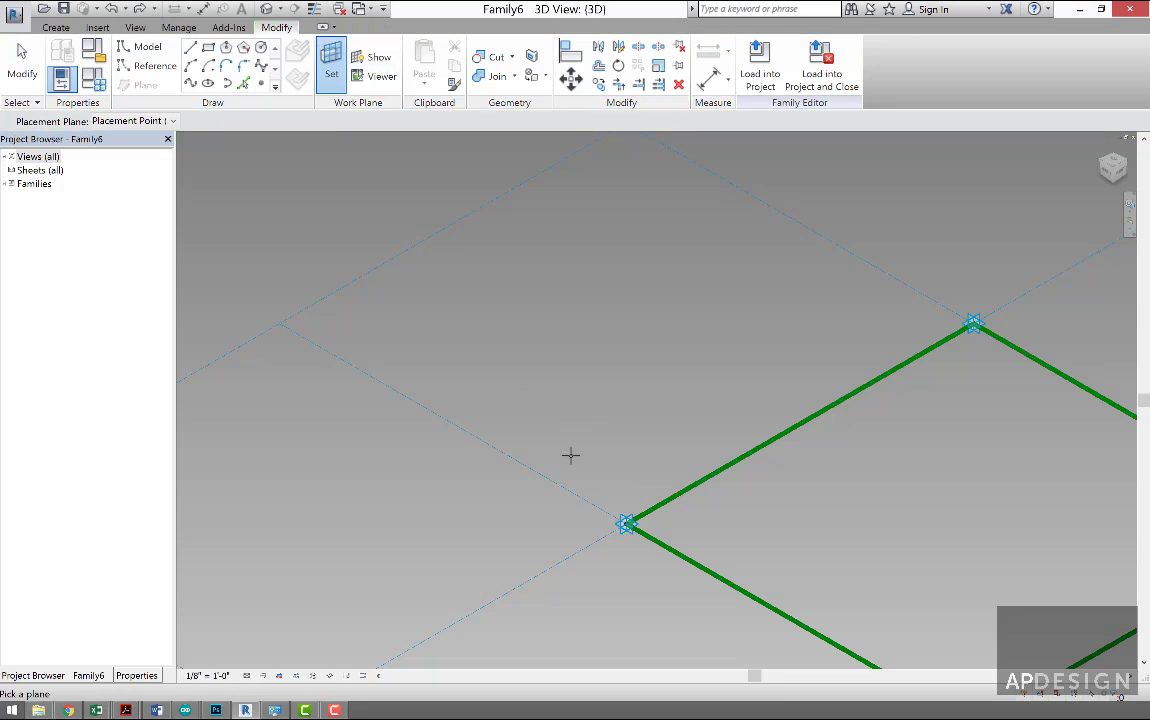
{"action": "scroll", "coordinate": [625, 521], "scroll_direction": "up", "scroll_amount": 3}
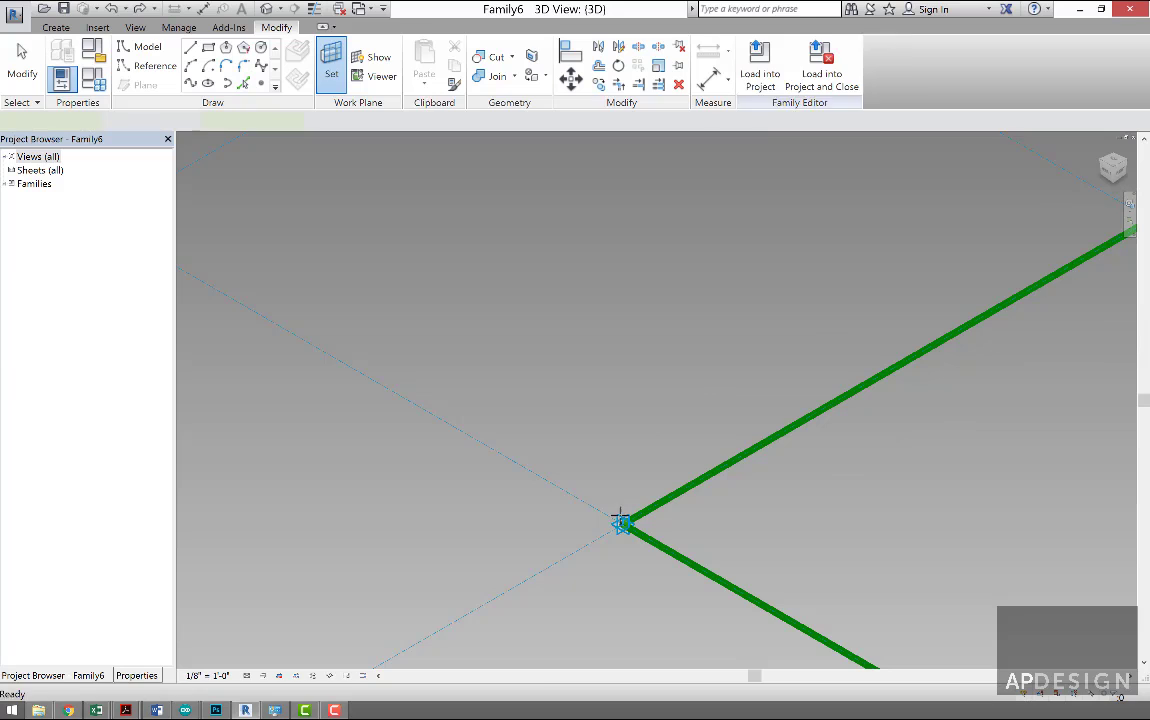
{"action": "left_click", "coordinate": [621, 522]}
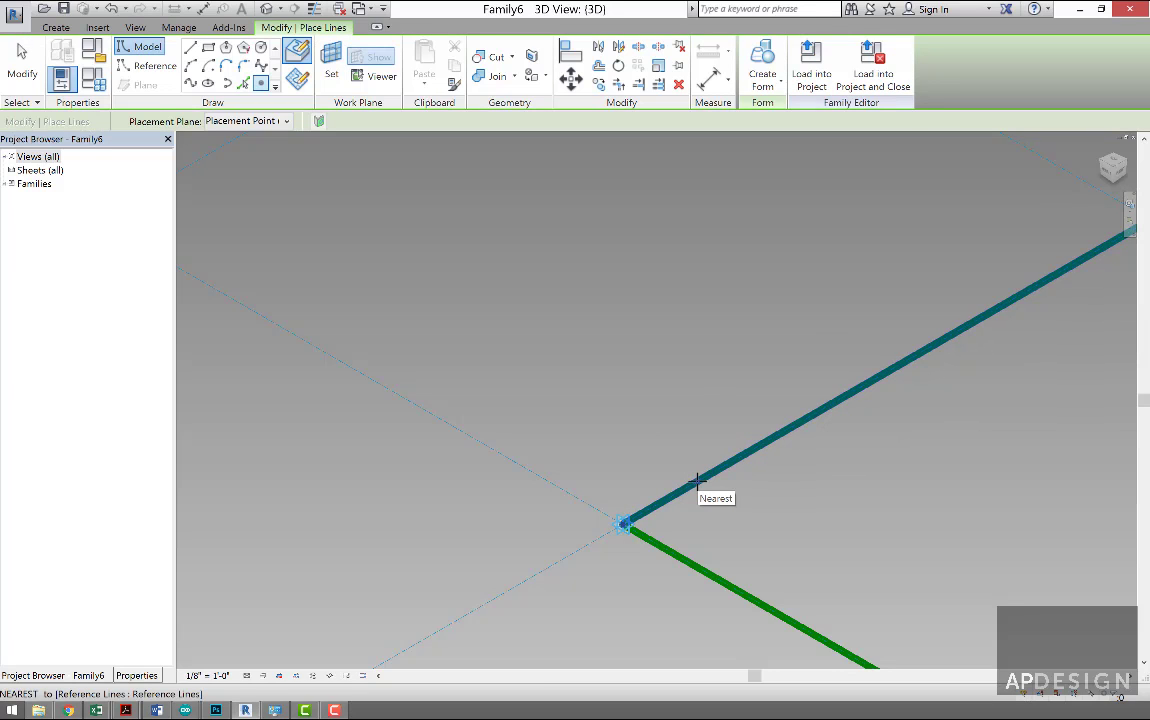
{"action": "scroll", "coordinate": [724, 486], "scroll_direction": "down", "scroll_amount": 3}
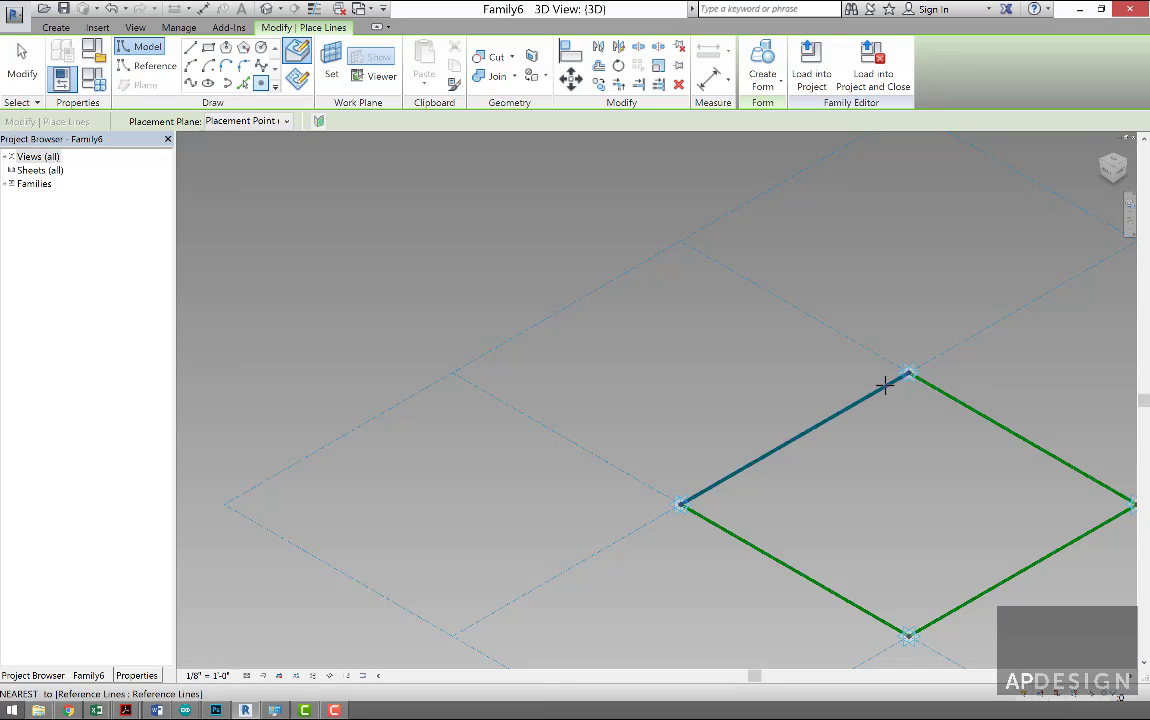
- End line drawing and select the reference point on the green edge line
{"action": "left_click", "coordinate": [22, 62]}
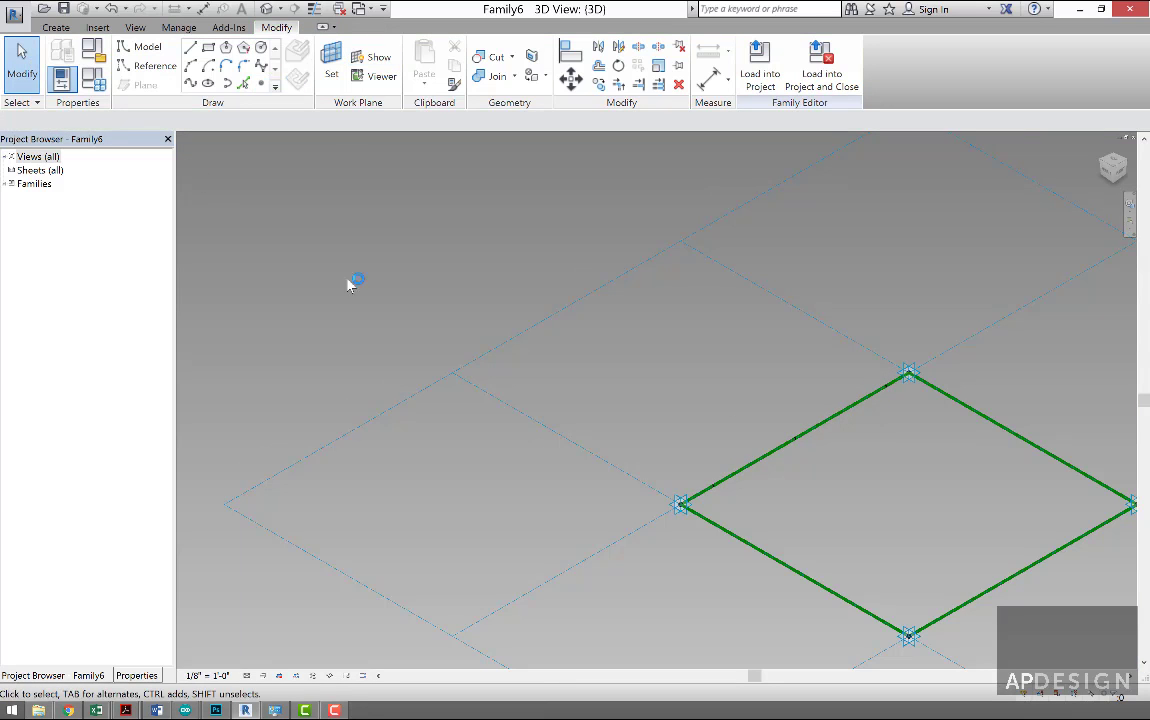
{"action": "scroll", "coordinate": [716, 497], "scroll_direction": "up", "scroll_amount": 2}
{"action": "left_click", "coordinate": [709, 481]}
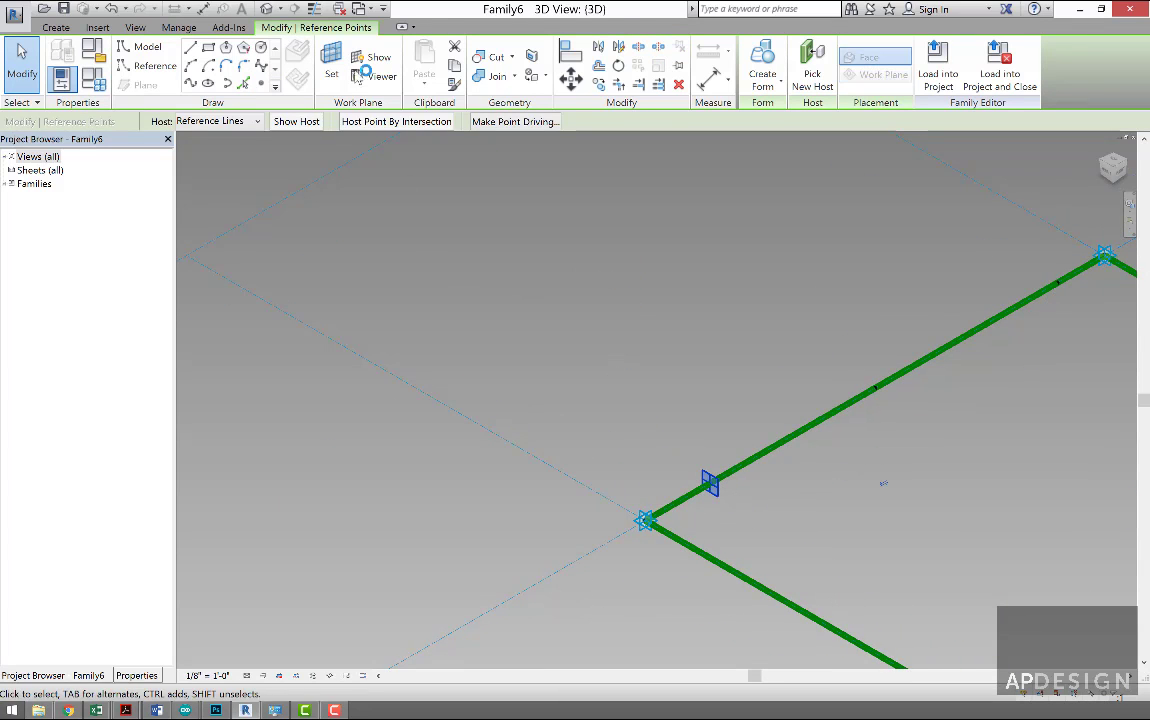
{"action": "left_click", "coordinate": [360, 8]}
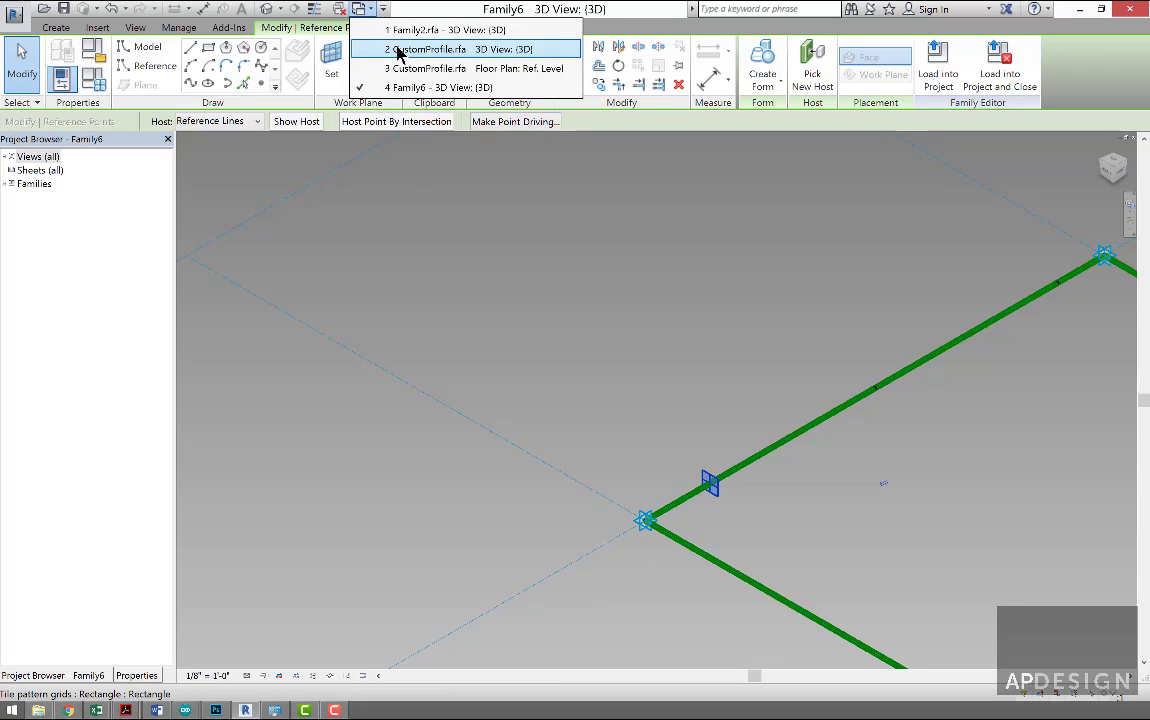
- Switch to CustomProfile's 3D view and reload it into Family6
{"action": "left_click", "coordinate": [398, 50]}
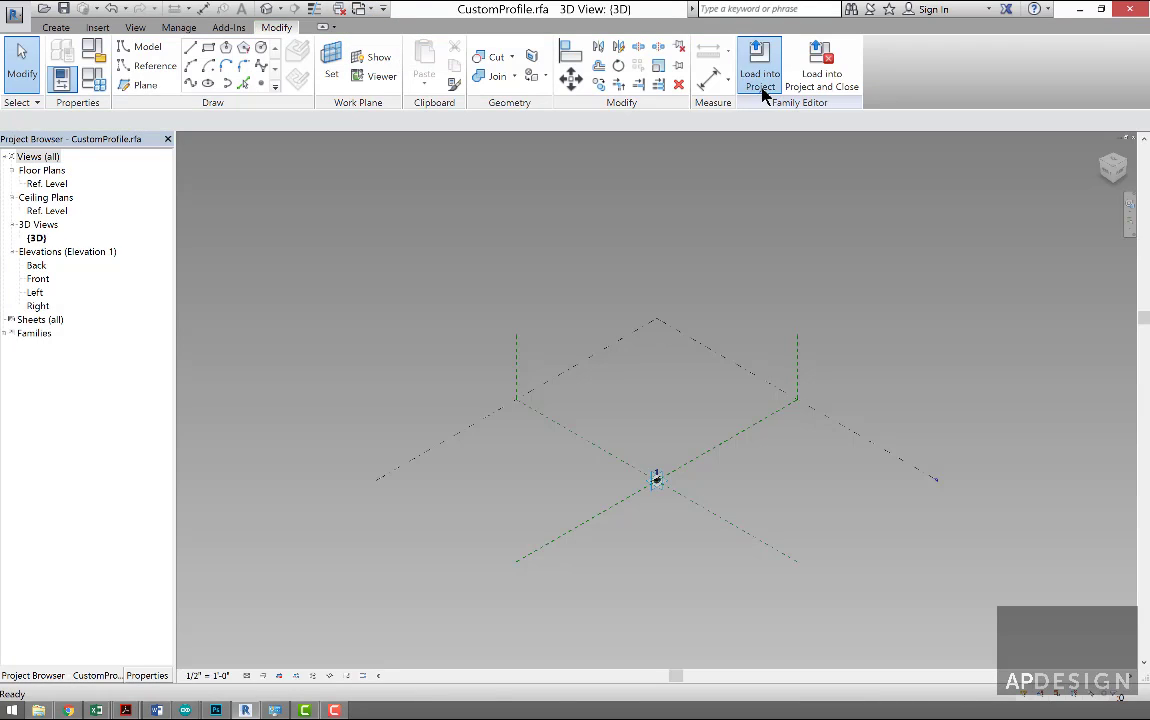
{"action": "left_click", "coordinate": [760, 65]}
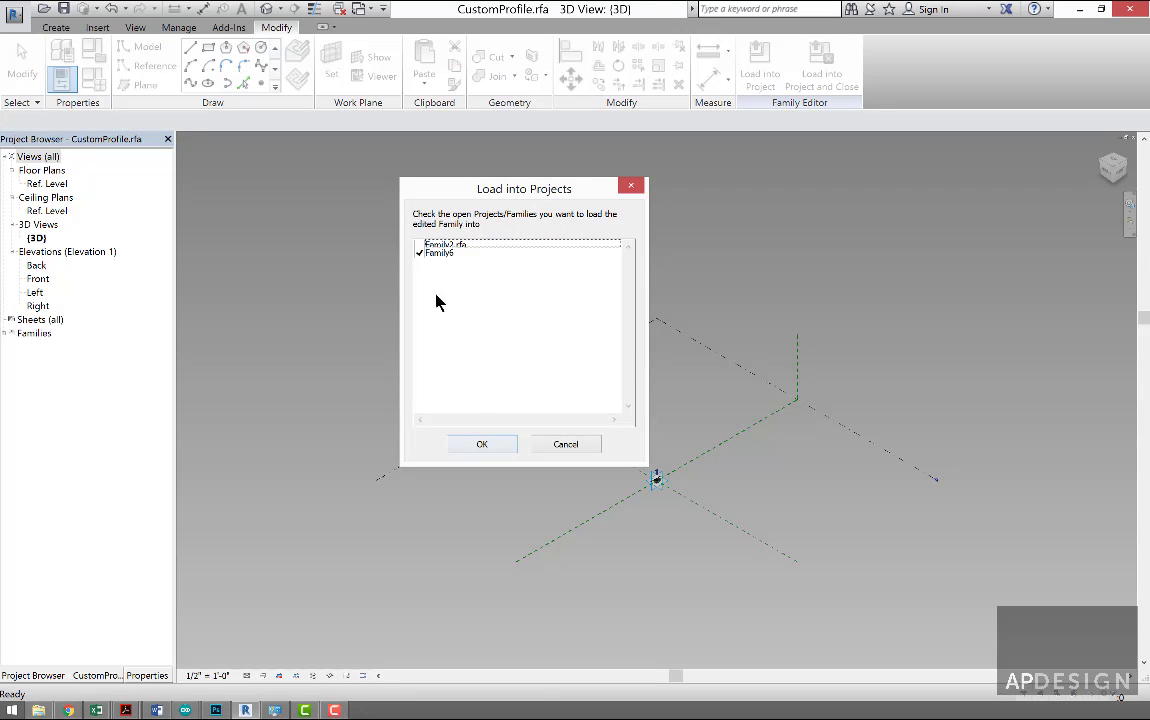
{"action": "left_click", "coordinate": [481, 443]}
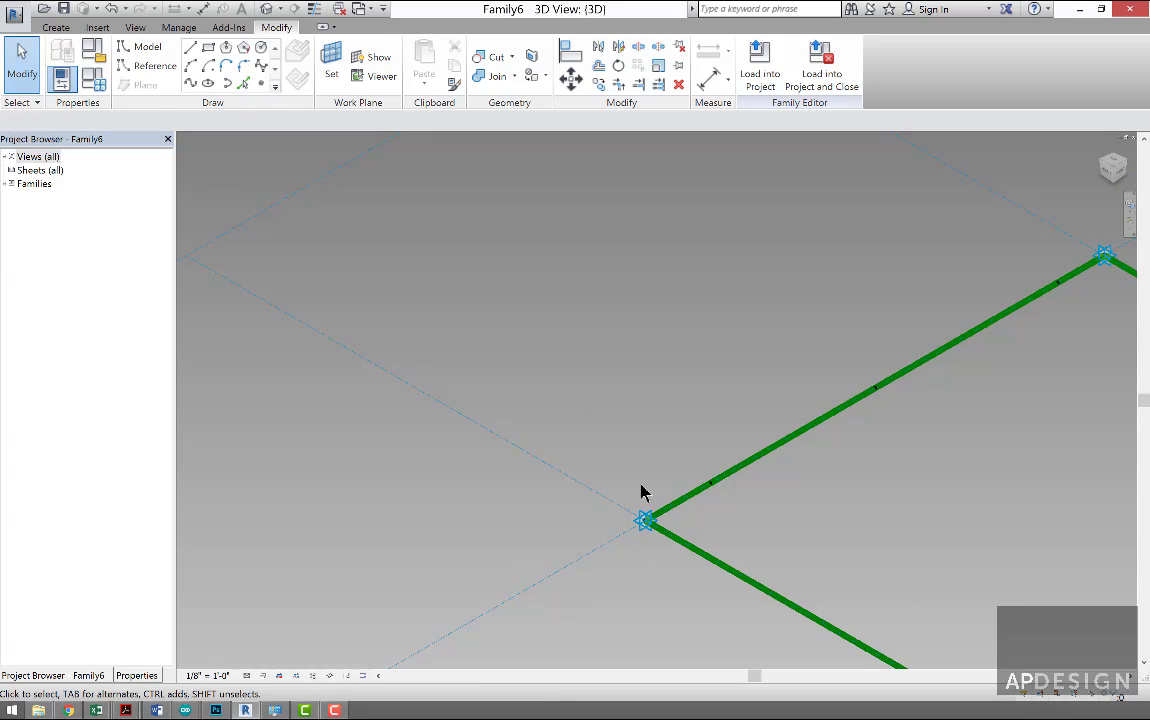
- Place CustomProfile components on the green edge line, hosting one on a reference point's plane
{"action": "scroll", "coordinate": [740, 503], "scroll_direction": "up", "scroll_amount": 1}
{"action": "scroll", "coordinate": [740, 503], "scroll_direction": "up", "scroll_amount": 2}
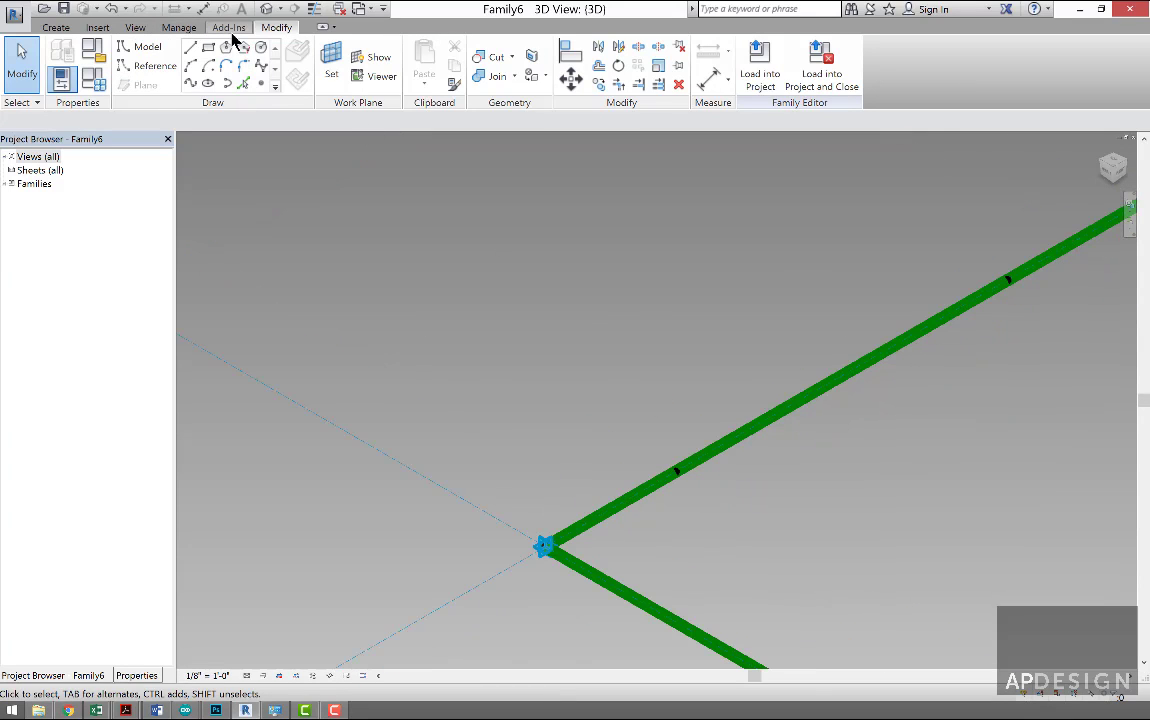
{"action": "left_click", "coordinate": [52, 26]}
{"action": "left_click", "coordinate": [110, 28]}
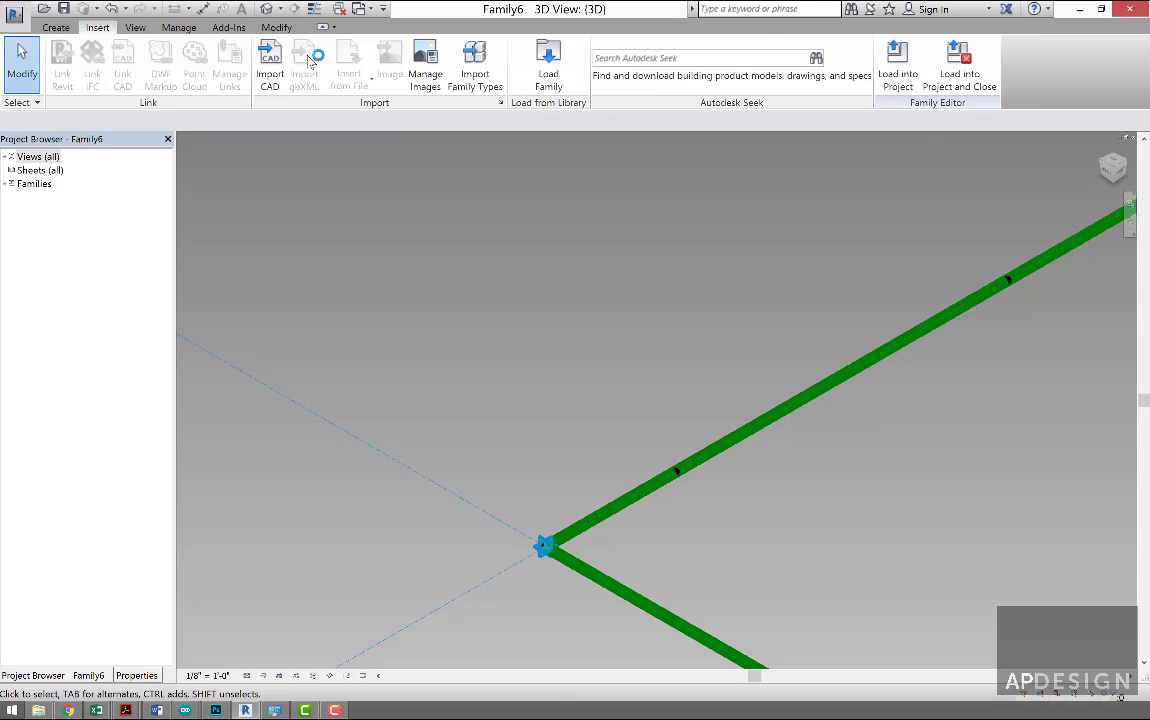
{"action": "left_click", "coordinate": [55, 27]}
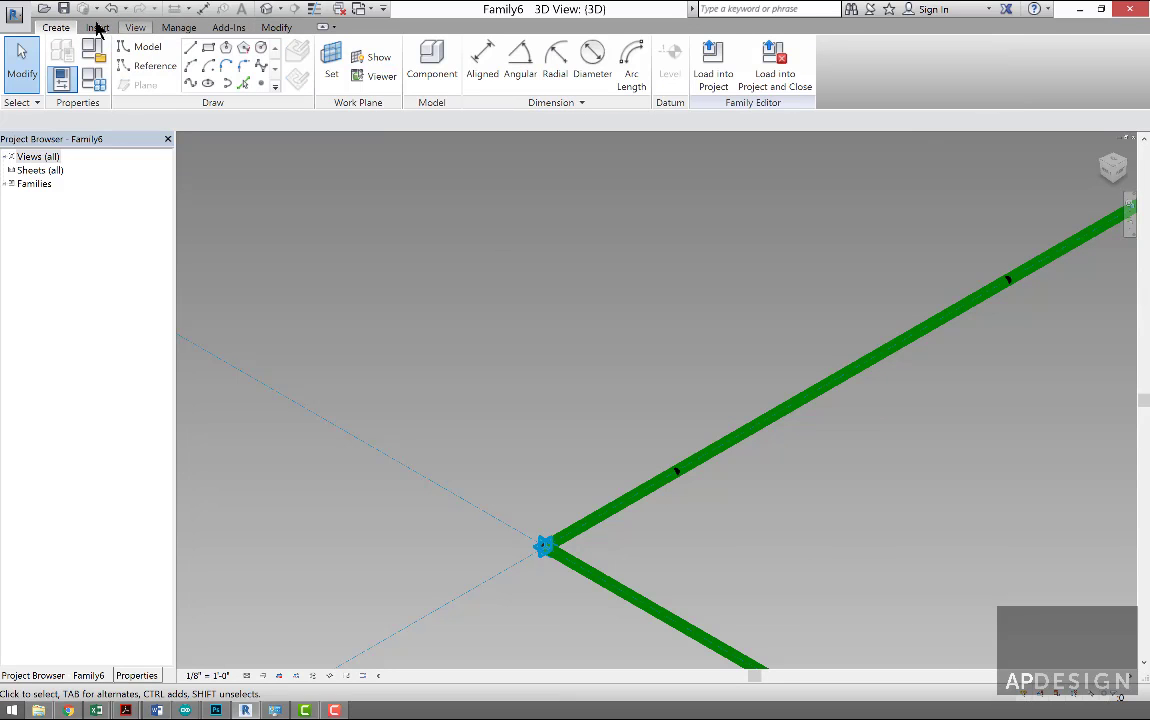
{"action": "left_click", "coordinate": [426, 69]}
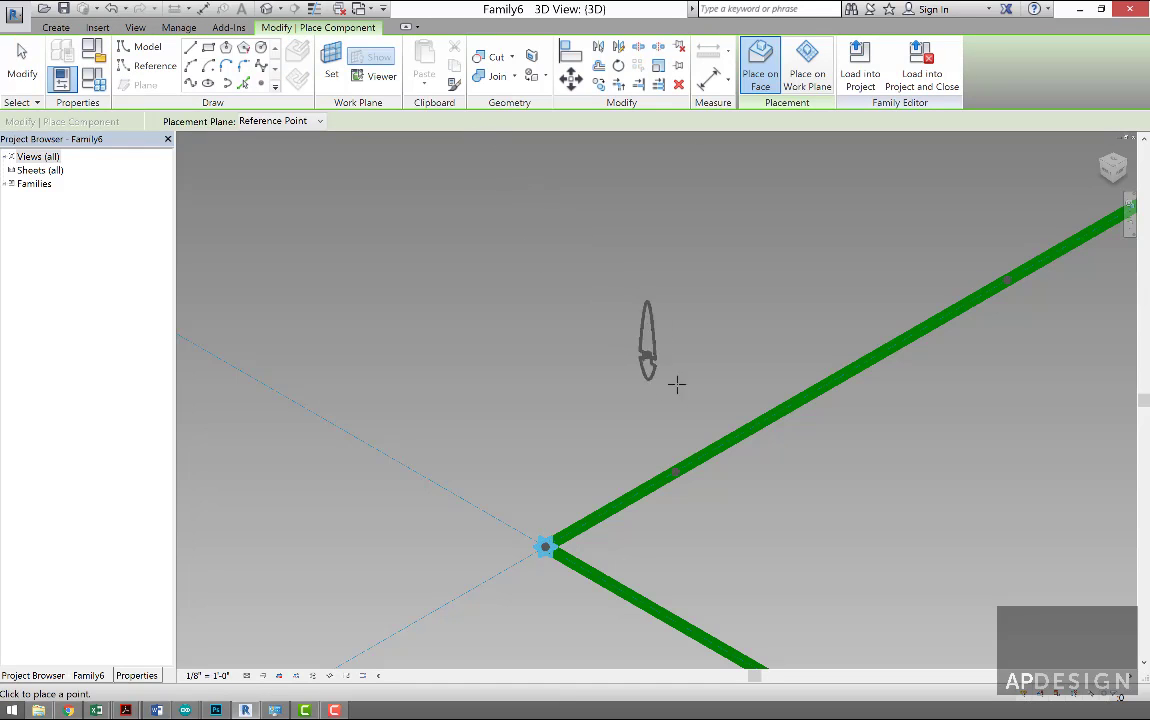
{"action": "left_click", "coordinate": [681, 468]}
{"action": "left_click", "coordinate": [331, 69]}
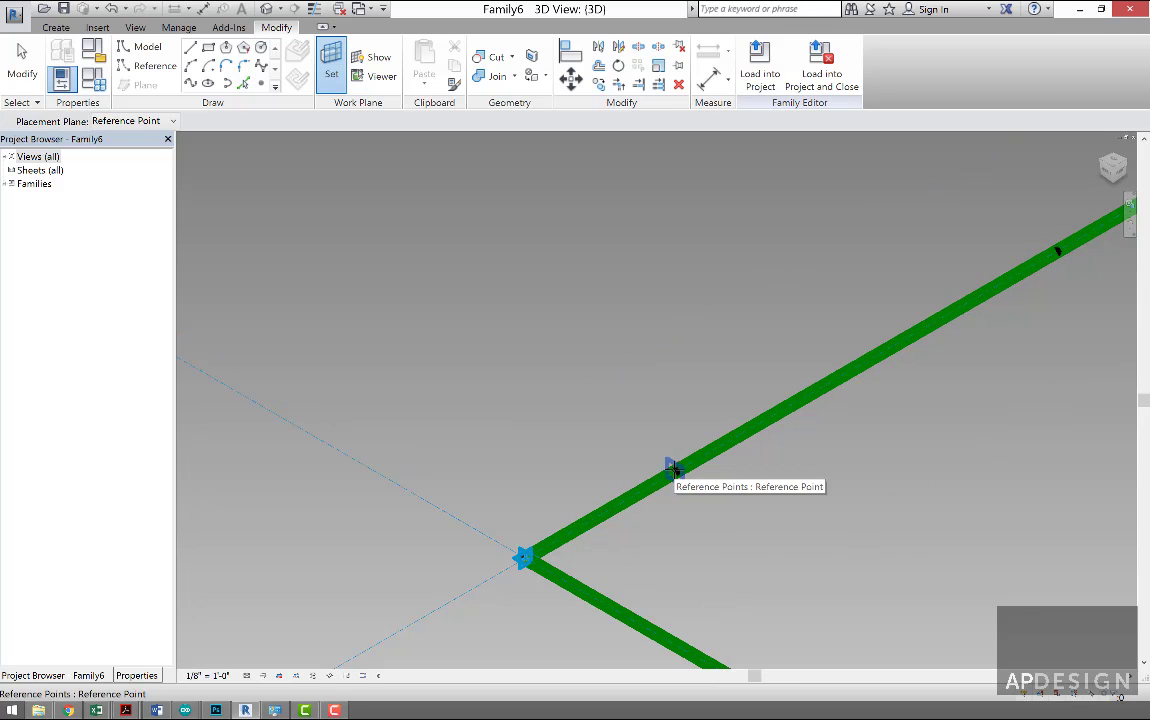
{"action": "left_click", "coordinate": [675, 471]}
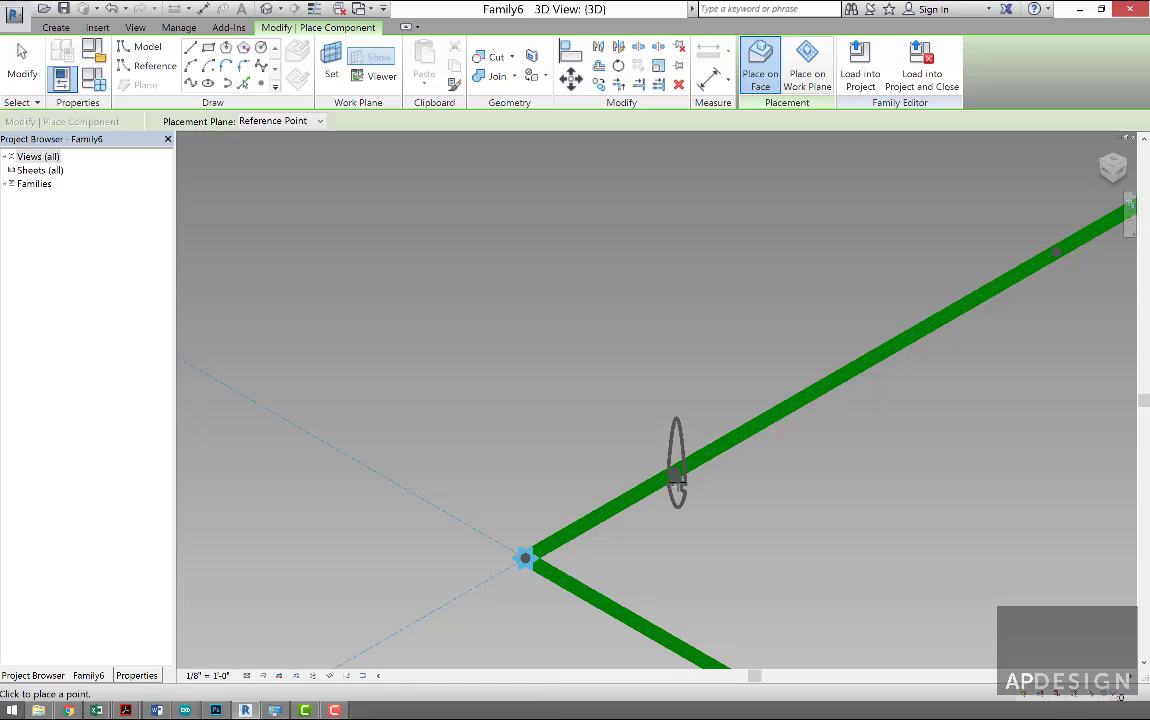
{"action": "left_click", "coordinate": [675, 471]}
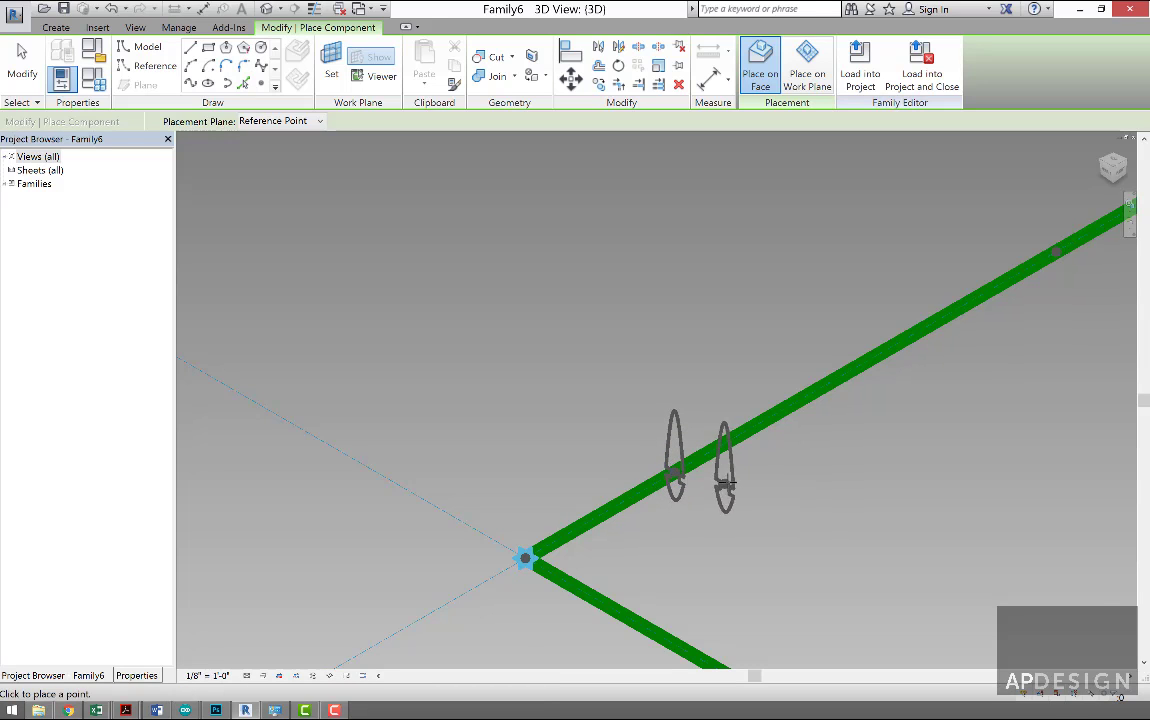
- Set the next reference point's plane as the placement work plane
{"action": "scroll", "coordinate": [718, 472], "scroll_direction": "down", "scroll_amount": 4}
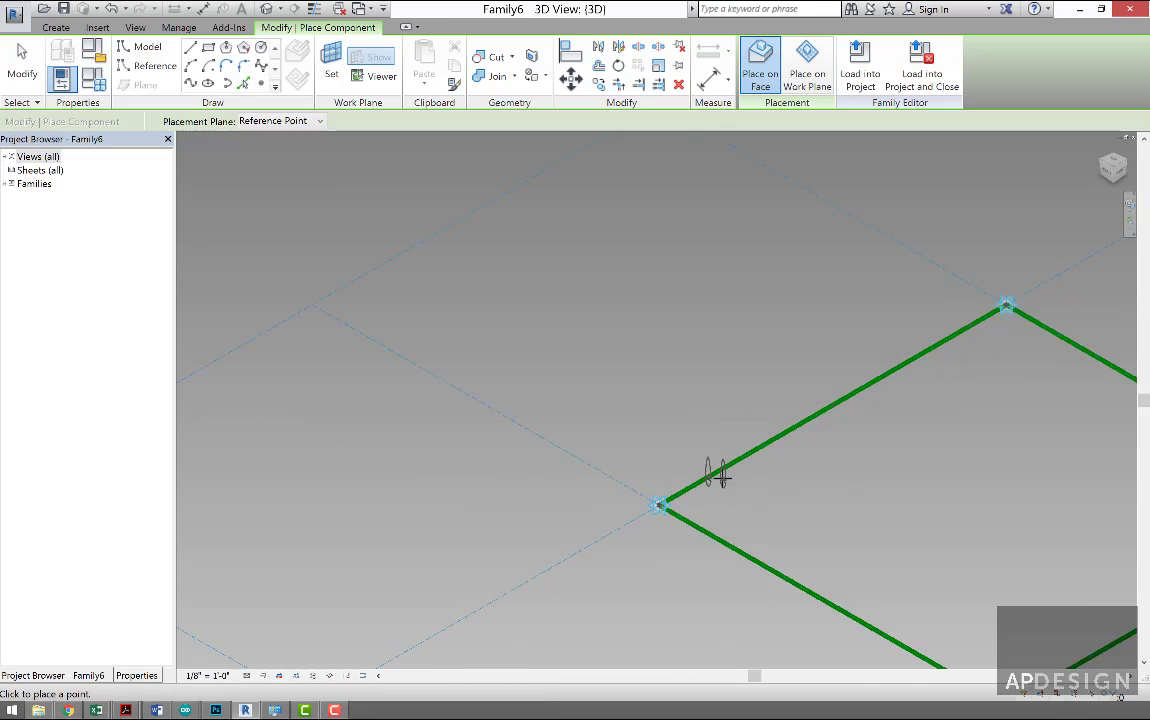
{"action": "left_click", "coordinate": [331, 68]}
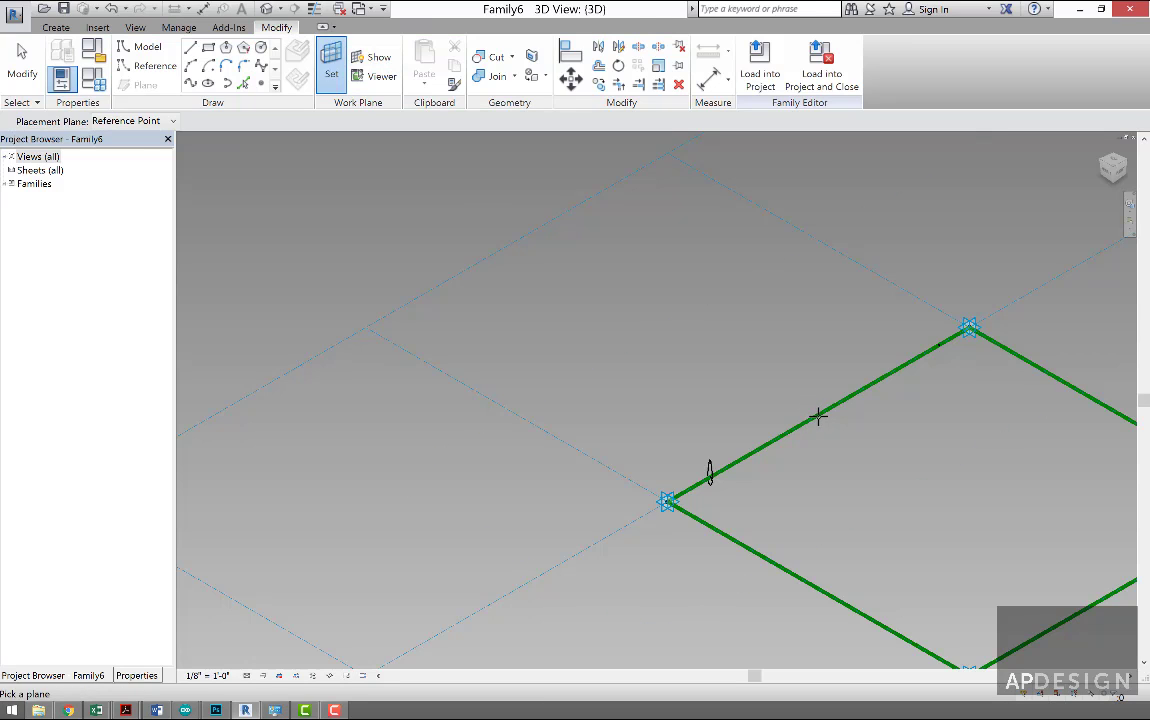
{"action": "scroll", "coordinate": [818, 416], "scroll_direction": "up", "scroll_amount": 4}
{"action": "scroll", "coordinate": [760, 421], "scroll_direction": "down", "scroll_amount": 3}
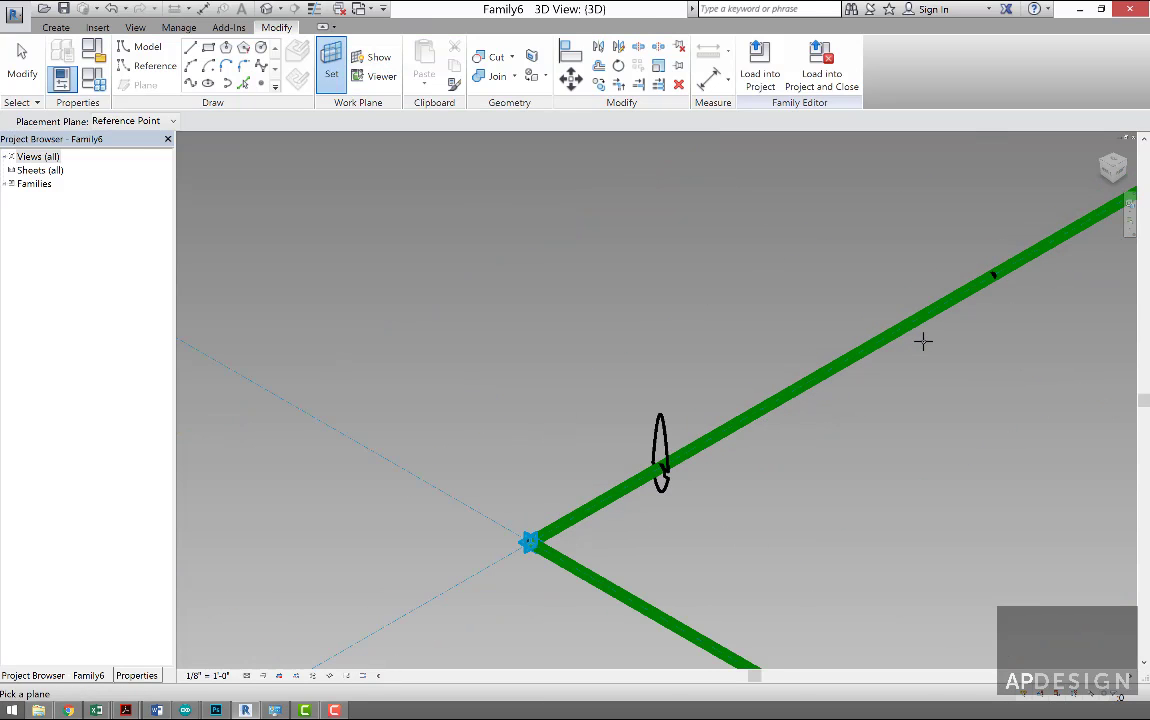
{"action": "left_click", "coordinate": [991, 274]}
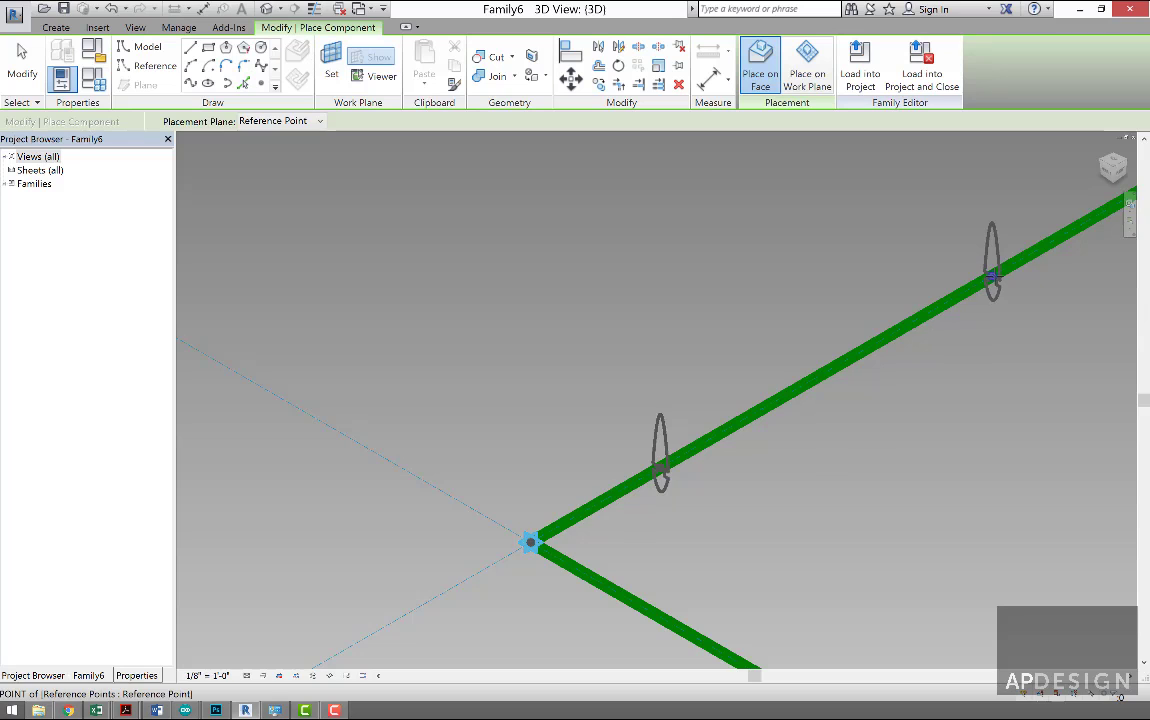
{"action": "scroll", "coordinate": [996, 285], "scroll_direction": "down", "scroll_amount": 5}
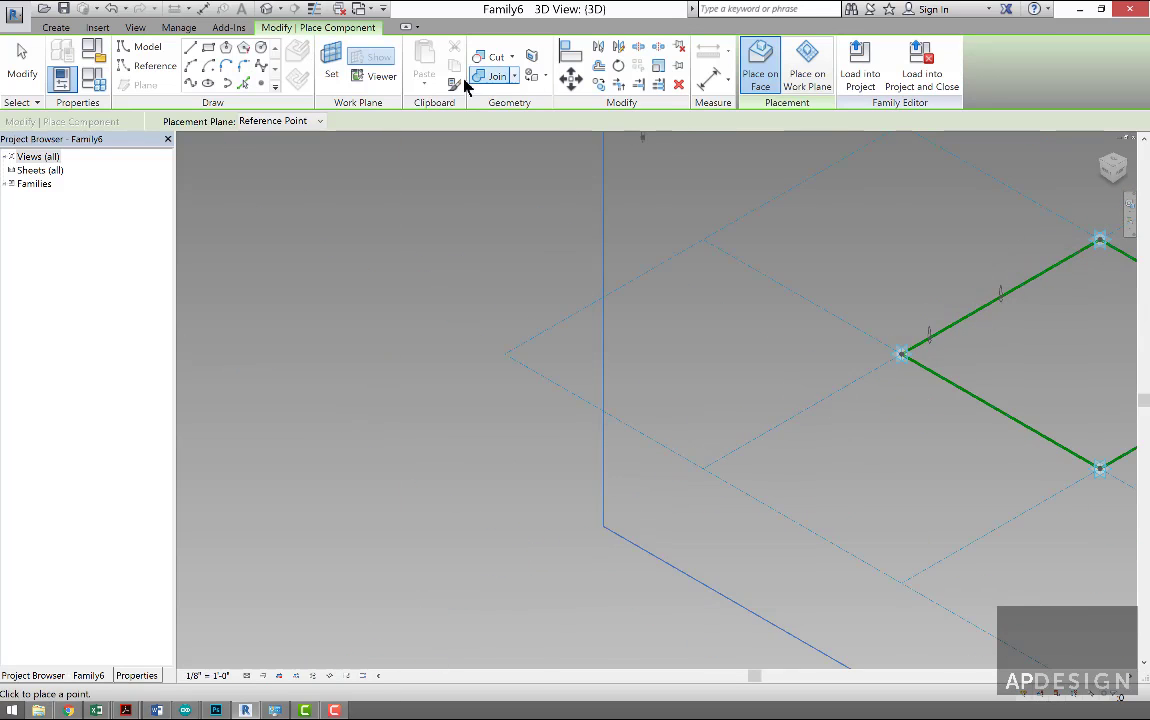
- Place another CustomProfile at the top corner point and finish placing components
{"action": "left_click", "coordinate": [331, 70]}
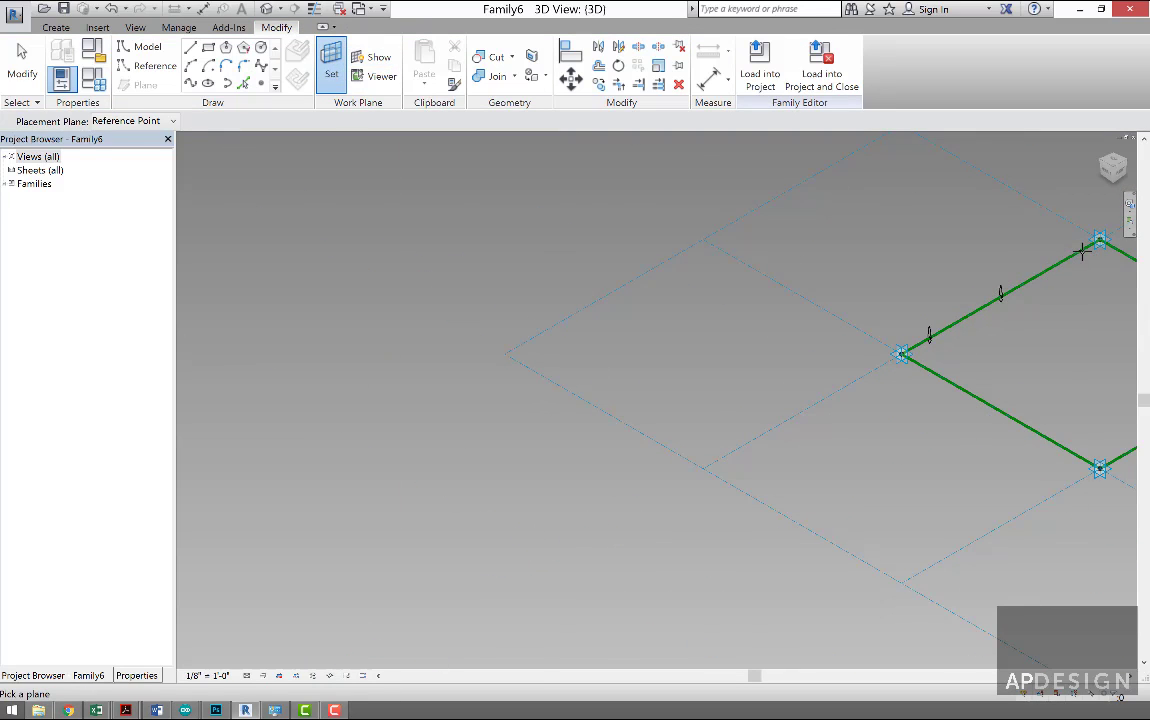
{"action": "scroll", "coordinate": [1080, 250], "scroll_direction": "up", "scroll_amount": 6}
{"action": "scroll", "coordinate": [1070, 252], "scroll_direction": "down", "scroll_amount": 4}
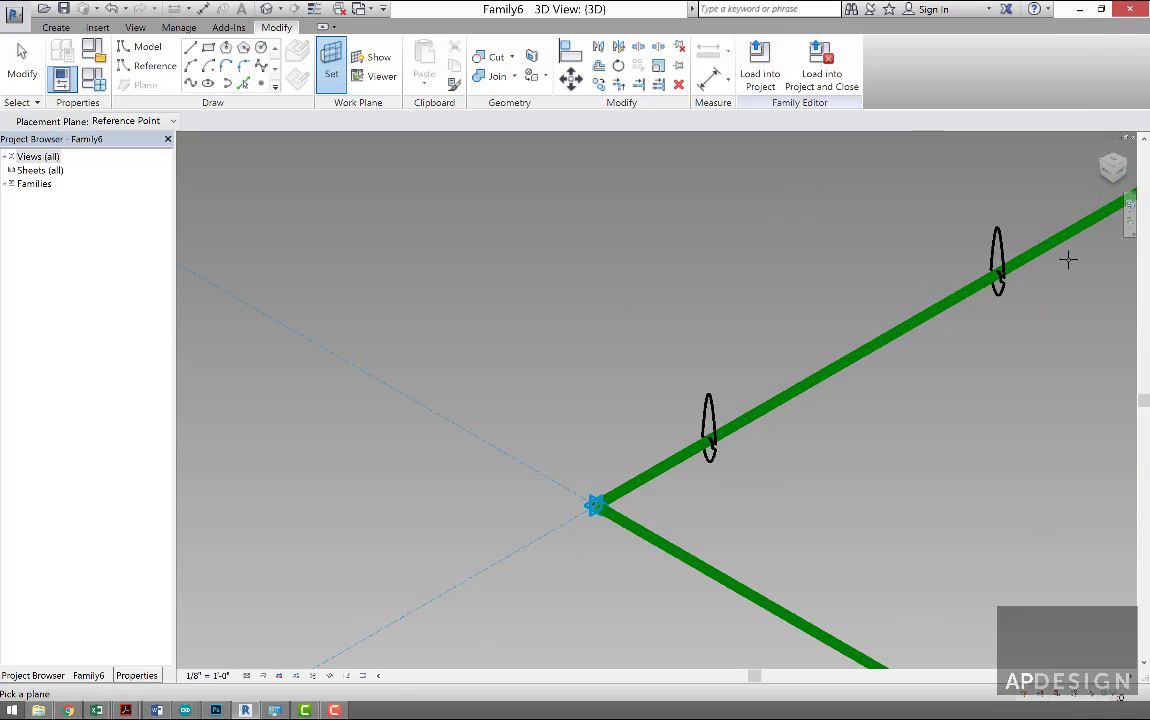
{"action": "middle_click_drag", "start_coordinate": [1052, 277], "coordinate": [1029, 262], "text": "shift"}
{"action": "right_click", "coordinate": [658, 345]}
{"action": "key", "text": "Escape"}
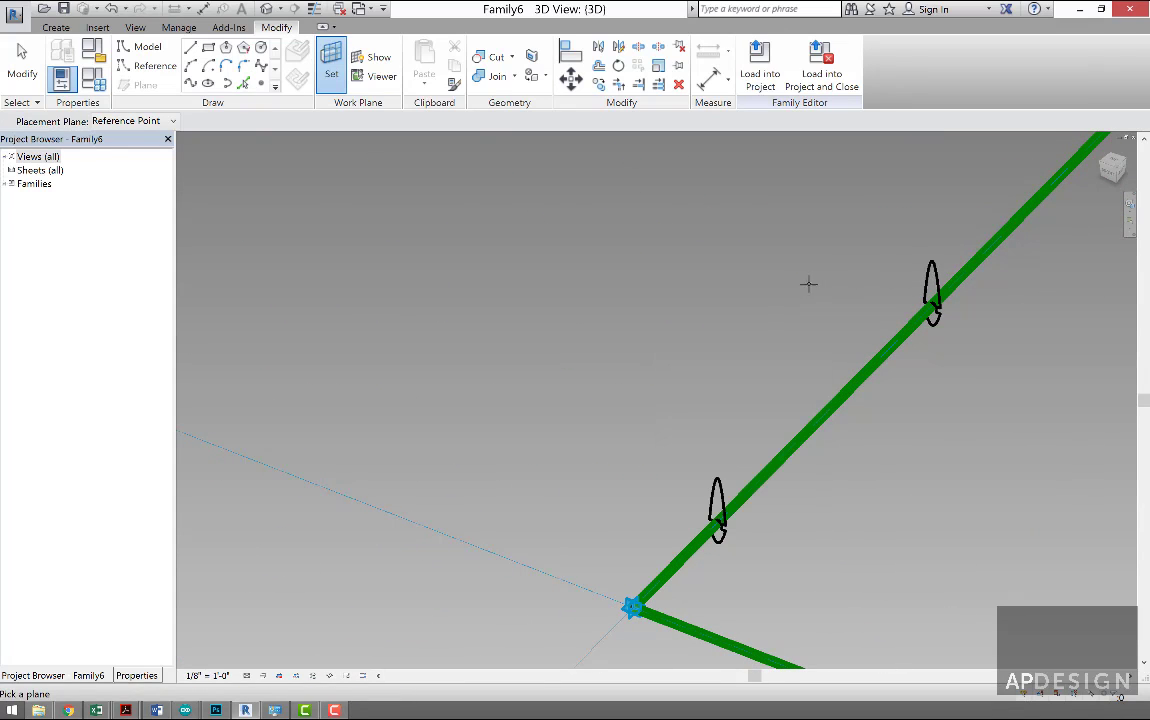
{"action": "right_click", "coordinate": [808, 284]}
{"action": "key", "text": "Escape"}
{"action": "middle_click_drag", "start_coordinate": [891, 208], "coordinate": [896, 208], "text": "shift"}
{"action": "scroll", "coordinate": [965, 168], "scroll_direction": "up", "scroll_amount": 2}
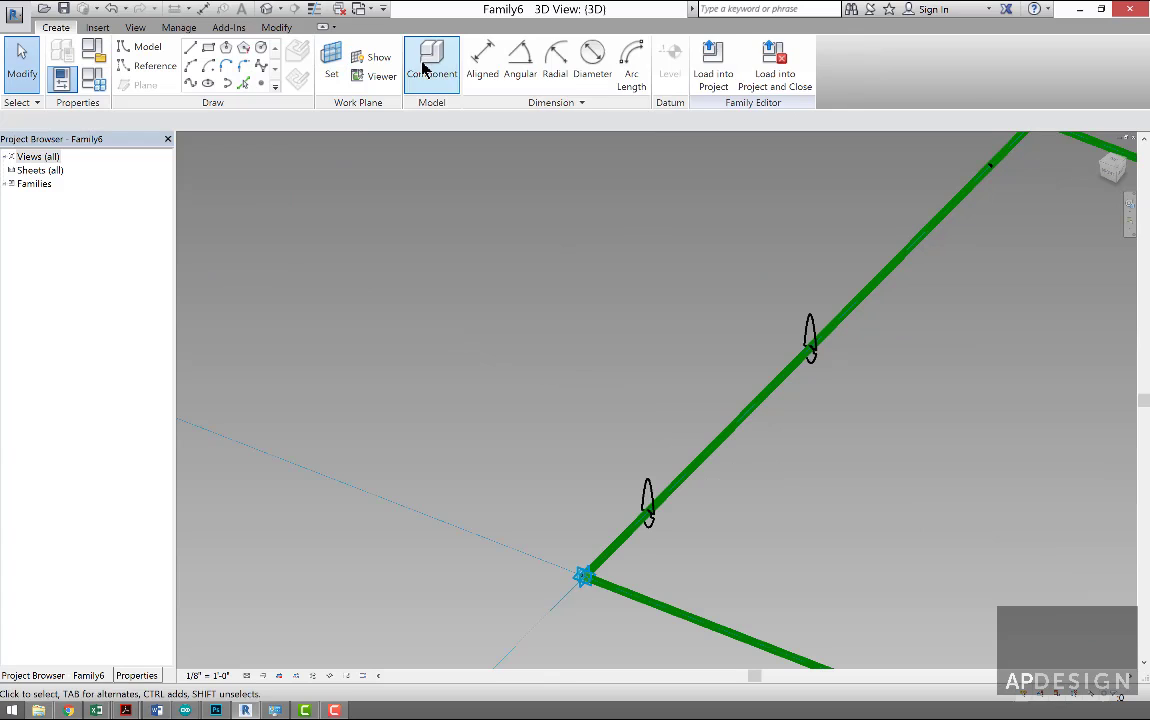
{"action": "left_click", "coordinate": [424, 70]}
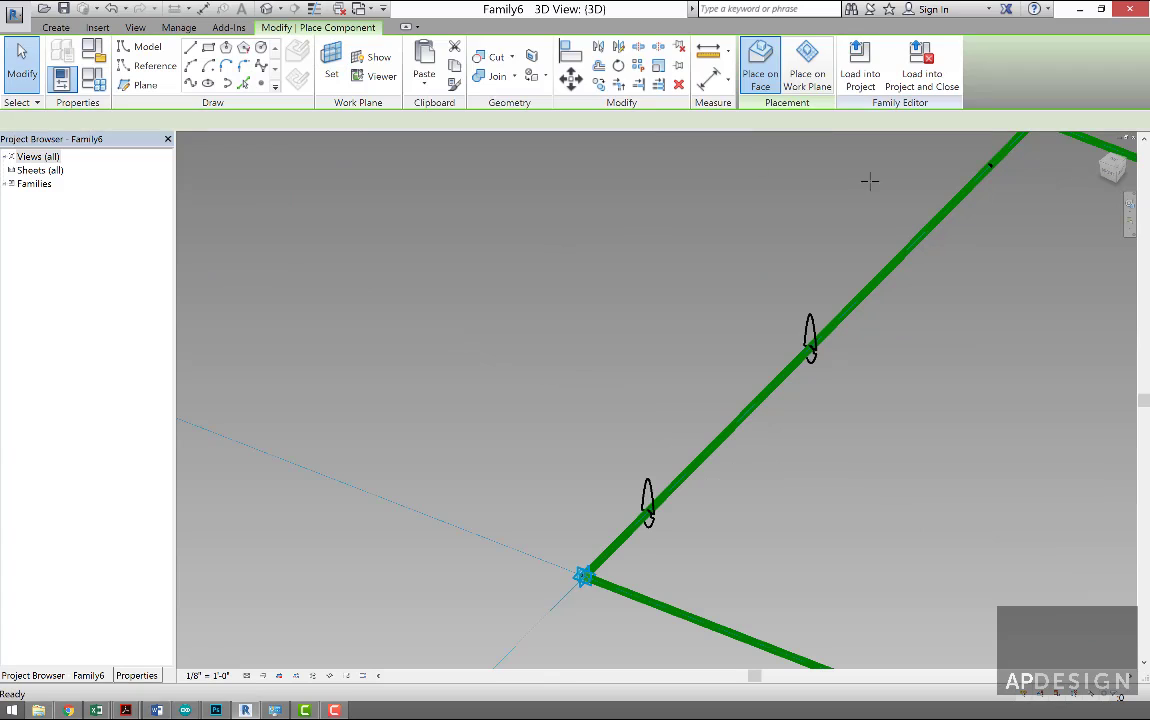
{"action": "left_click", "coordinate": [988, 165]}
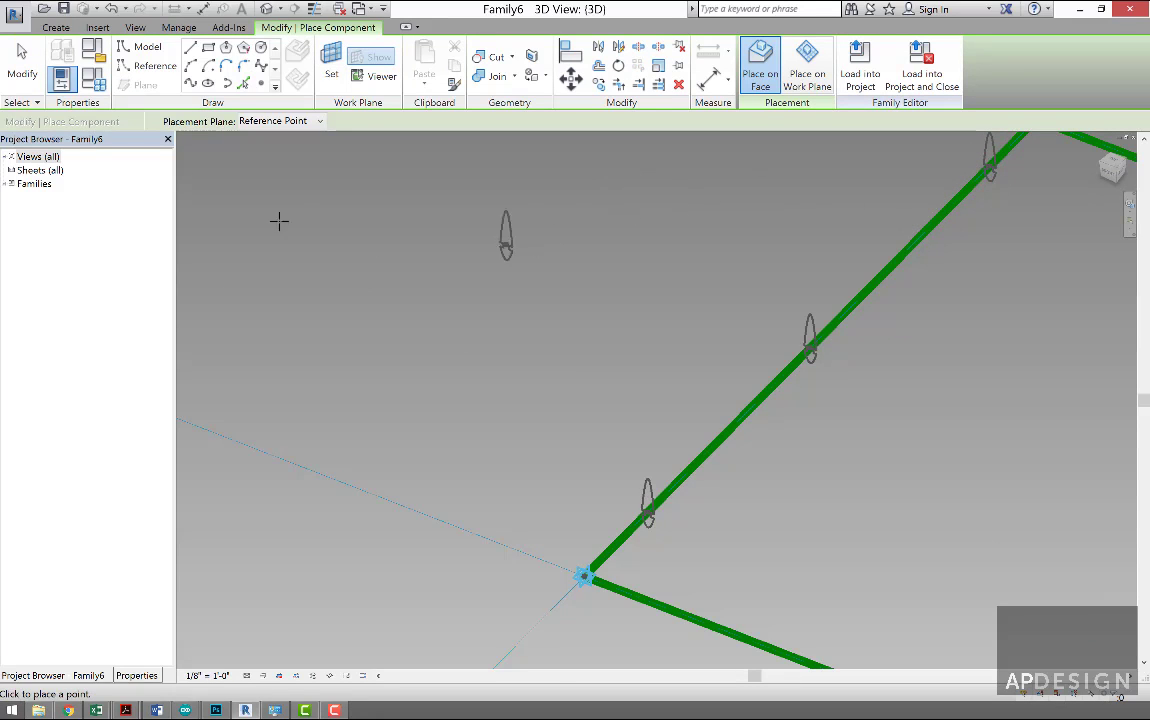
{"action": "left_click", "coordinate": [10, 66]}
- Select the reference point under the lowest profile and set its Normalized Curve Parameter to 0.25
{"action": "scroll", "coordinate": [490, 303], "scroll_direction": "down", "scroll_amount": 5}
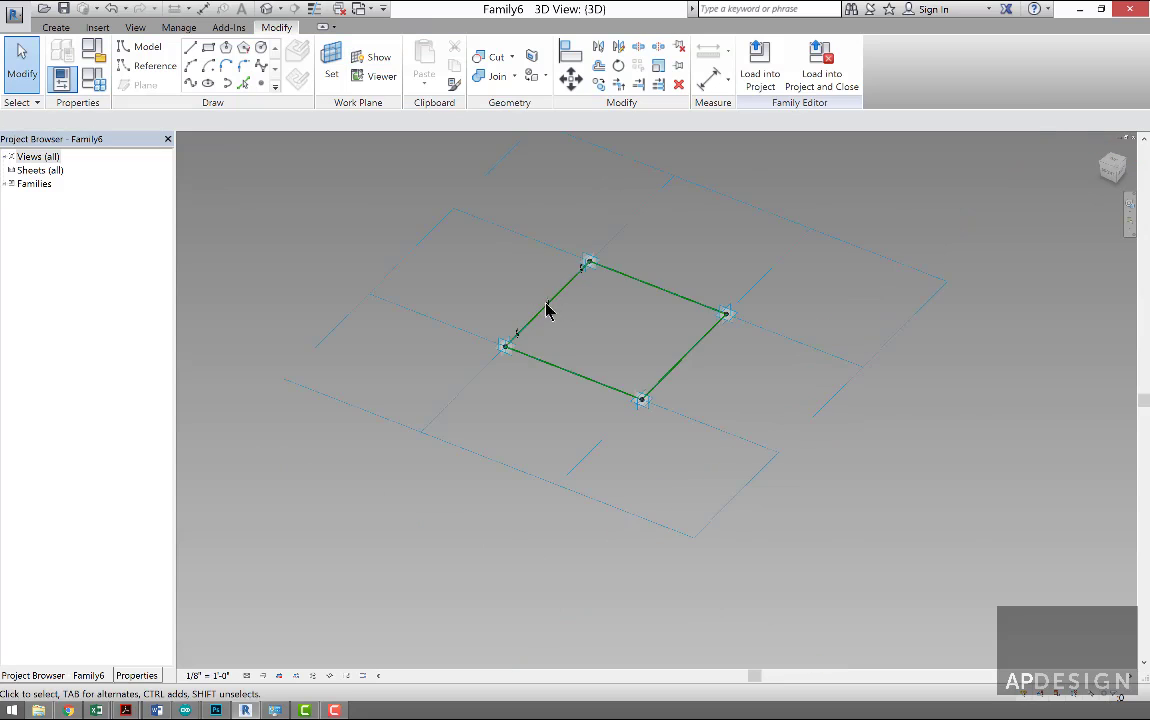
{"action": "scroll", "coordinate": [565, 295], "scroll_direction": "up", "scroll_amount": 3}
{"action": "scroll", "coordinate": [570, 293], "scroll_direction": "up", "scroll_amount": 2}
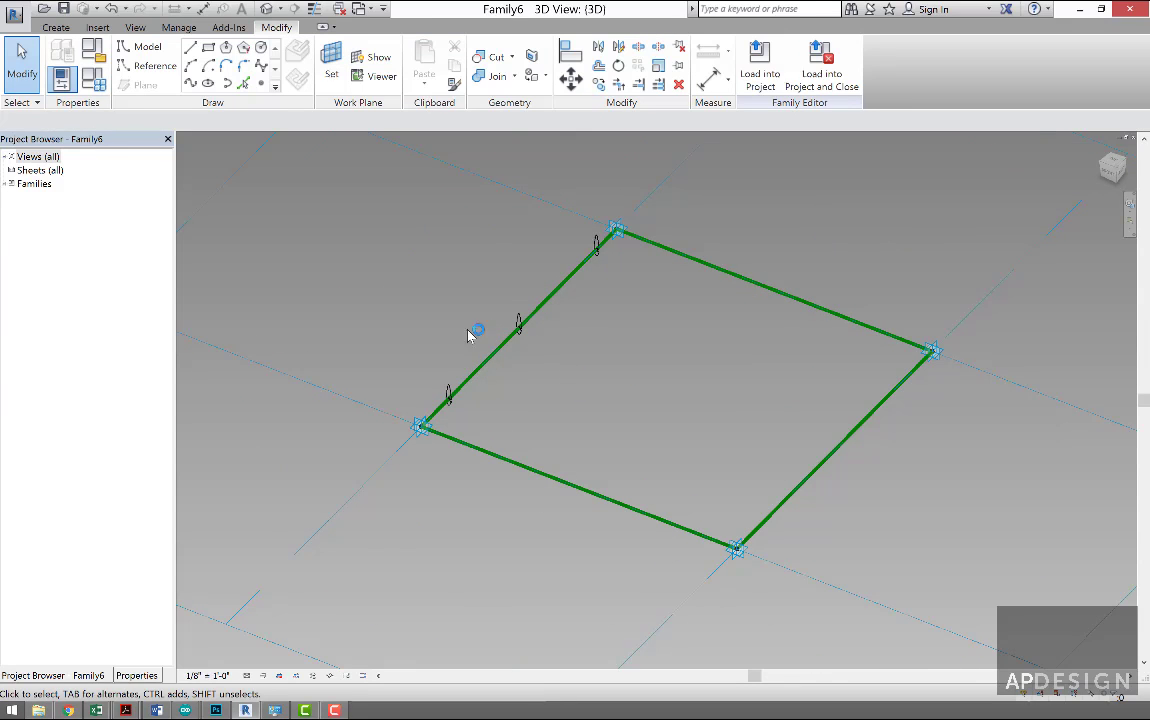
{"action": "left_click", "coordinate": [450, 392]}
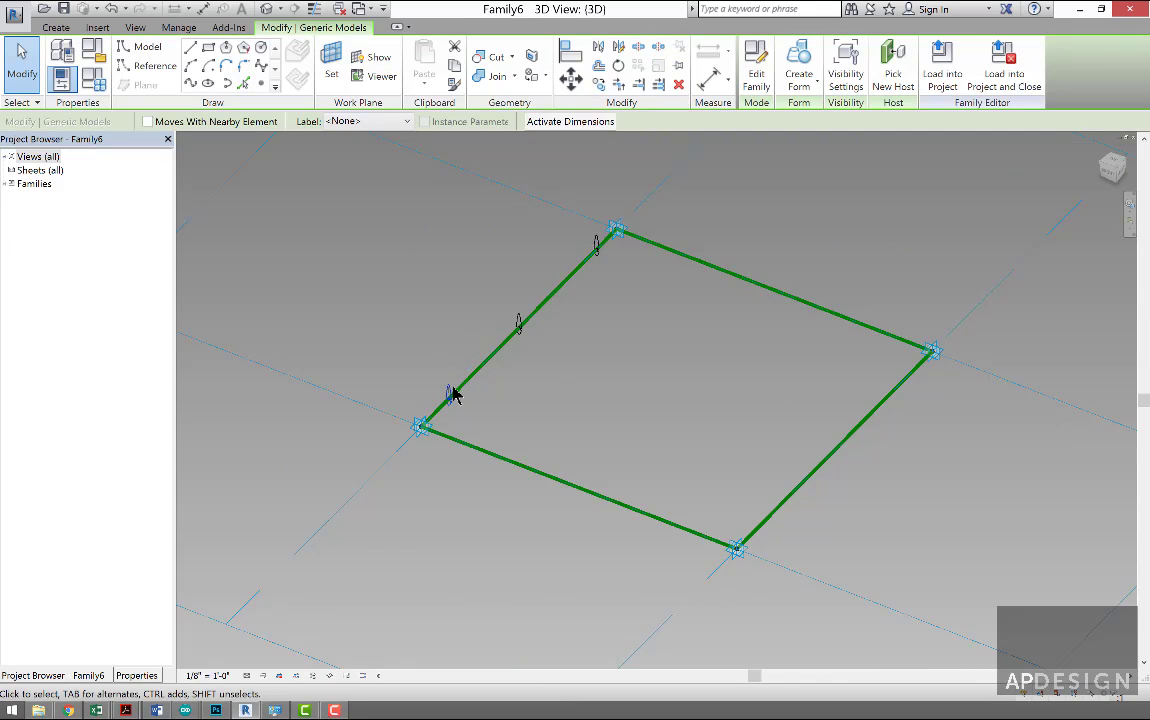
{"action": "left_click", "coordinate": [418, 380]}
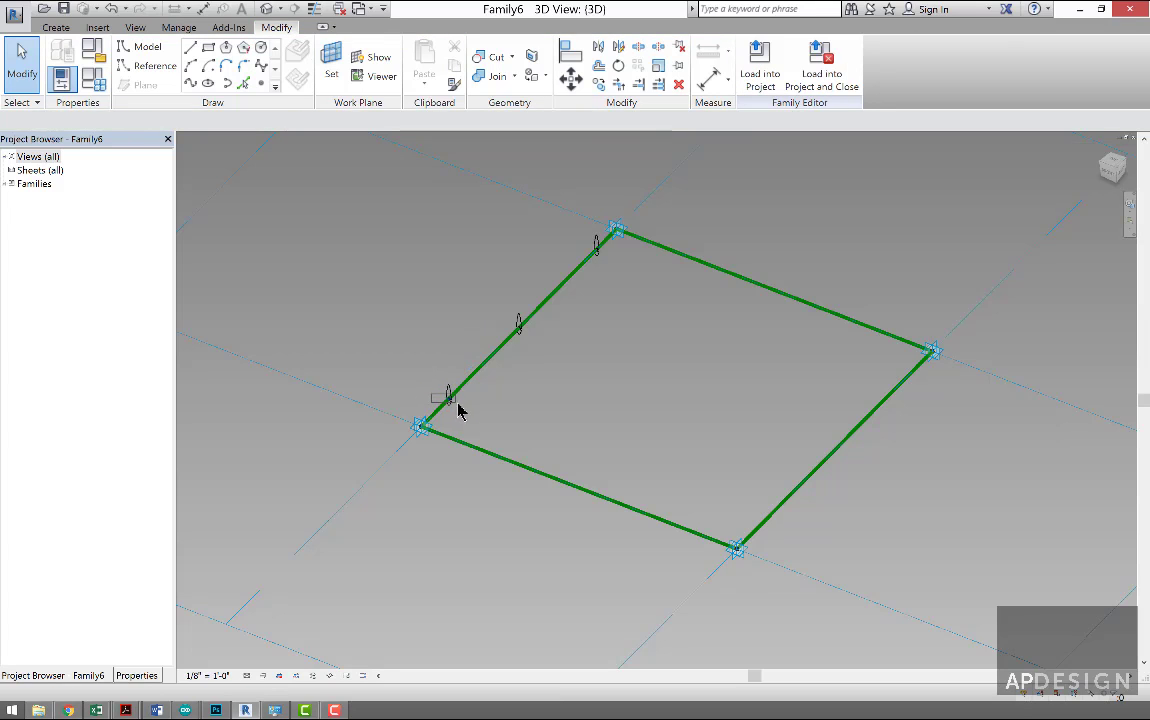
{"action": "left_click", "coordinate": [449, 400]}
{"action": "scroll", "coordinate": [443, 390], "scroll_direction": "up", "scroll_amount": 3}
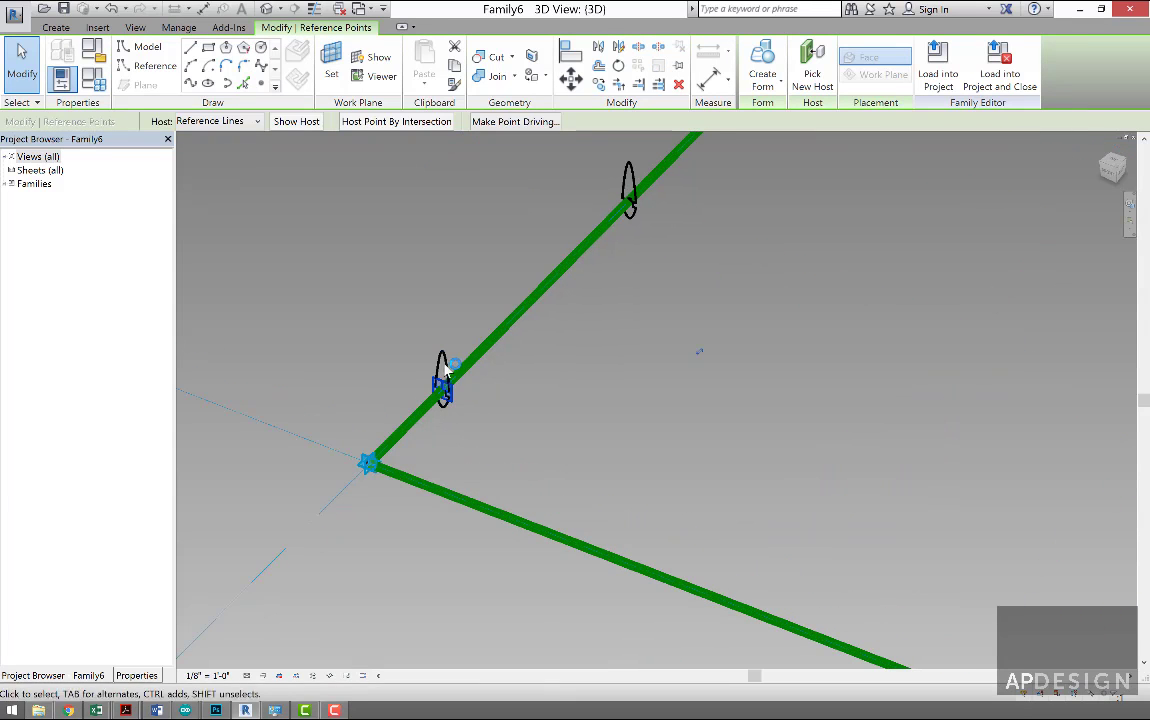
{"action": "left_click", "coordinate": [136, 675]}
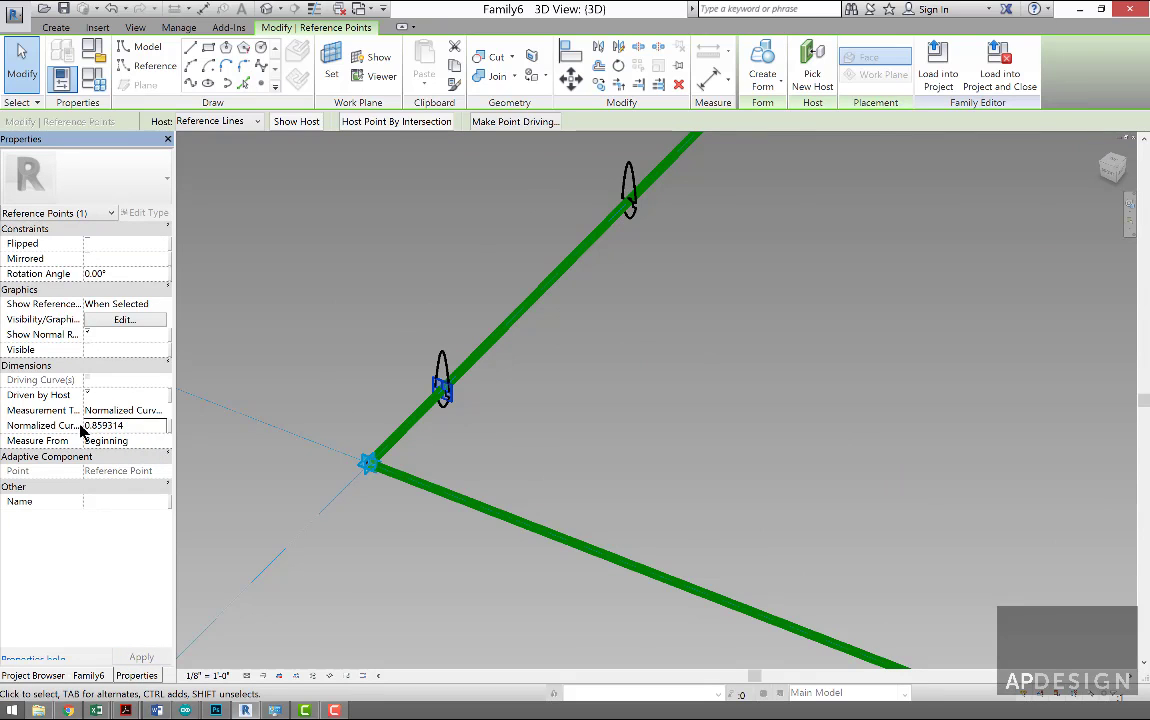
{"action": "left_click", "coordinate": [100, 426]}
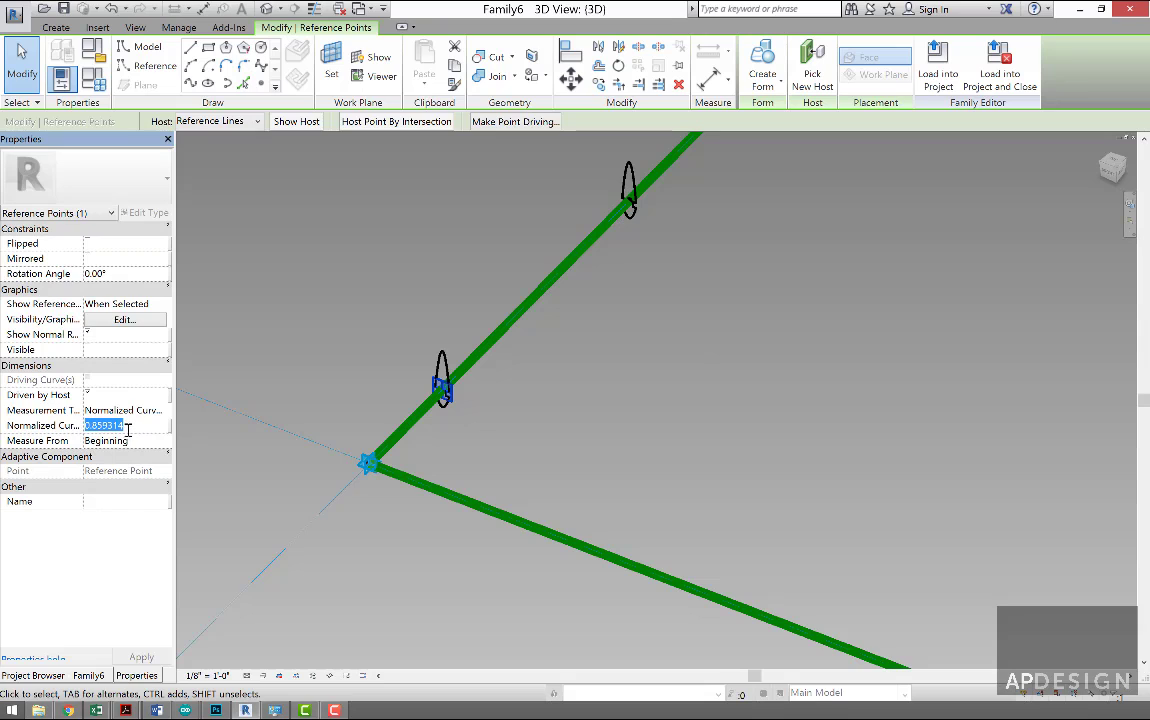
{"action": "key", "text": "BackSpace"}
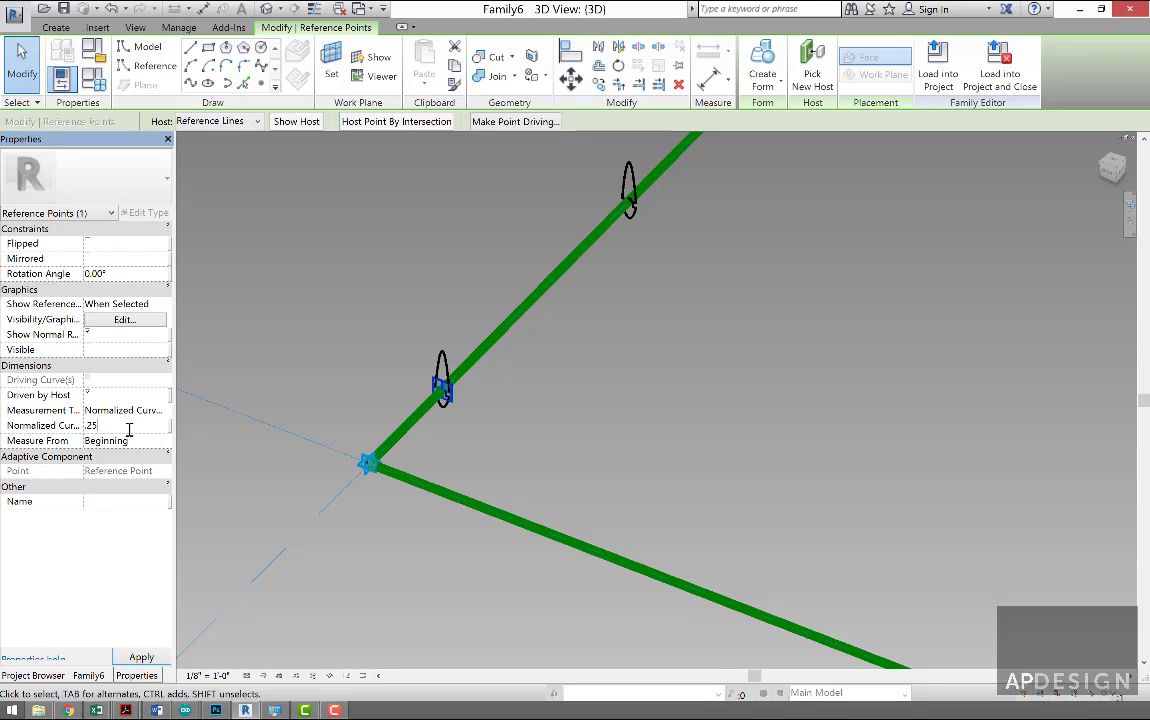
{"action": "type", "text": ".25"}
{"action": "key", "text": "Return"}
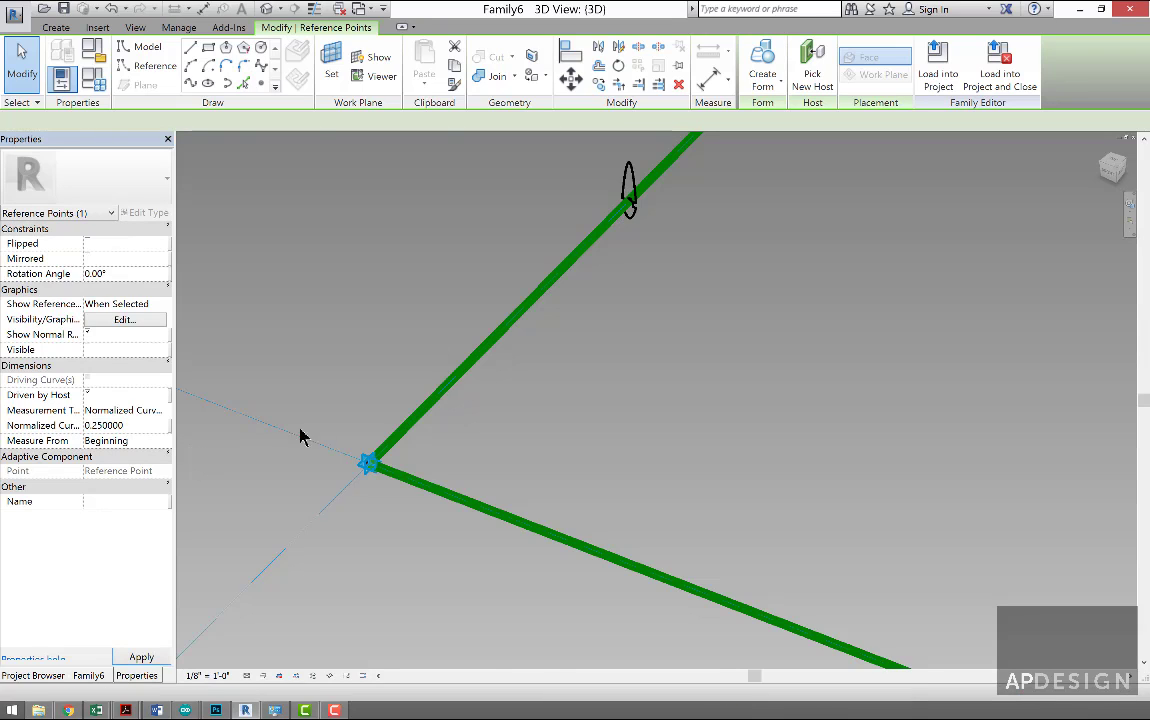
- Change the point's Normalized Curve Parameter to 0.75
{"action": "scroll", "coordinate": [338, 422], "scroll_direction": "down", "scroll_amount": 3}
{"action": "scroll", "coordinate": [470, 310], "scroll_direction": "down", "scroll_amount": 1}
{"action": "scroll", "coordinate": [480, 300], "scroll_direction": "up", "scroll_amount": 5}
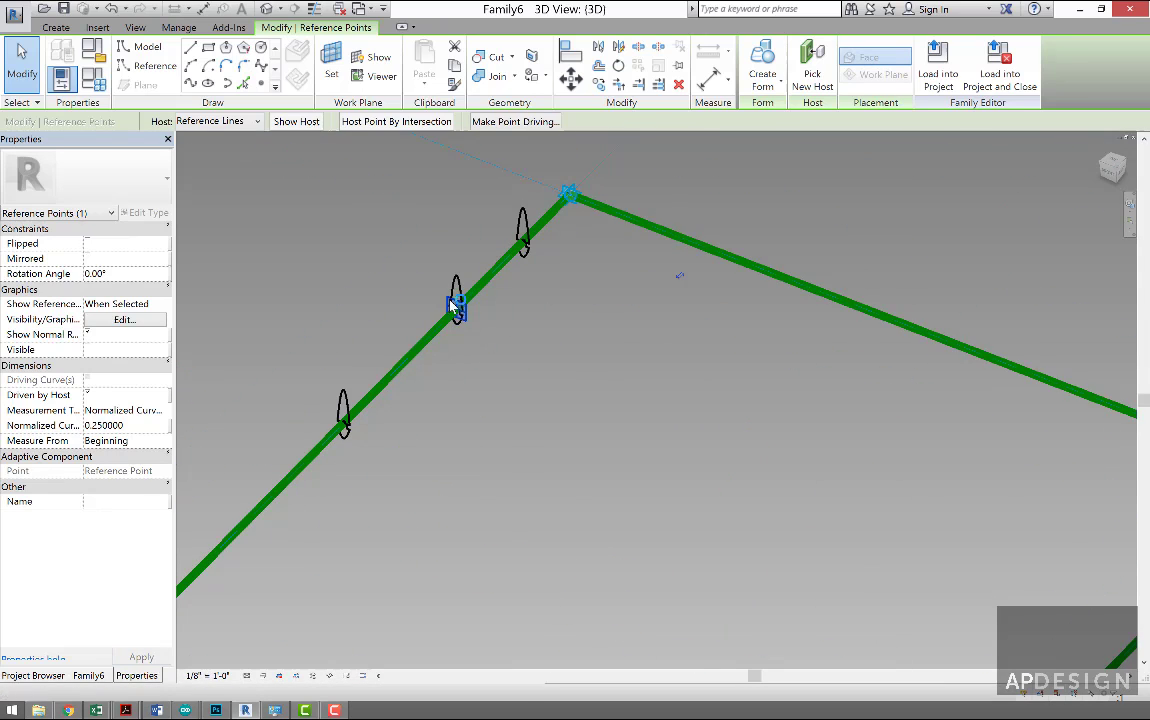
{"action": "scroll", "coordinate": [463, 303], "scroll_direction": "down", "scroll_amount": 4}
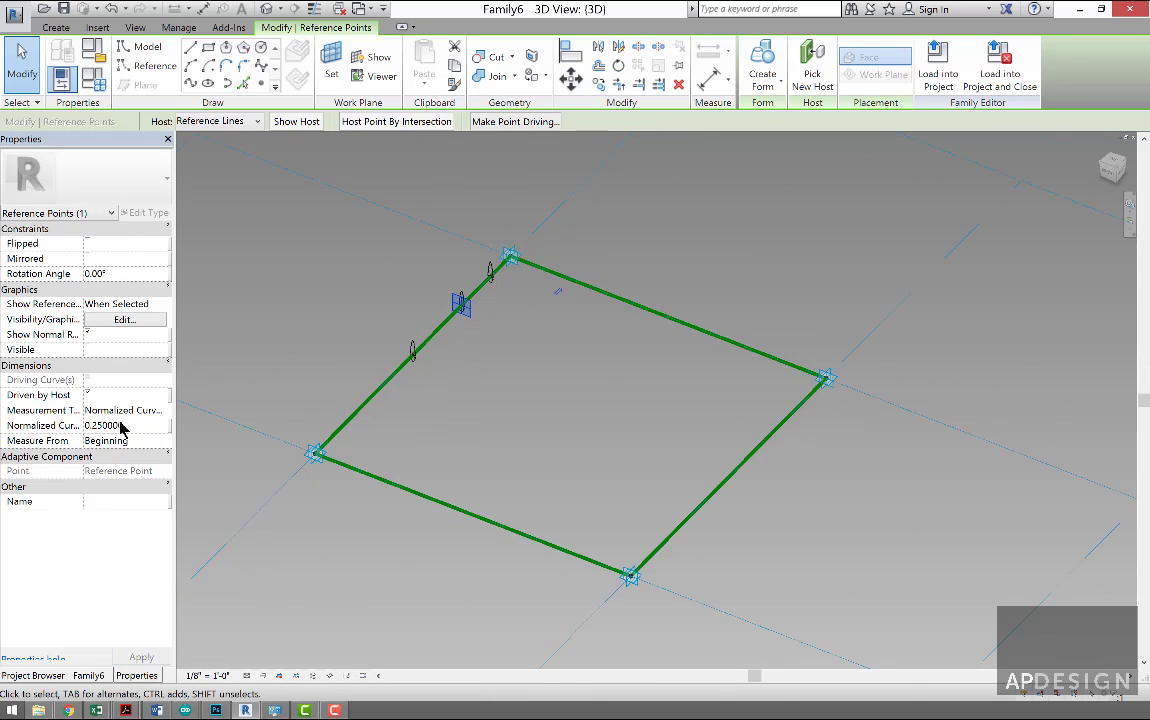
{"action": "left_click_drag", "start_coordinate": [120, 426], "coordinate": [90, 425]}
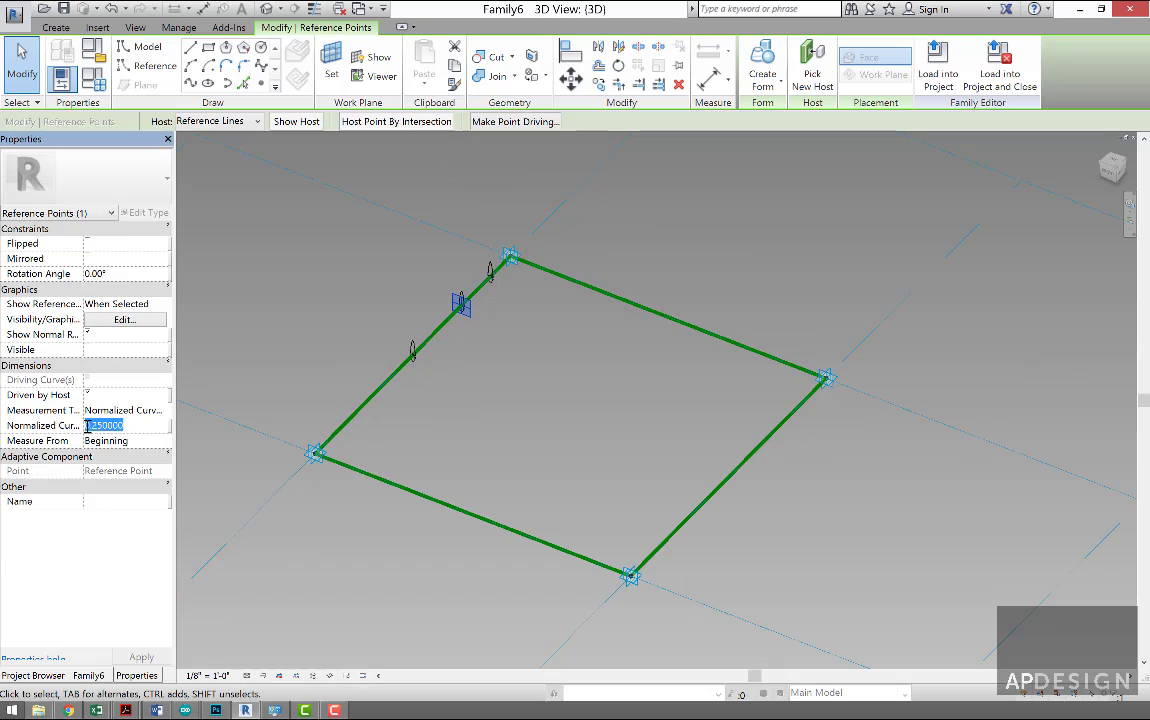
{"action": "type", "text": ".75"}
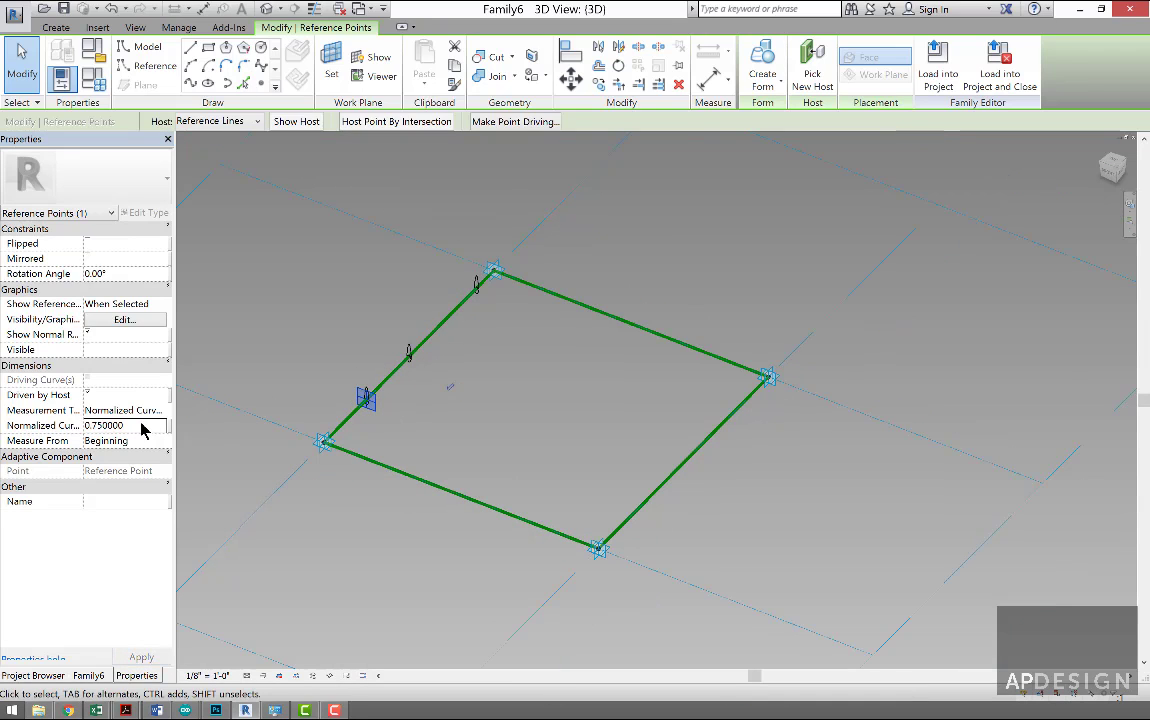
- Set the Normalized Curve Parameter to 1, moving the point to the top corner
{"action": "double_click", "coordinate": [98, 426]}
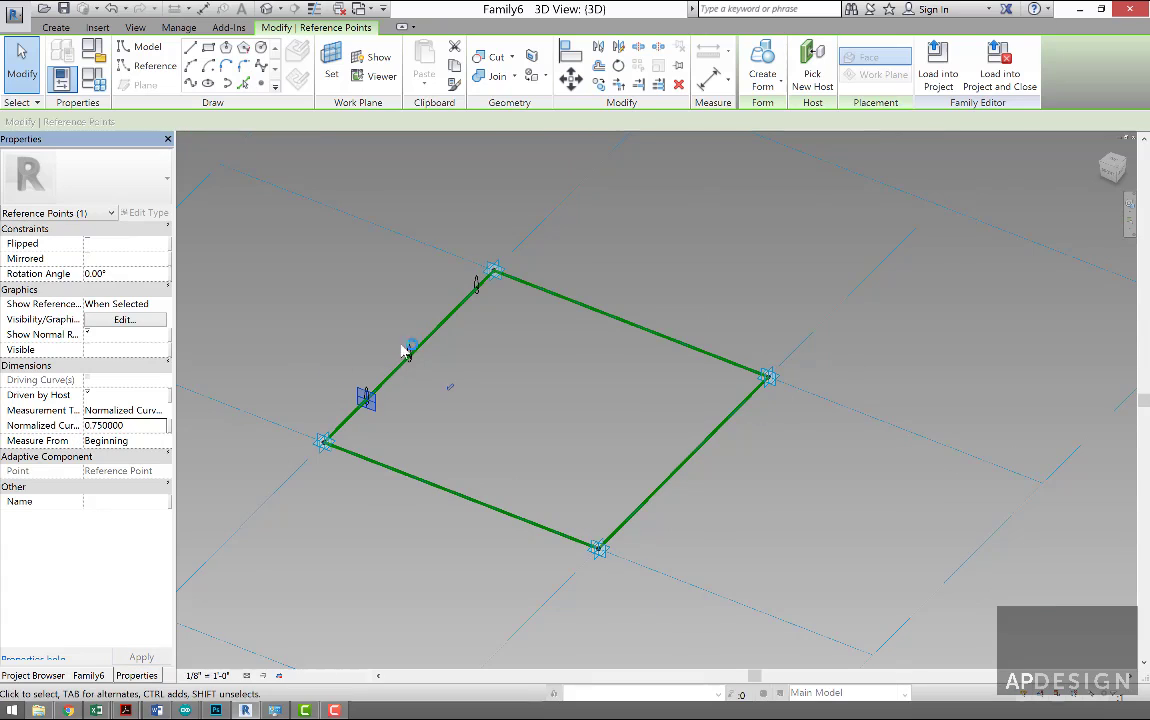
{"action": "scroll", "coordinate": [385, 400], "scroll_direction": "up", "scroll_amount": 1}
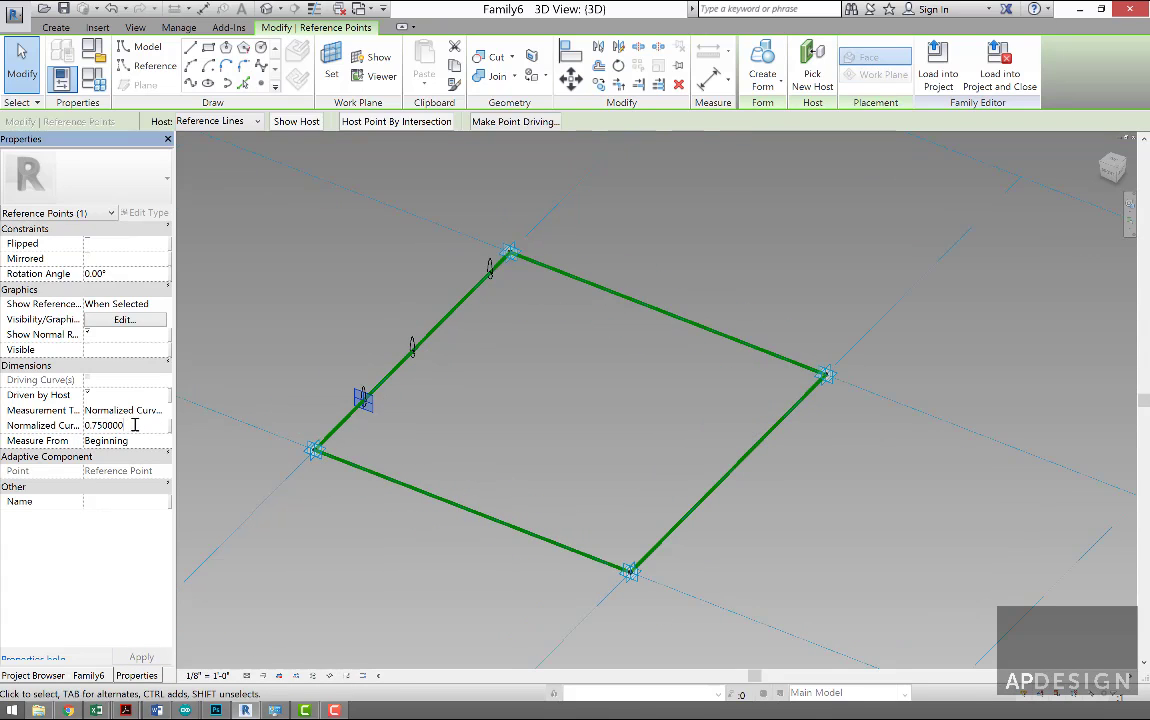
{"action": "left_click_drag", "start_coordinate": [123, 425], "coordinate": [90, 424]}
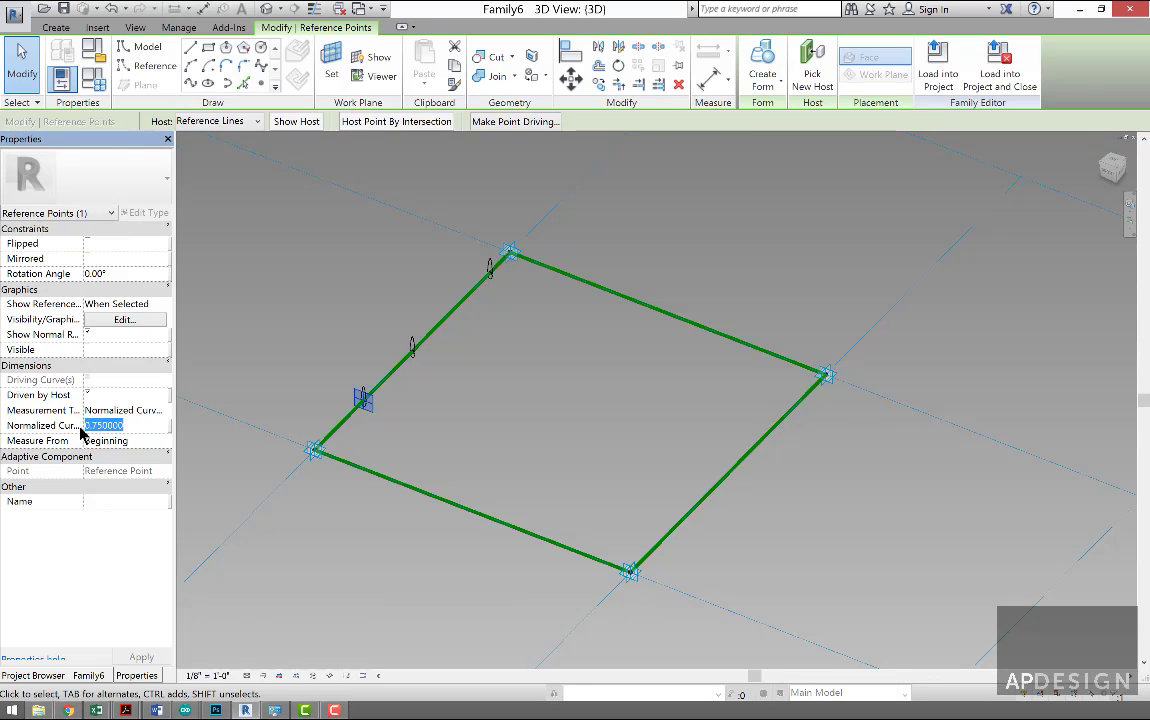
{"action": "type", "text": "1"}
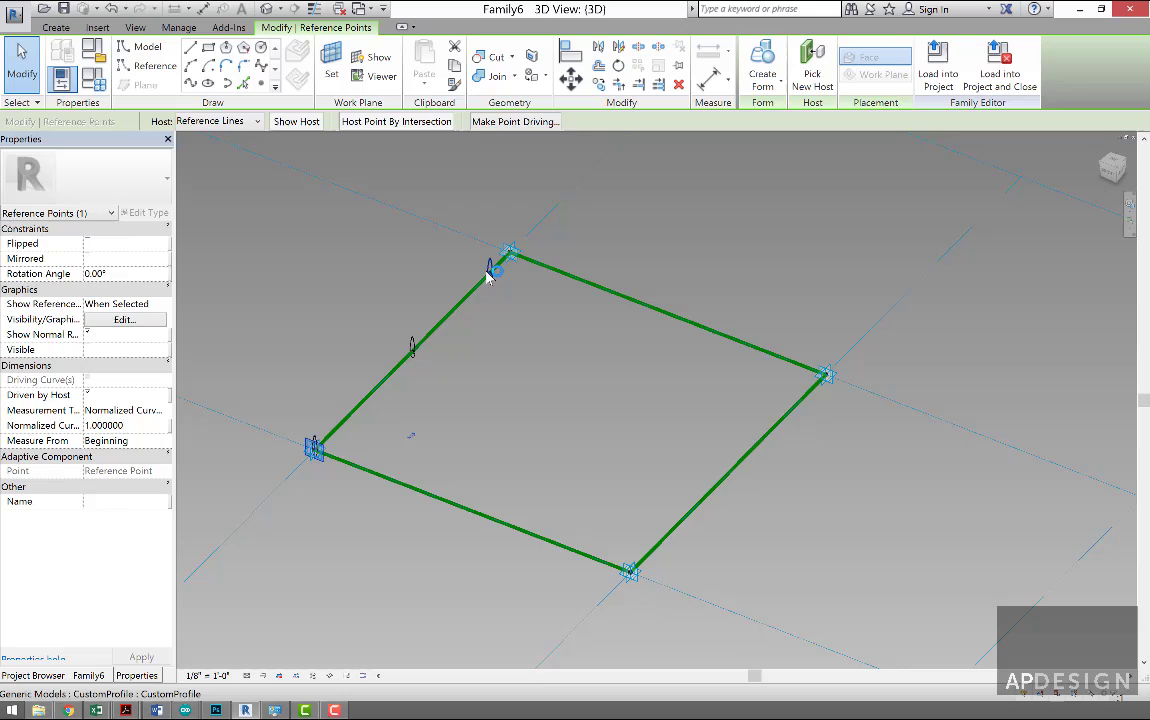
{"action": "left_click_drag", "start_coordinate": [490, 276], "coordinate": [488, 270]}
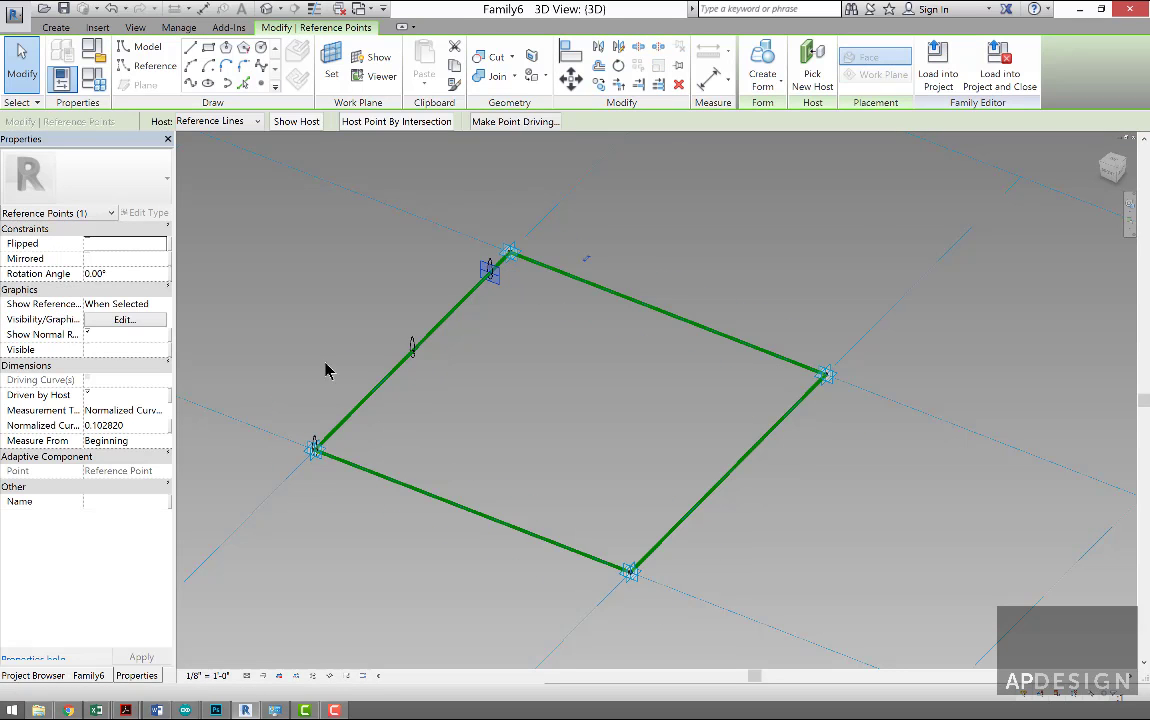
- Set a point's Normalized Curve Parameter to 0 and clear the selection
{"action": "left_click", "coordinate": [141, 425]}
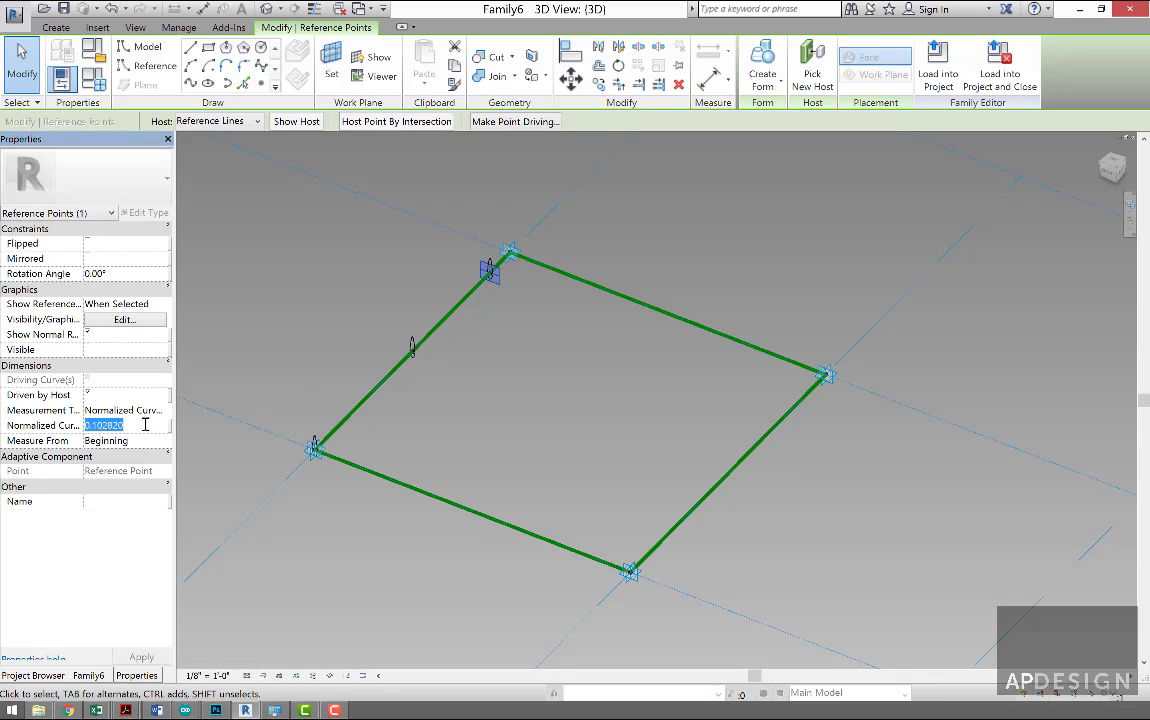
{"action": "type", "text": "0000"}
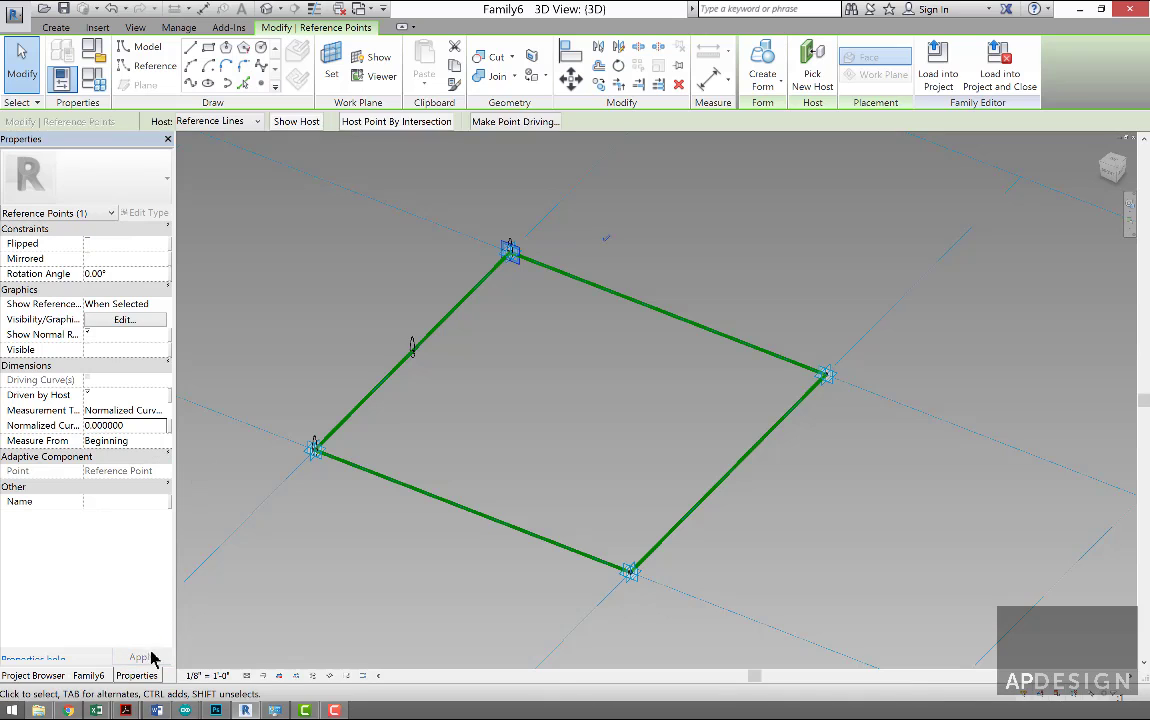
{"action": "scroll", "coordinate": [411, 353], "scroll_direction": "up", "scroll_amount": 2}
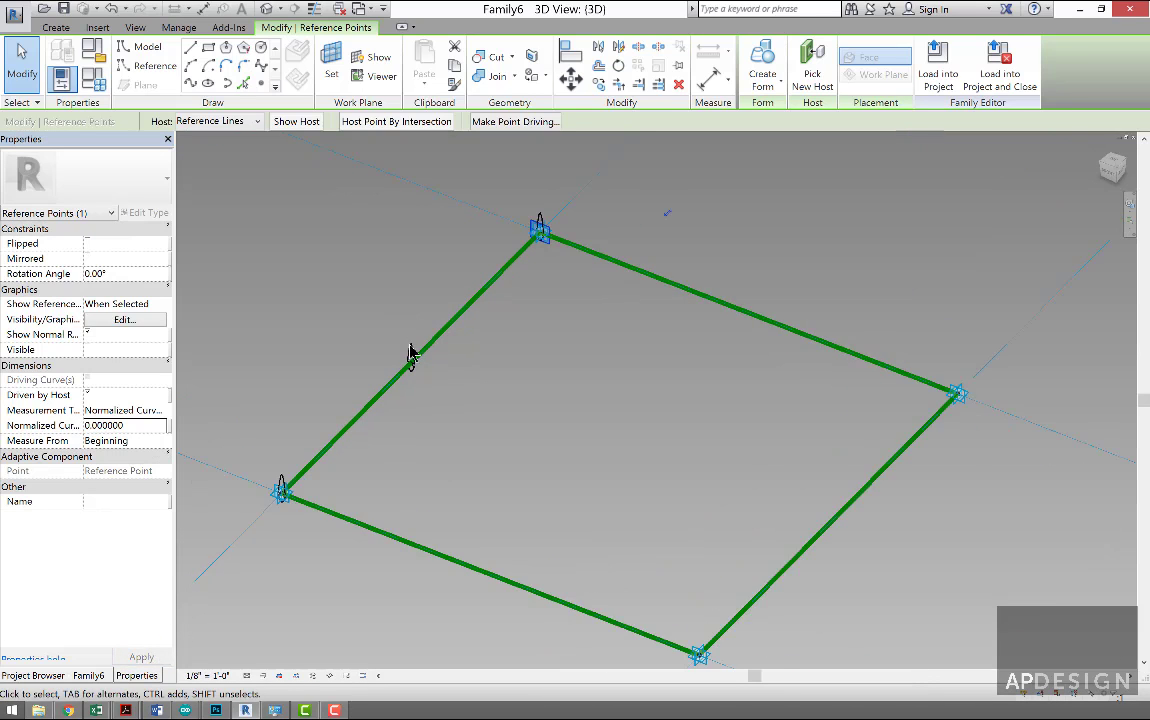
{"action": "scroll", "coordinate": [411, 353], "scroll_direction": "down", "scroll_amount": 1}
{"action": "left_click", "coordinate": [503, 349]}
{"action": "scroll", "coordinate": [503, 349], "scroll_direction": "down", "scroll_amount": 2}
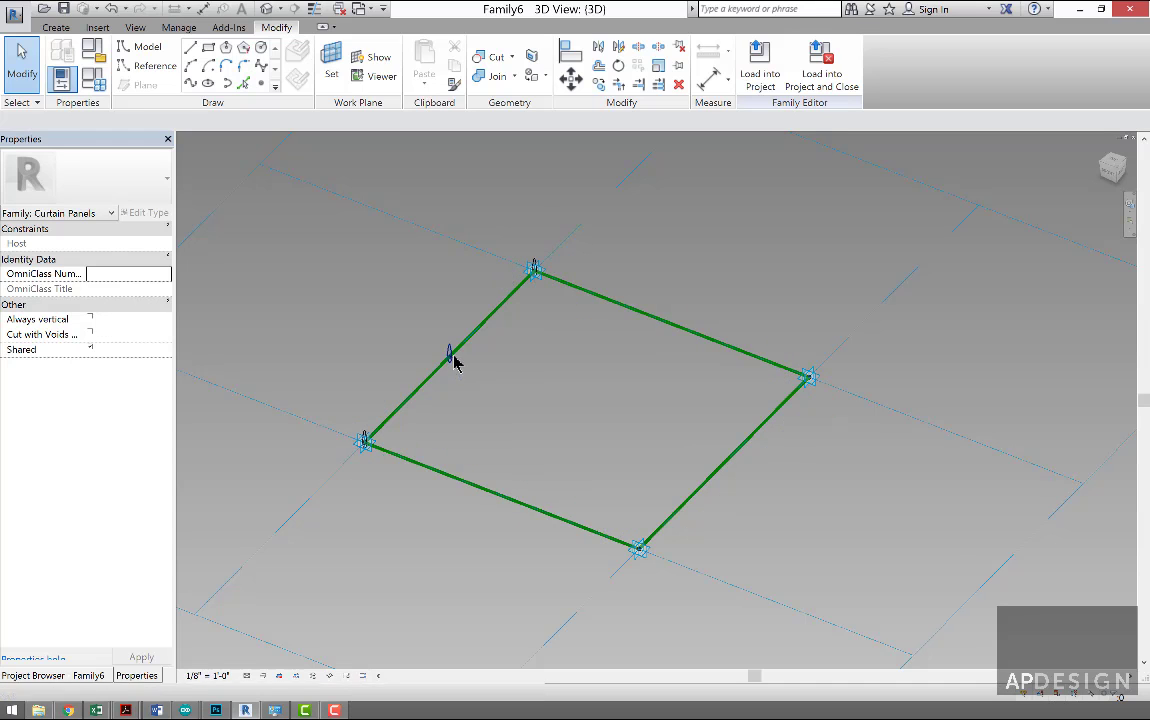
- Select the top, middle and lower-left CustomProfile instances and create a Solid Form through them
{"action": "left_click", "coordinate": [366, 438]}
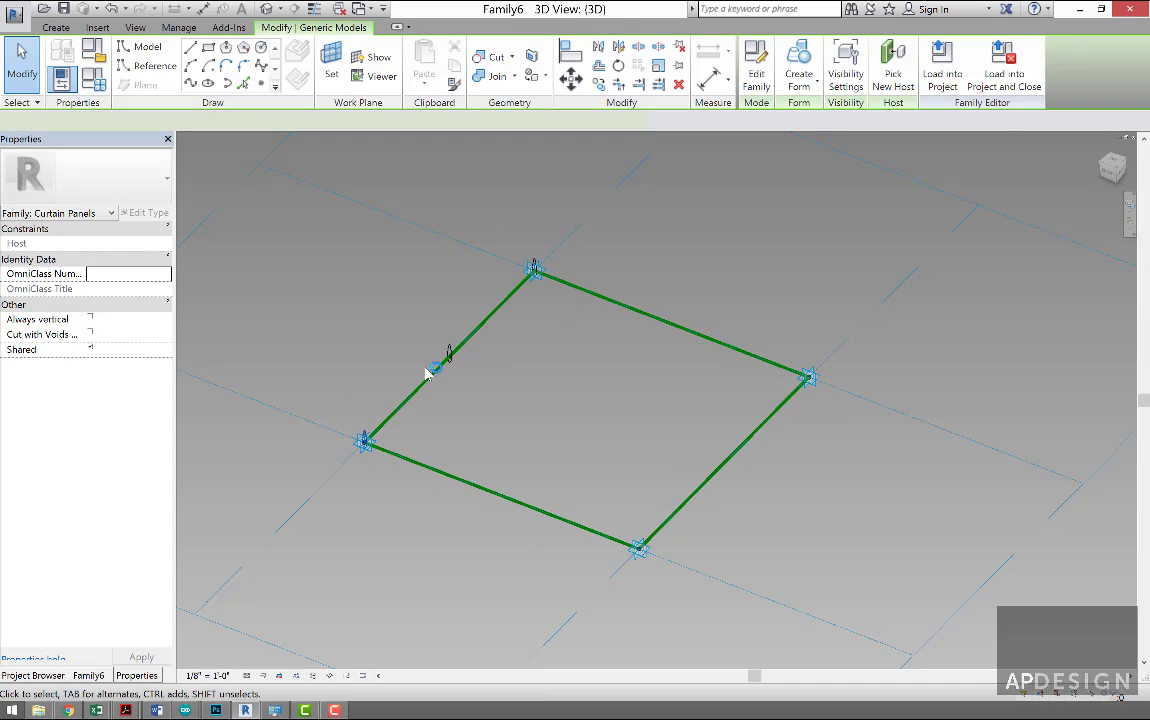
{"action": "left_click", "coordinate": [533, 264], "text": "ctrl"}
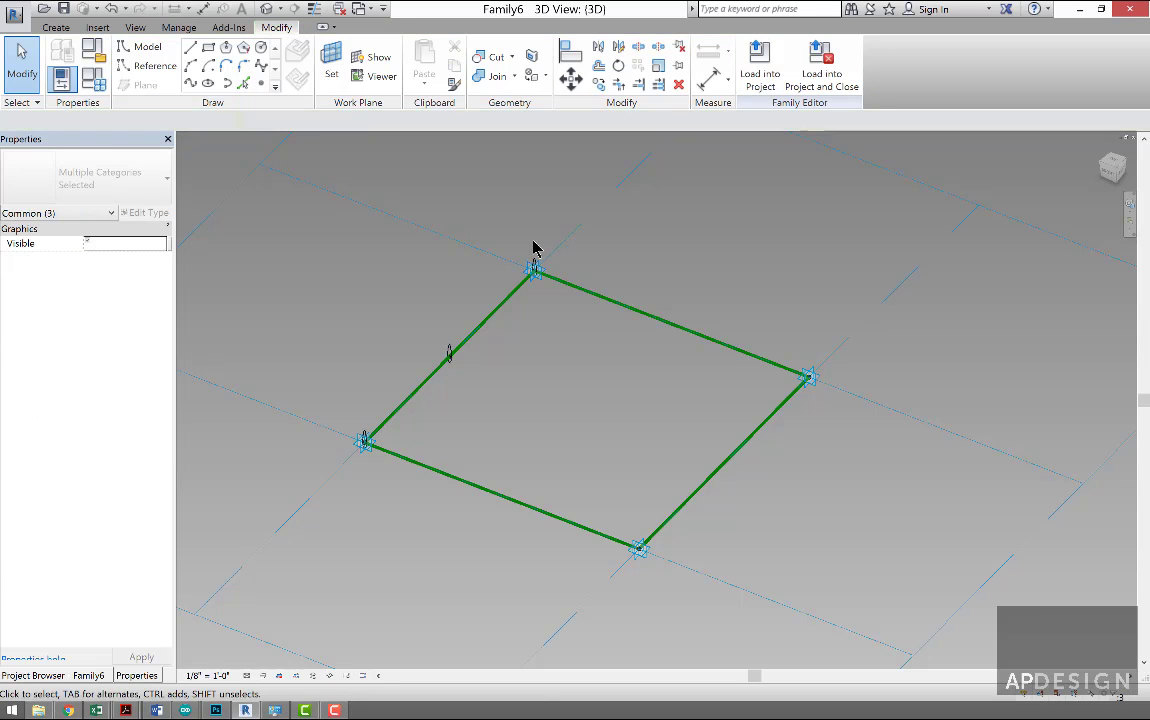
{"action": "key", "text": "Escape"}
{"action": "scroll", "coordinate": [540, 258], "scroll_direction": "up", "scroll_amount": 3}
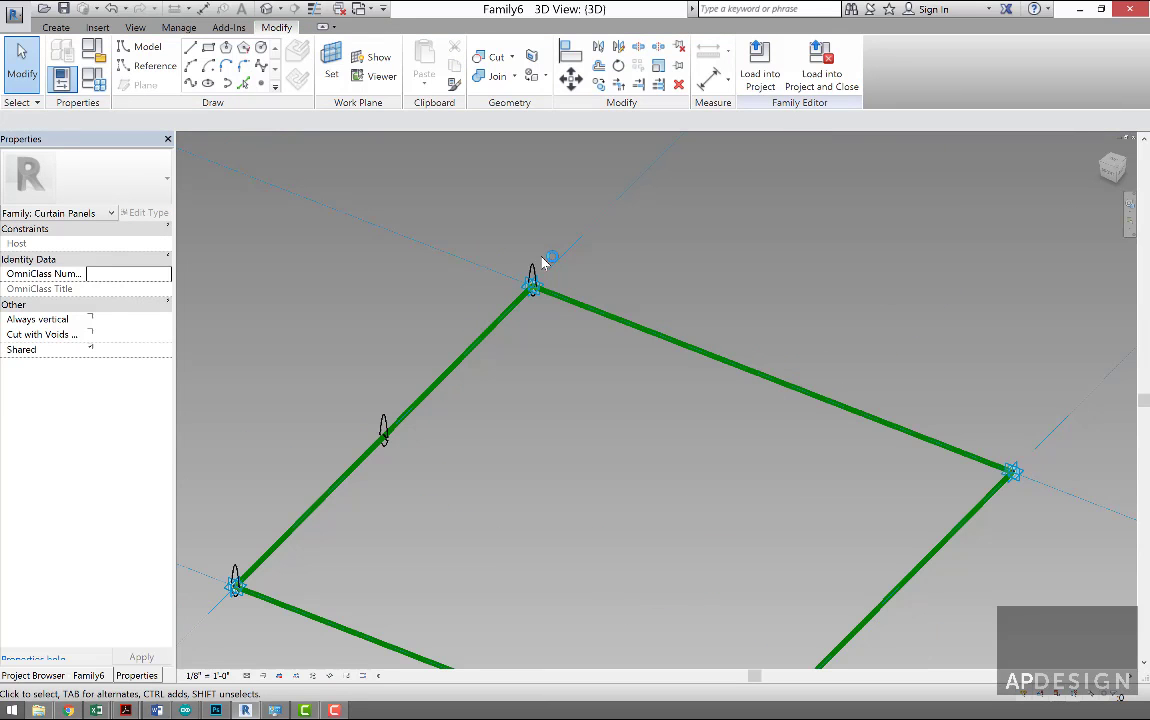
{"action": "left_click", "coordinate": [536, 268]}
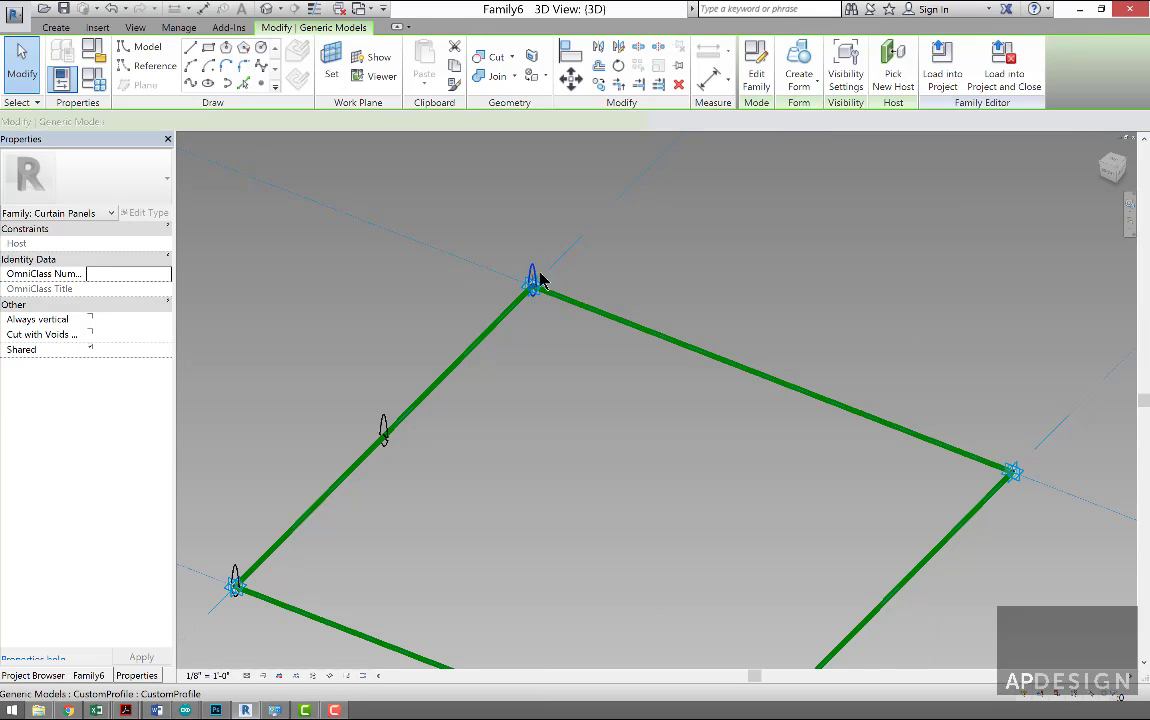
{"action": "left_click", "coordinate": [386, 424], "text": "ctrl"}
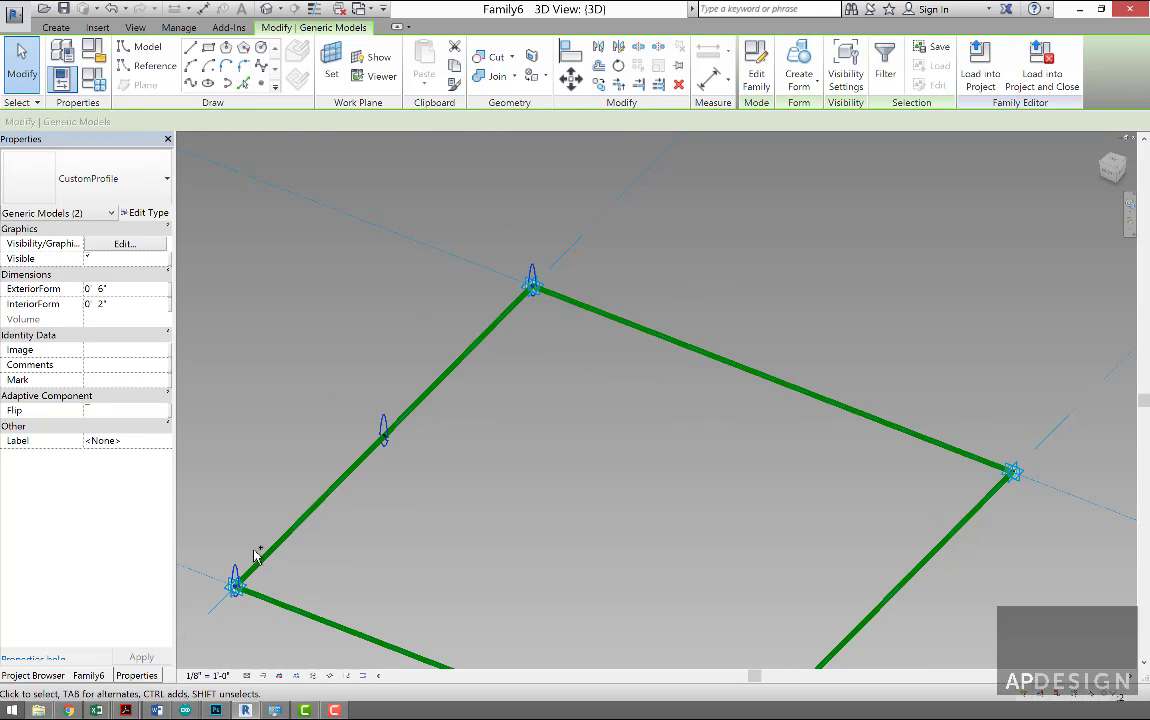
{"action": "left_click", "coordinate": [253, 558], "text": "ctrl"}
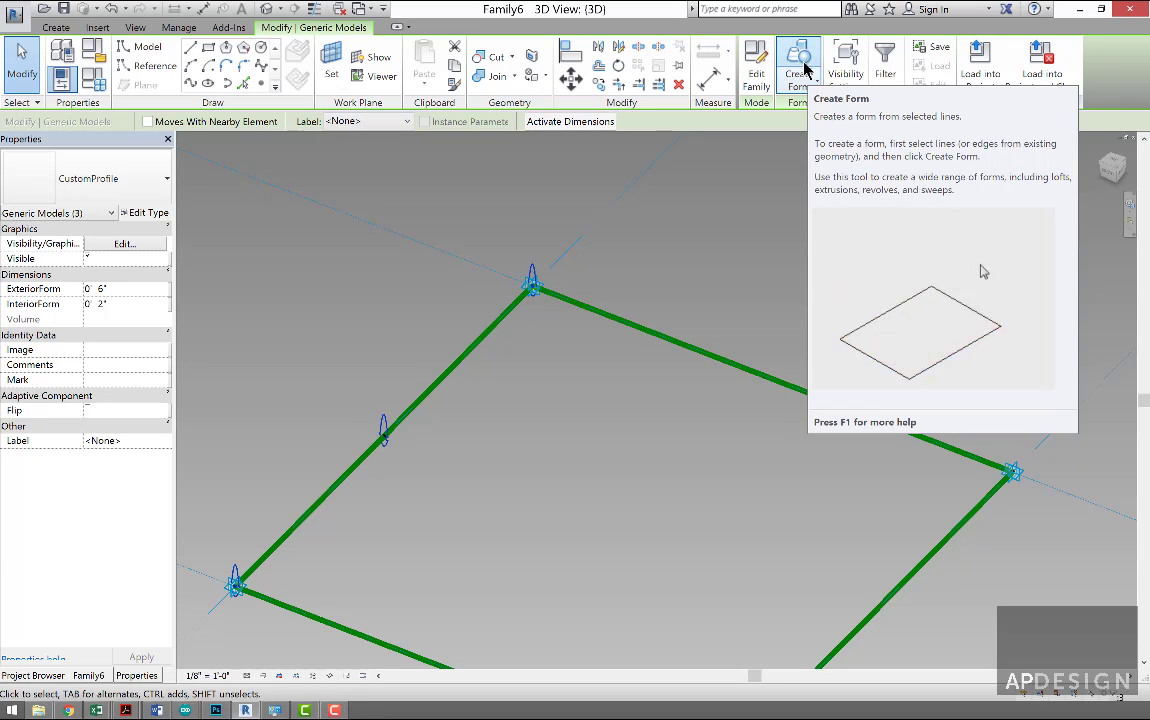
{"action": "left_click", "coordinate": [809, 73]}
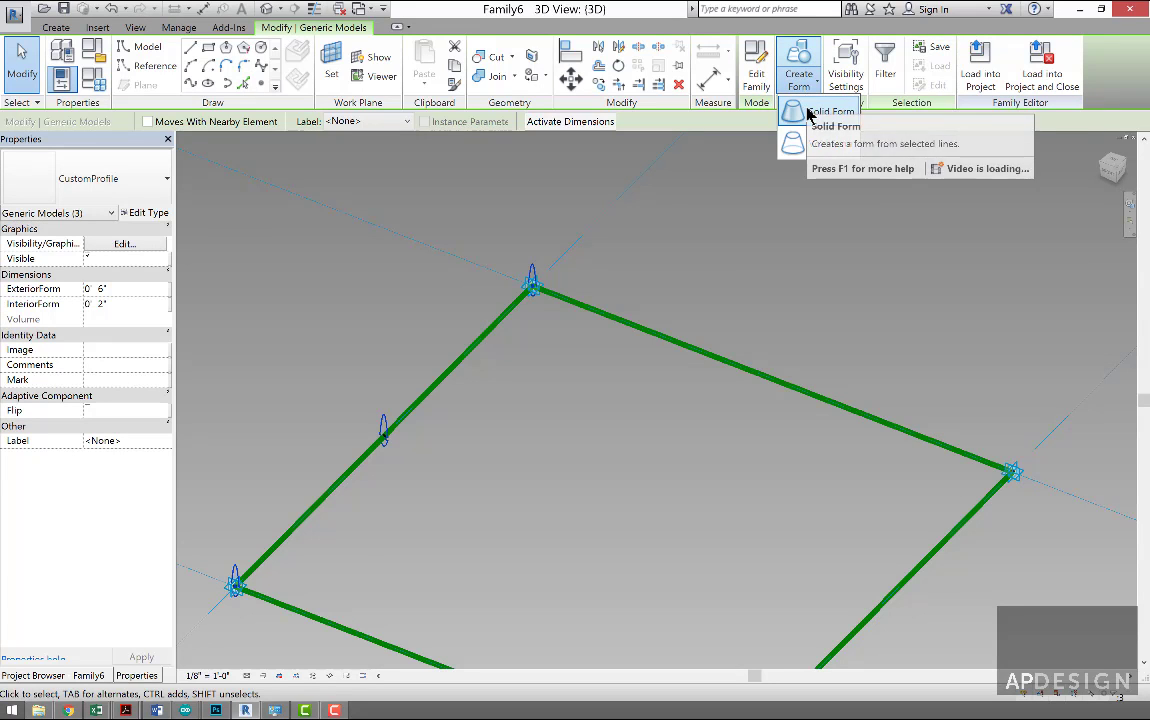
{"action": "left_click", "coordinate": [820, 112]}
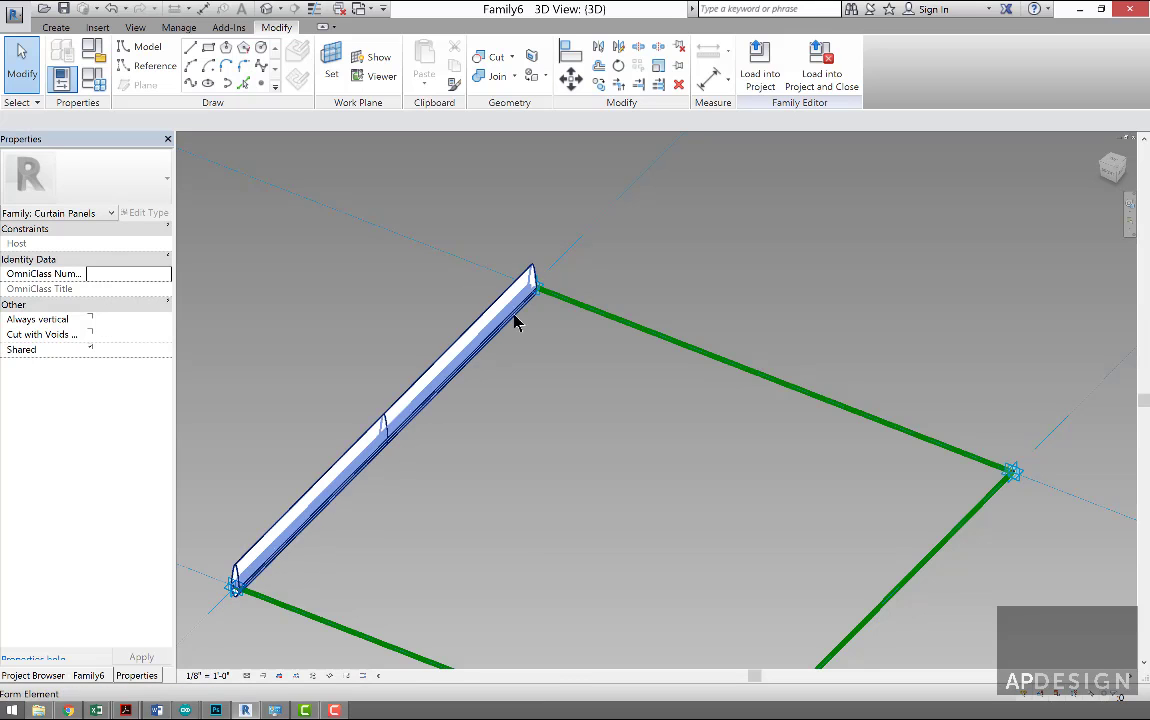
{"action": "scroll", "coordinate": [476, 418], "scroll_direction": "down", "scroll_amount": 2}
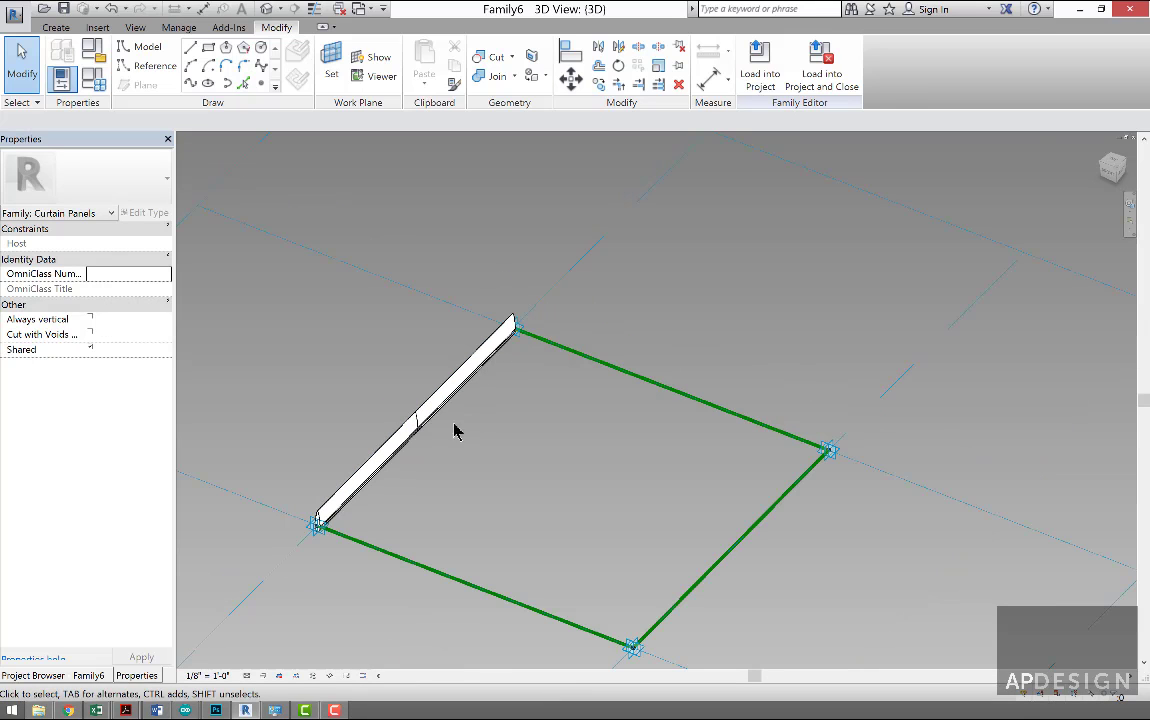
- Zoom to the loft's lower end and select the CustomProfile instance there
{"action": "scroll", "coordinate": [318, 521], "scroll_direction": "up", "scroll_amount": 3}
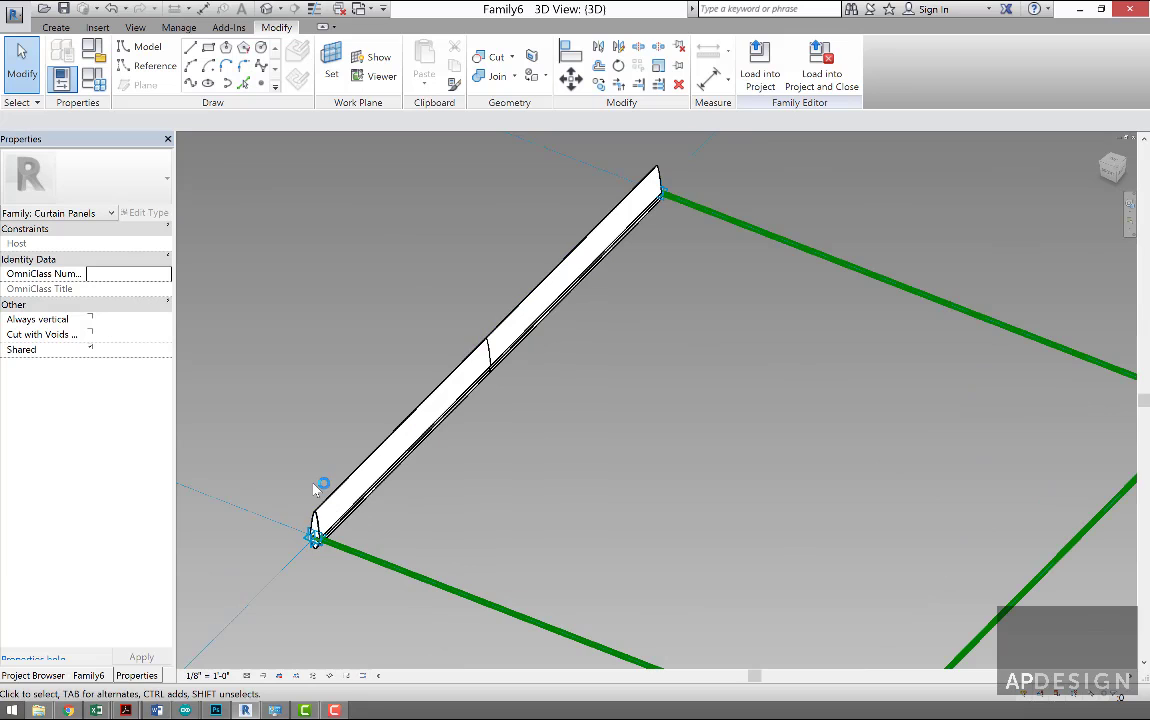
{"action": "scroll", "coordinate": [317, 525], "scroll_direction": "up", "scroll_amount": 1}
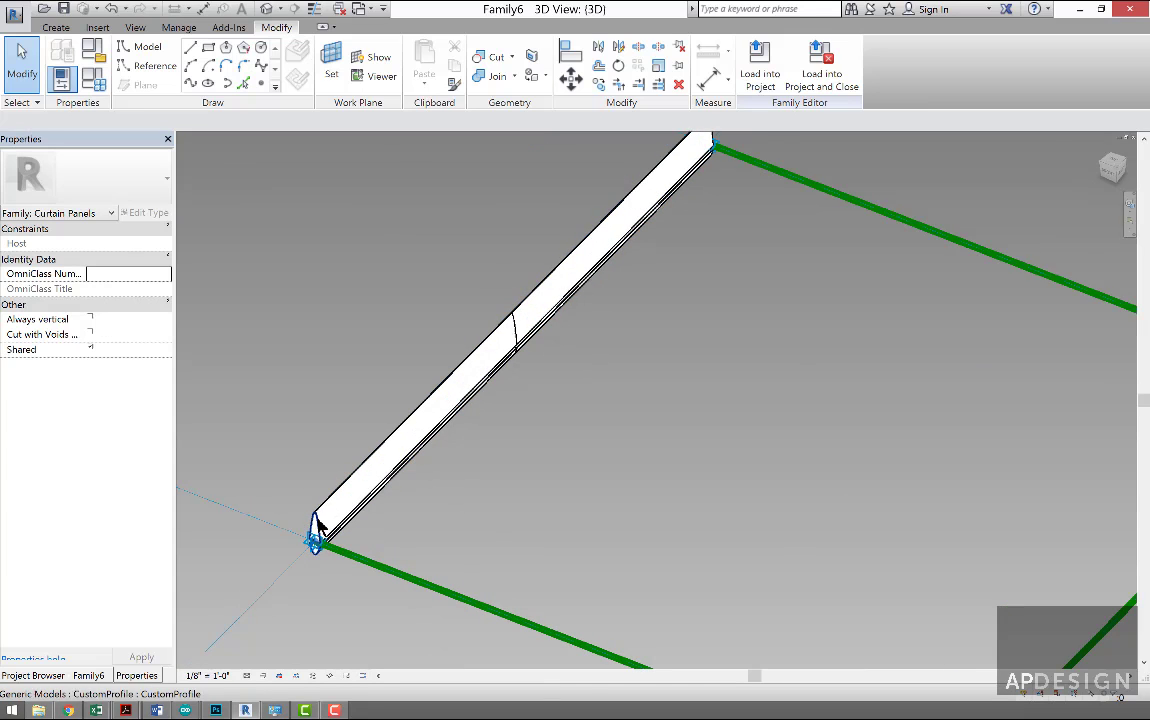
{"action": "left_click", "coordinate": [318, 525]}
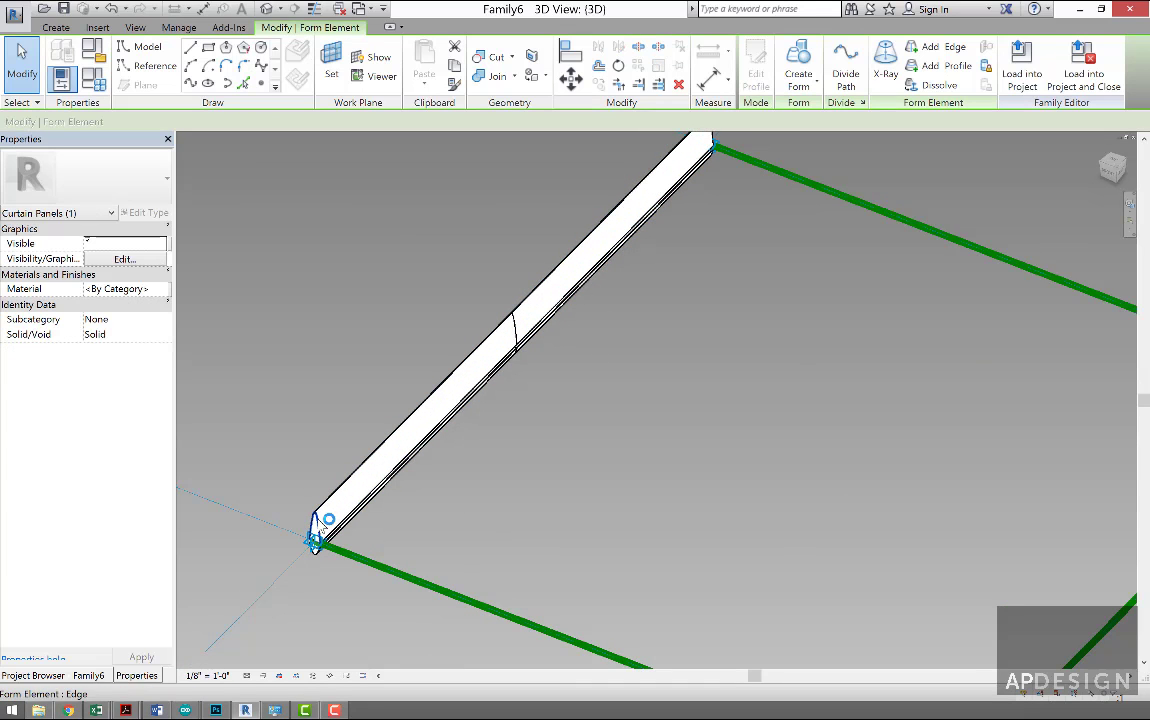
{"action": "left_click", "coordinate": [290, 467]}
{"action": "scroll", "coordinate": [315, 525], "scroll_direction": "up", "scroll_amount": 2}
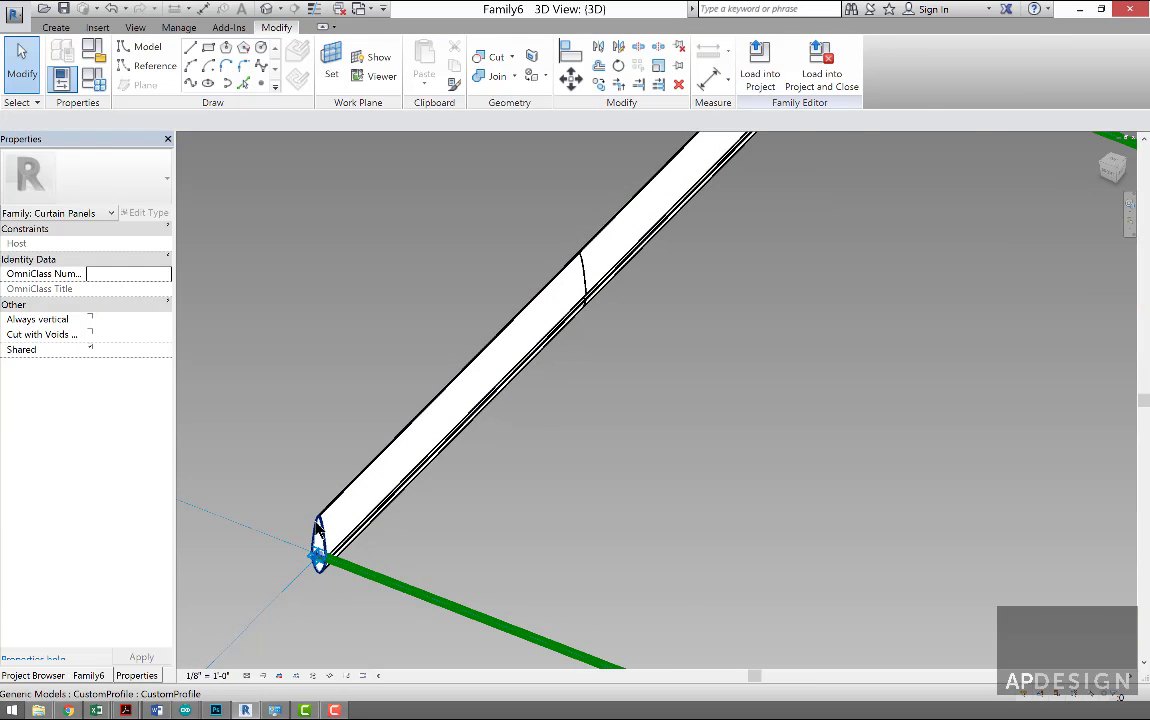
{"action": "left_click", "coordinate": [317, 524]}
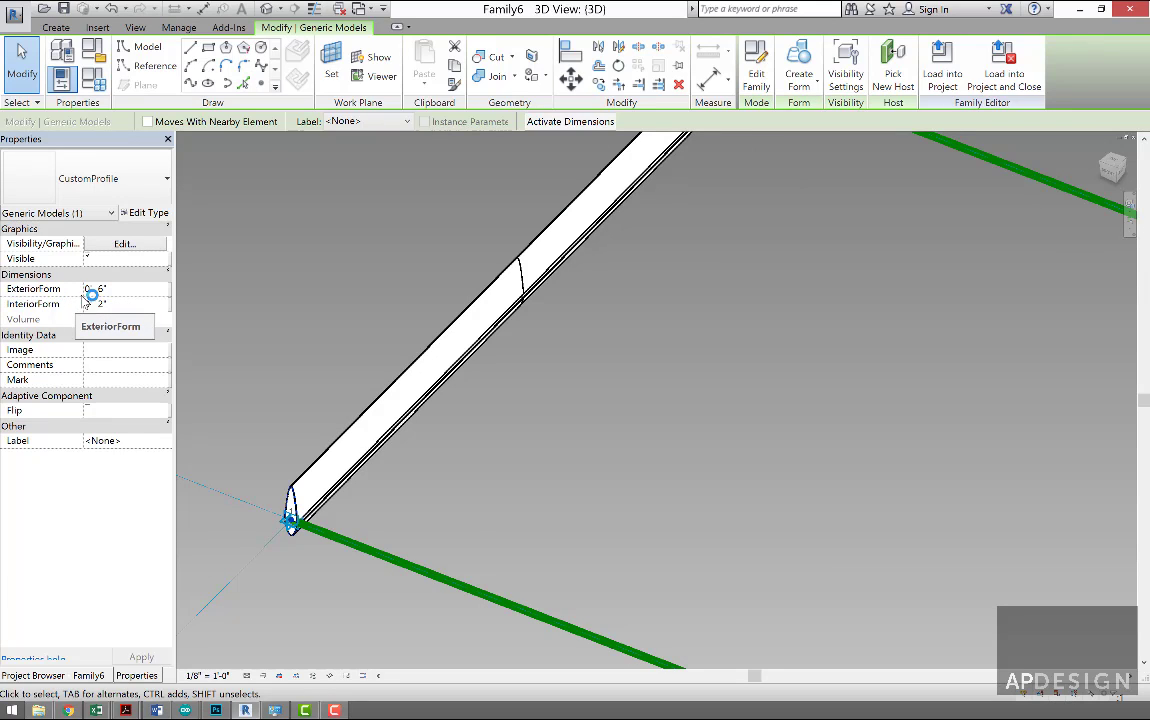
- Link the profile's ExteriorForm to a new instance family parameter named Dist
{"action": "left_click", "coordinate": [169, 290]}
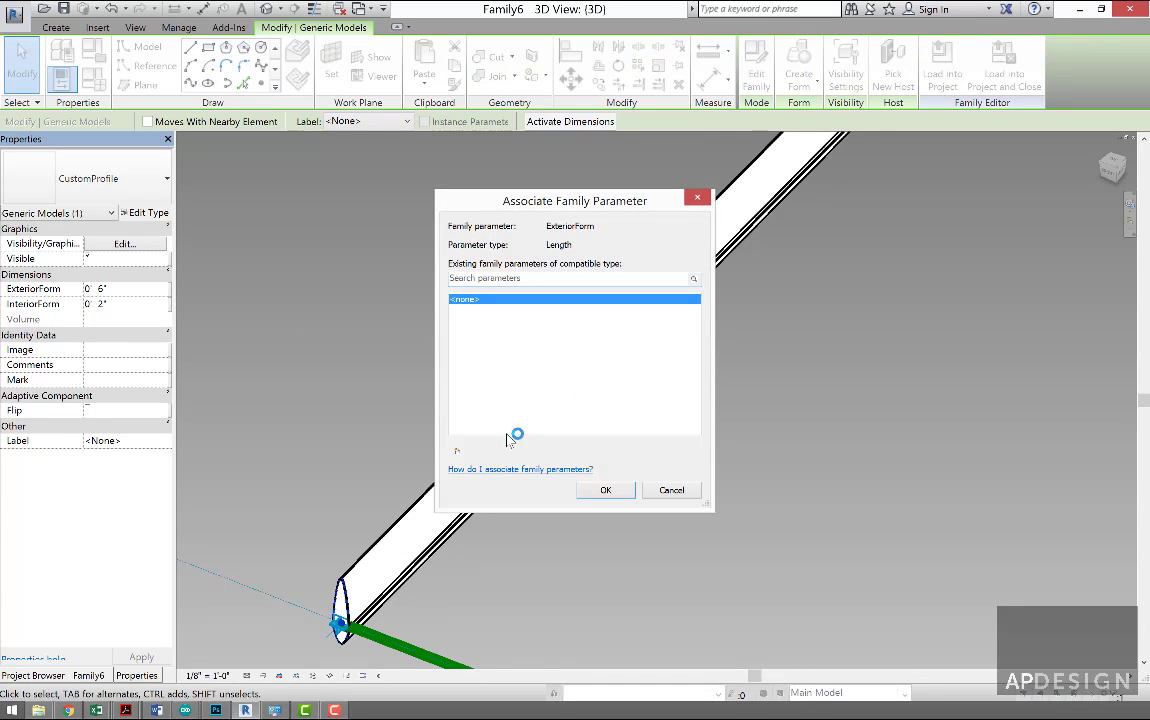
{"action": "left_click", "coordinate": [456, 451]}
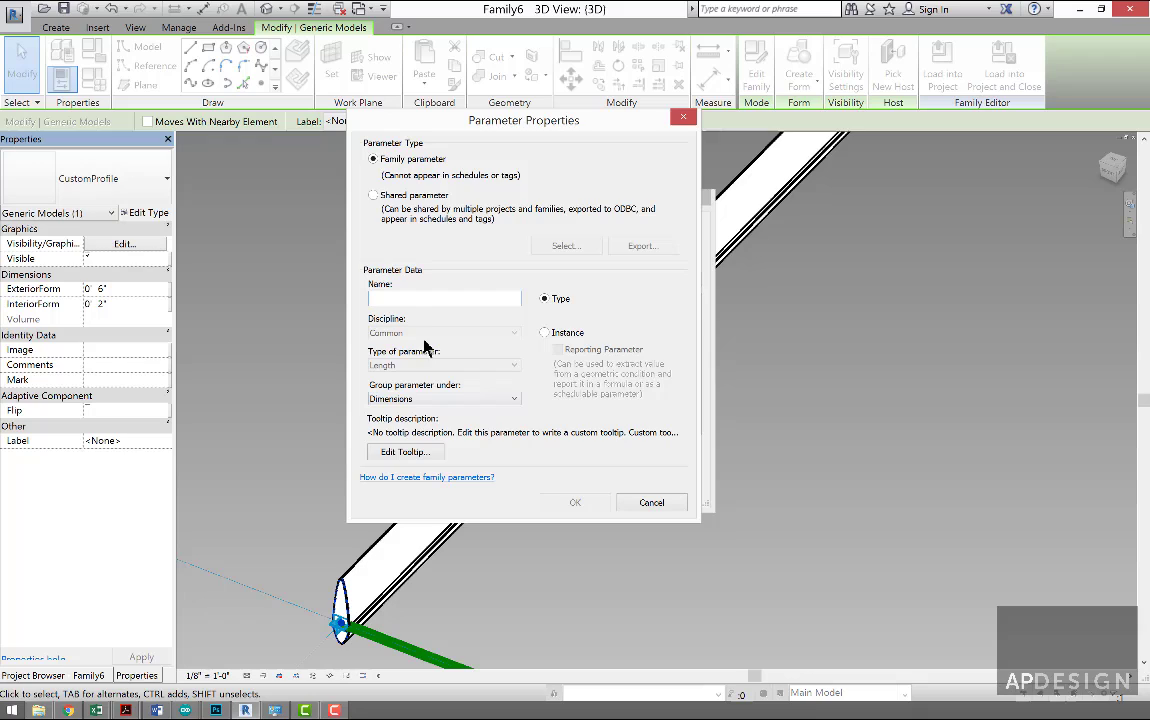
{"action": "type", "text": "Ex"}
{"action": "type", "text": "Dist"}
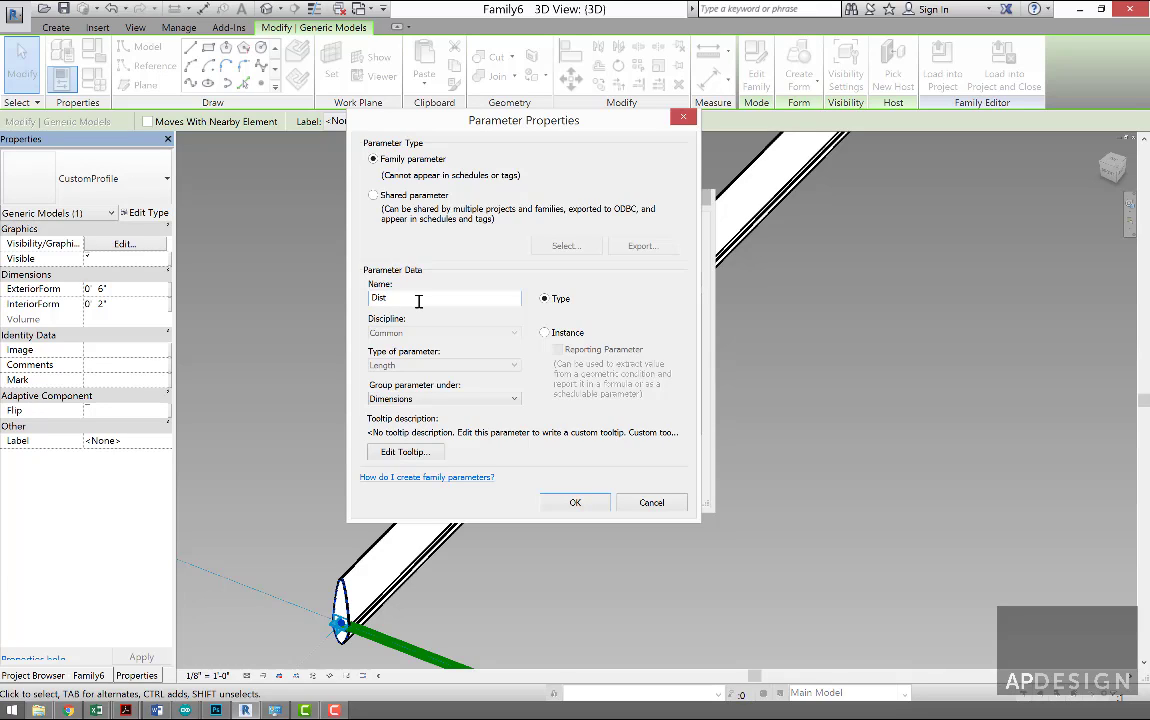
{"action": "left_click", "coordinate": [553, 333]}
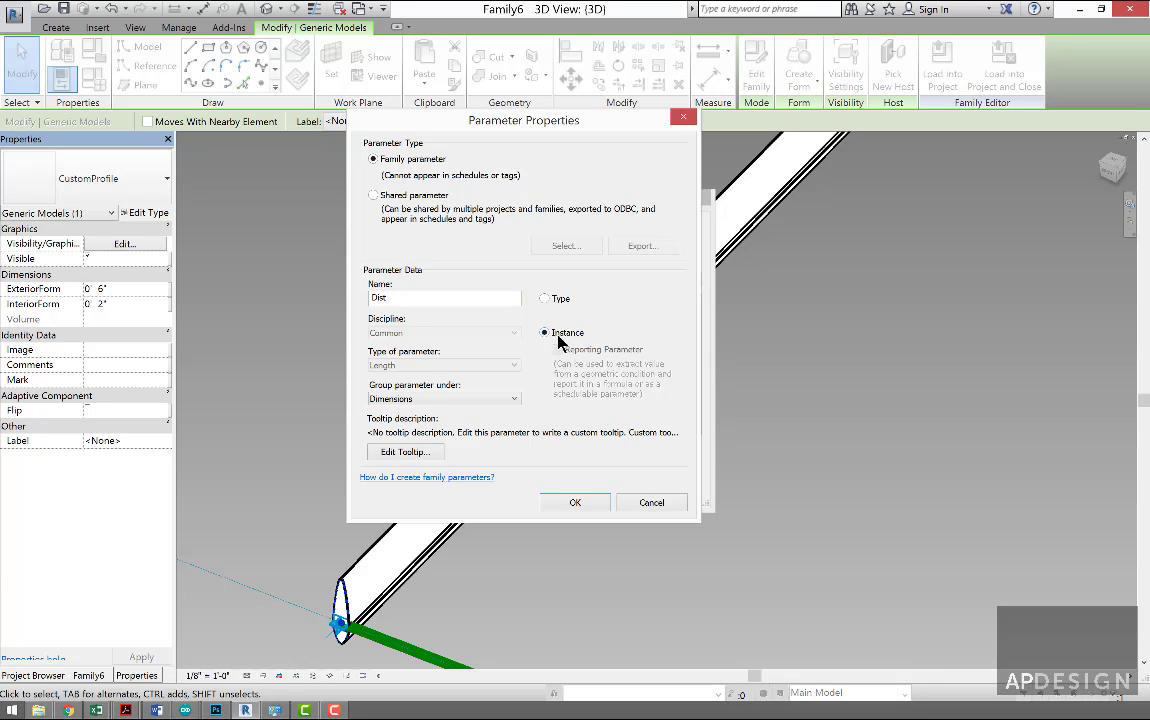
{"action": "left_click", "coordinate": [577, 502]}
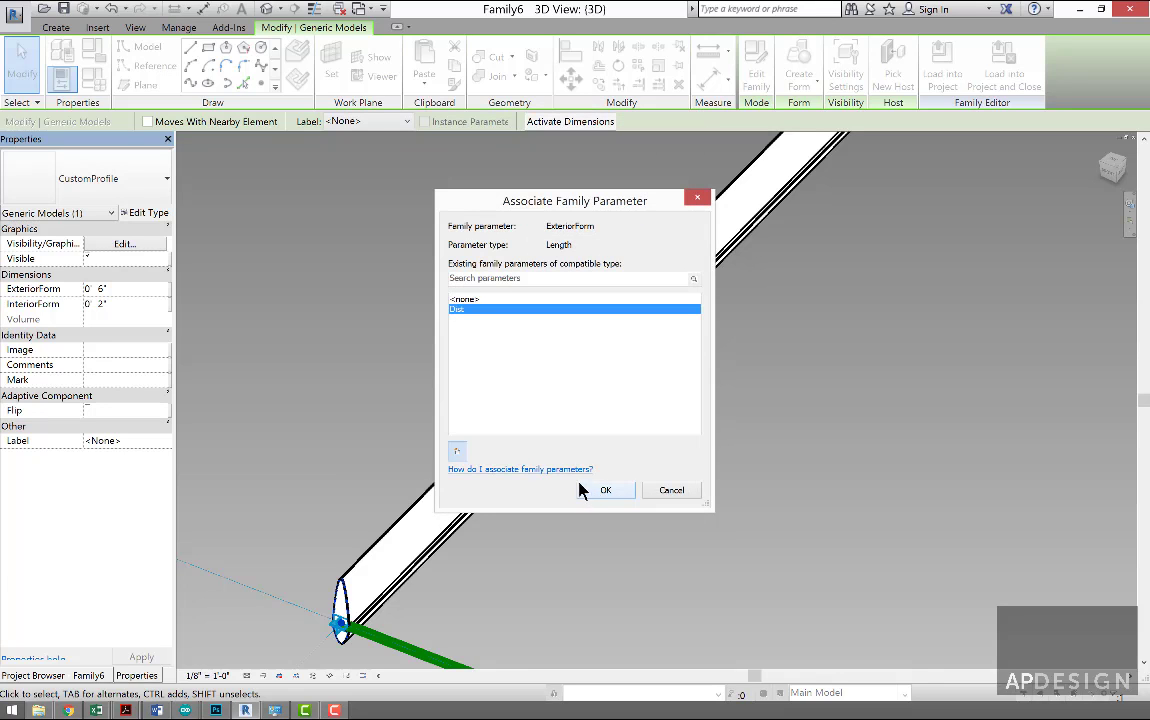
{"action": "left_click", "coordinate": [604, 492]}
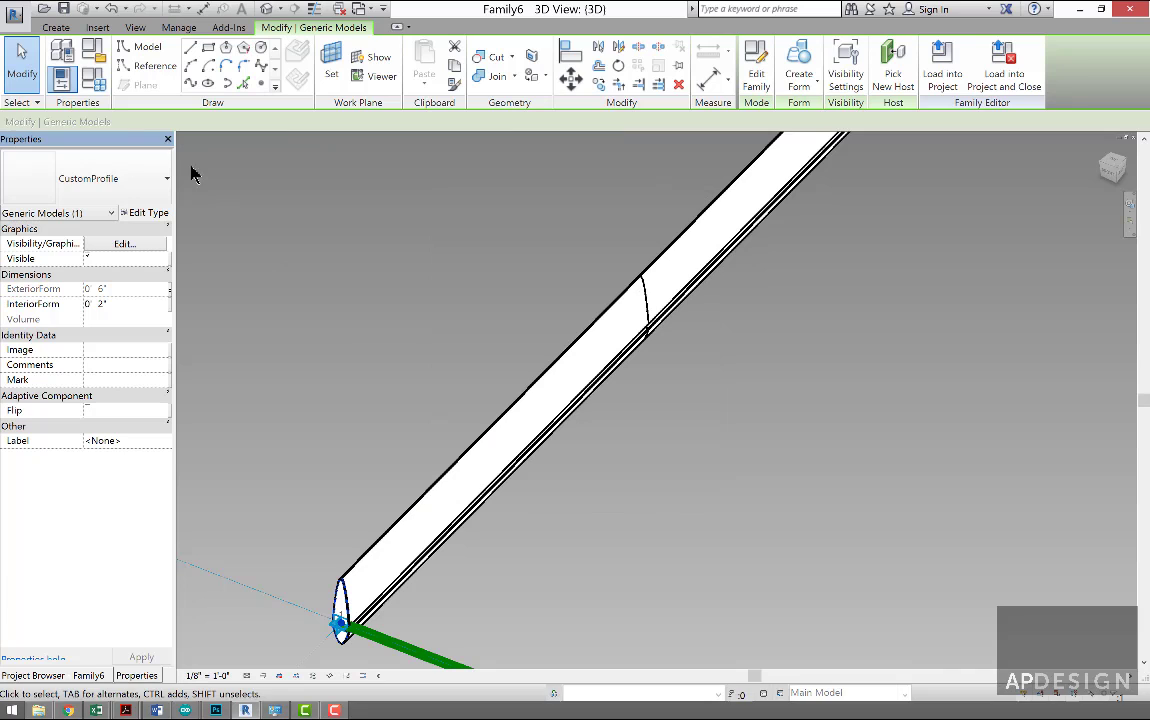
- Set Dist to 1' 0" in Family Types and apply it
{"action": "left_click", "coordinate": [94, 80]}
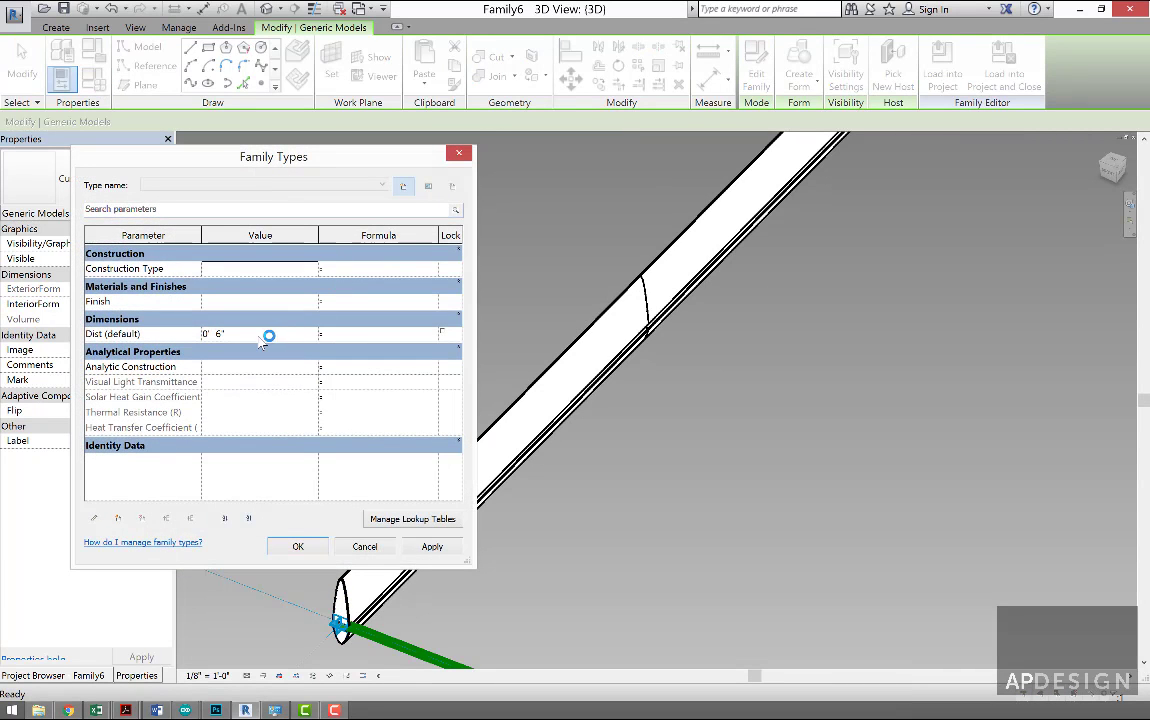
{"action": "left_click", "coordinate": [258, 336]}
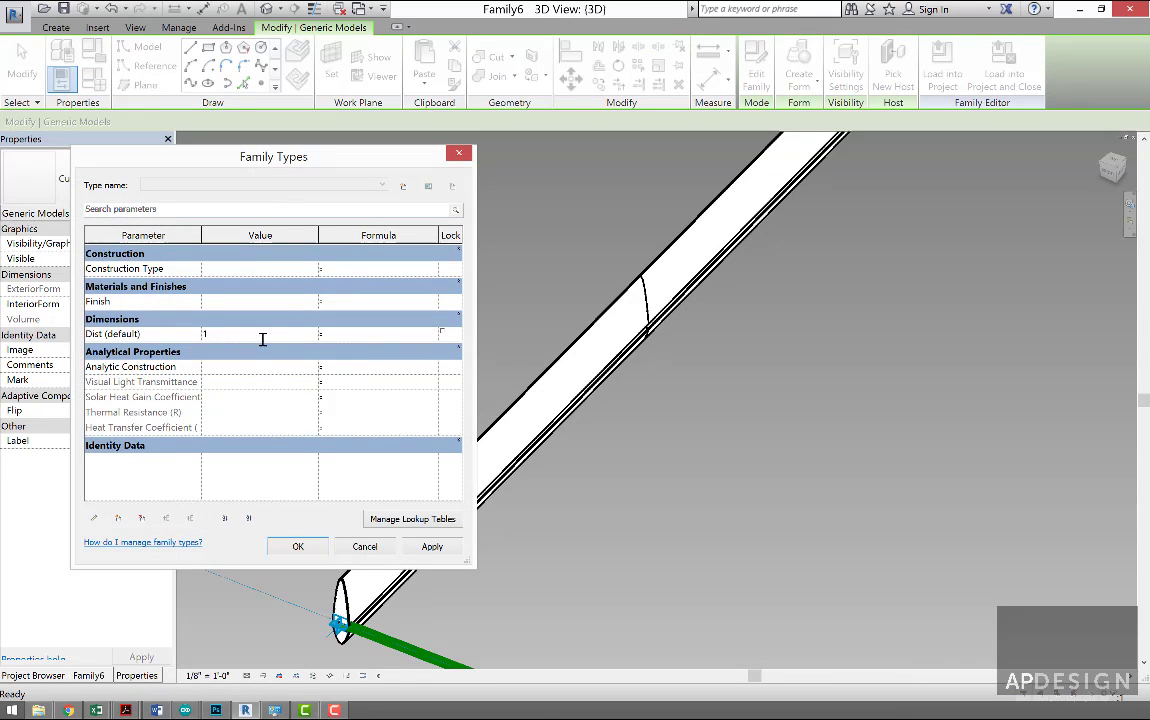
{"action": "left_click", "coordinate": [432, 546]}
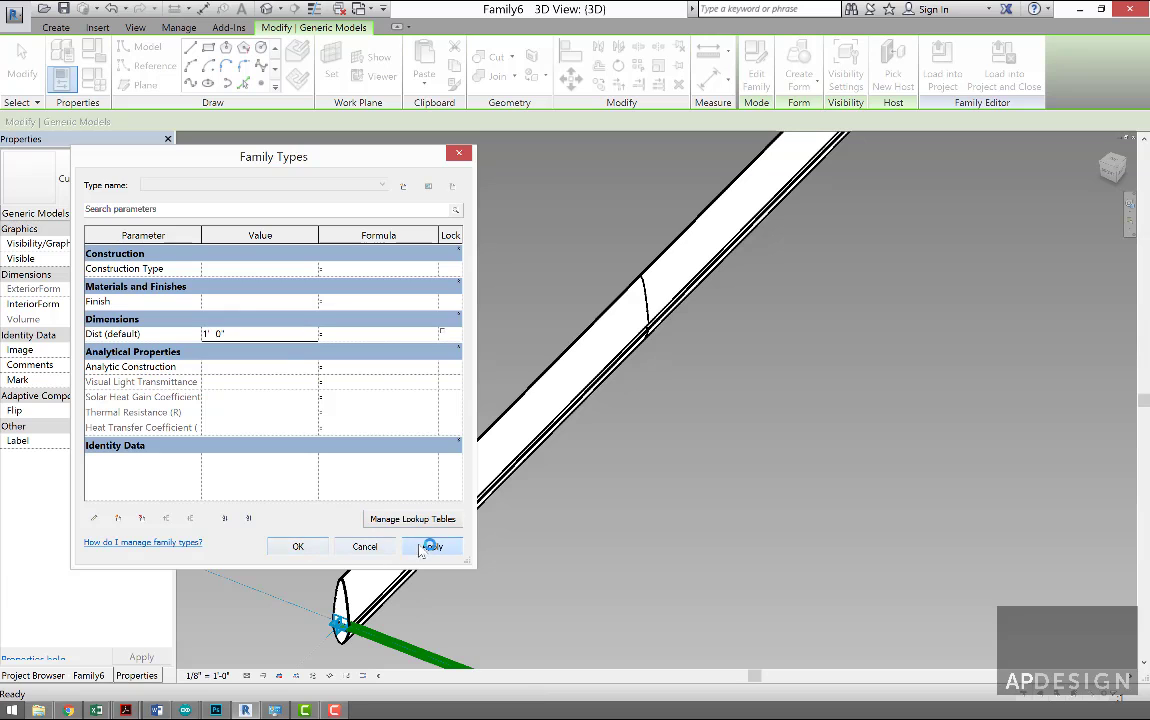
{"action": "left_click", "coordinate": [298, 547]}
- Link the end profile's ExteriorForm to the Dist parameter
{"action": "left_click", "coordinate": [341, 545]}
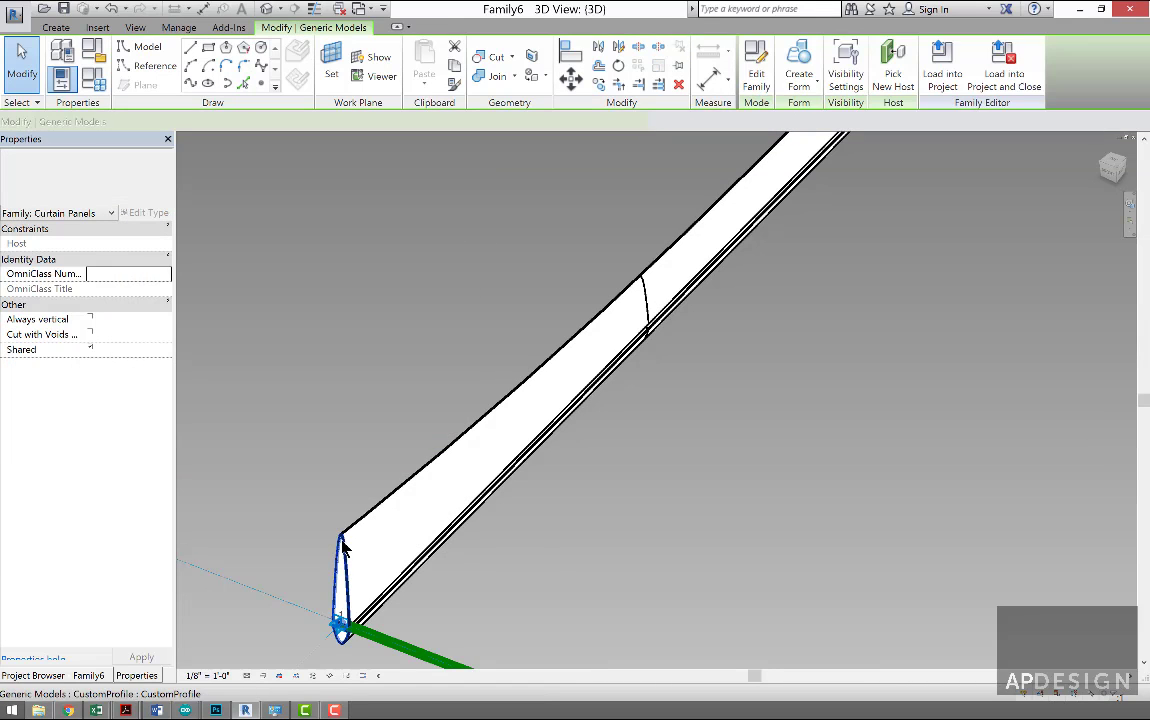
{"action": "left_click", "coordinate": [341, 545]}
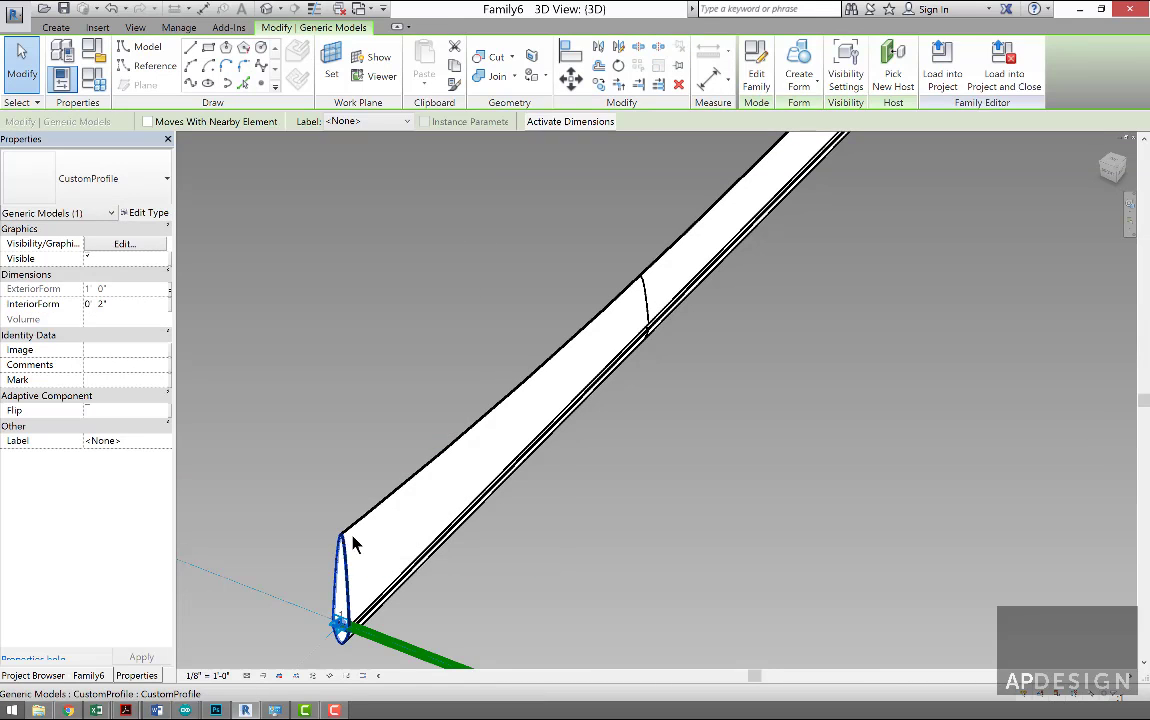
{"action": "left_click", "coordinate": [170, 289]}
{"action": "left_click", "coordinate": [503, 310]}
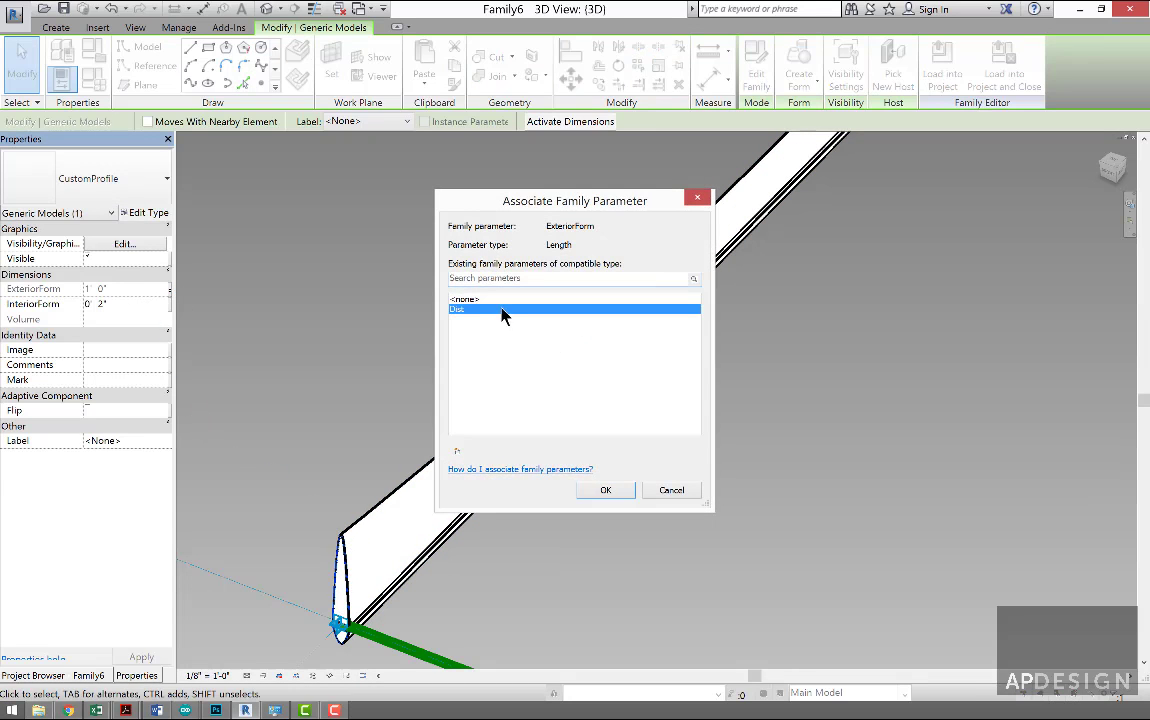
{"action": "left_click", "coordinate": [606, 490]}
{"action": "scroll", "coordinate": [470, 490], "scroll_direction": "down", "scroll_amount": 3}
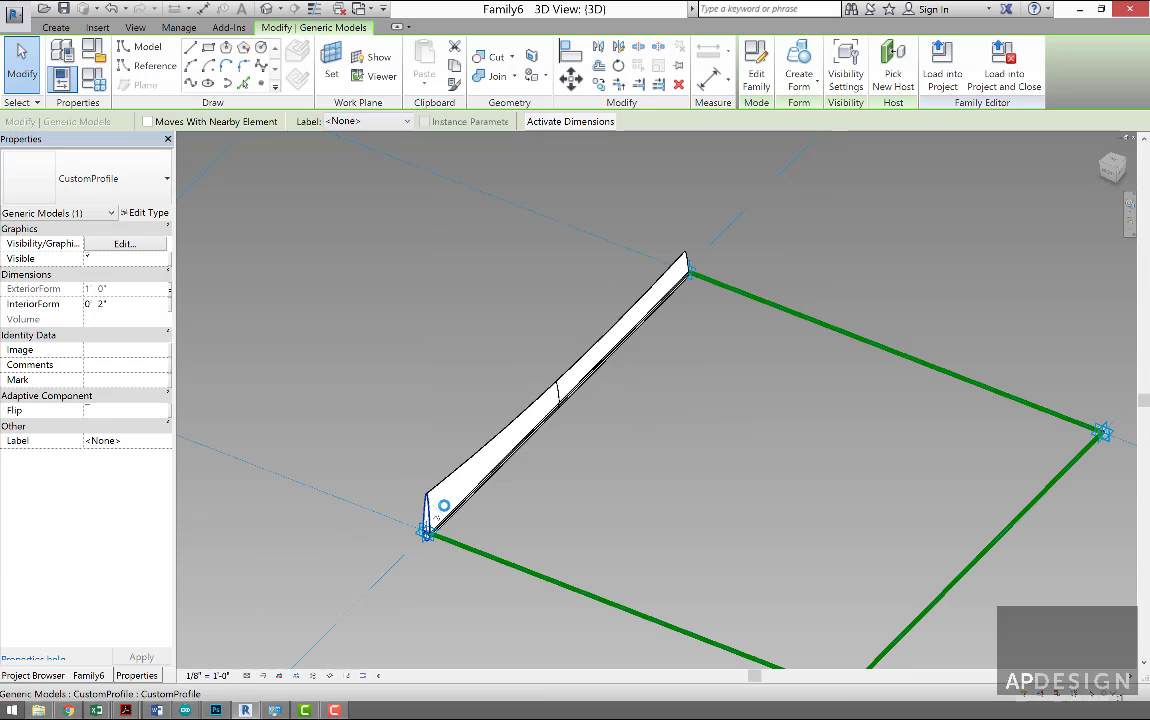
- Set Dist to 2' 0" in Family Types
{"action": "left_click", "coordinate": [98, 80]}
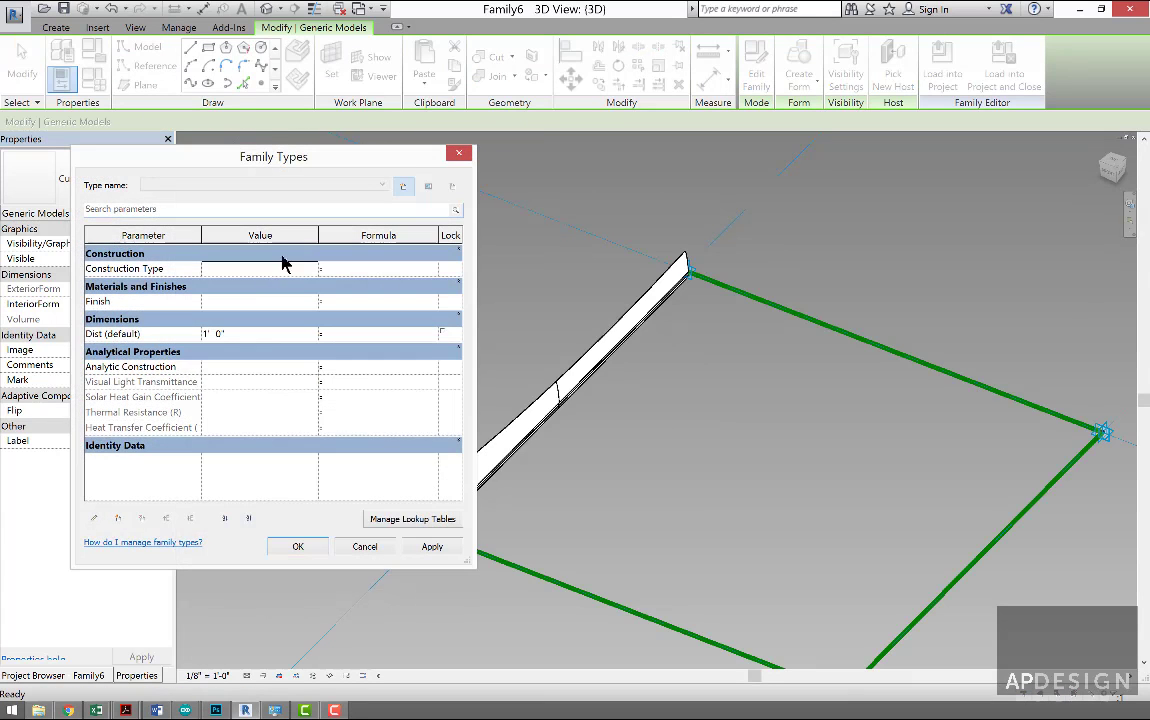
{"action": "left_click", "coordinate": [239, 333]}
{"action": "left_click_drag", "start_coordinate": [239, 333], "coordinate": [188, 342]}
{"action": "type", "text": "2"}
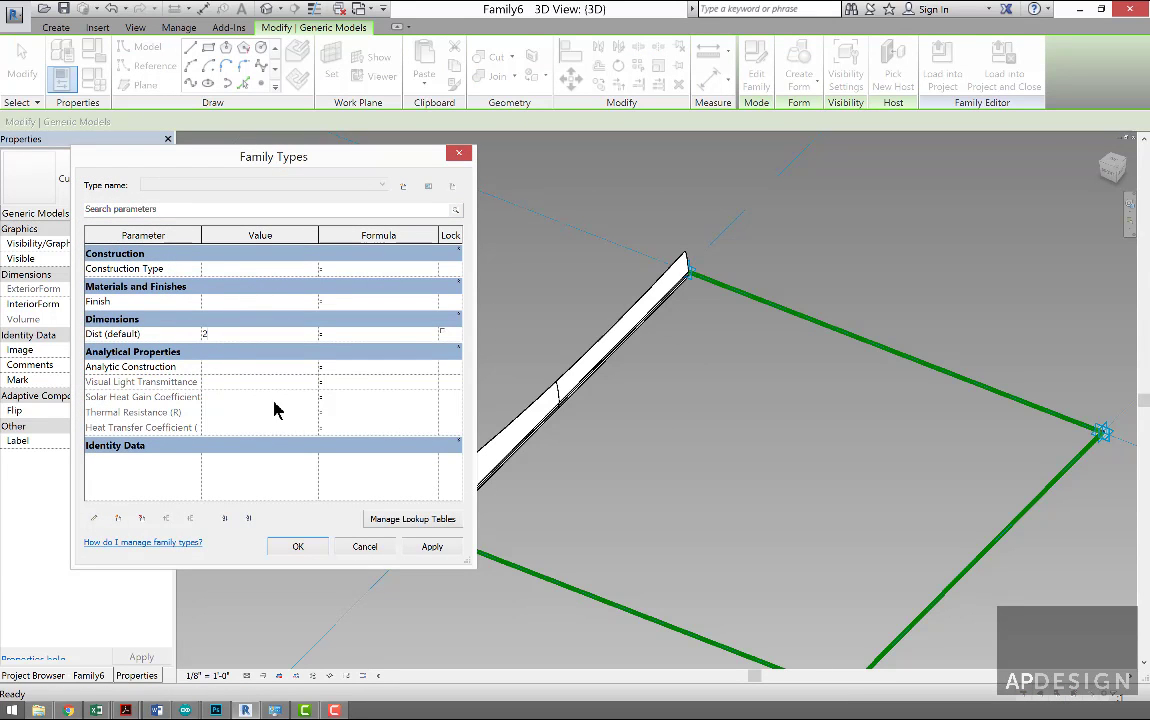
{"action": "left_click", "coordinate": [314, 550]}
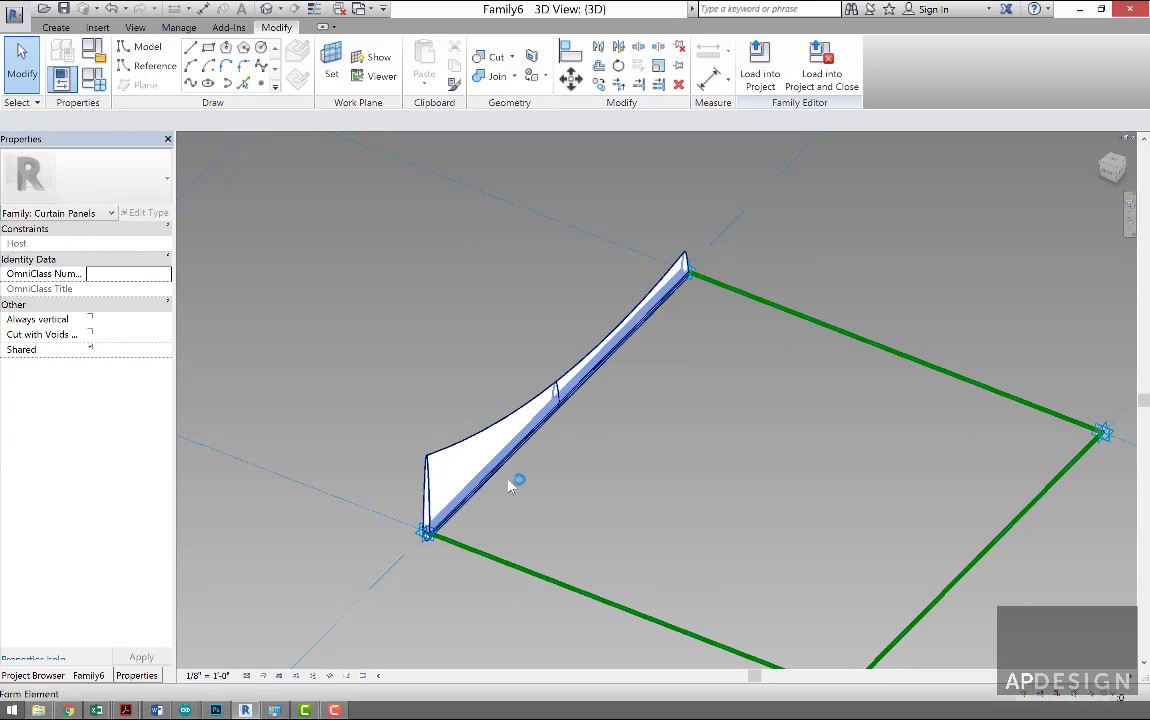
- Link the far end profile's ExteriorForm to Dist so the form flares at both ends
{"action": "left_click", "coordinate": [688, 262]}
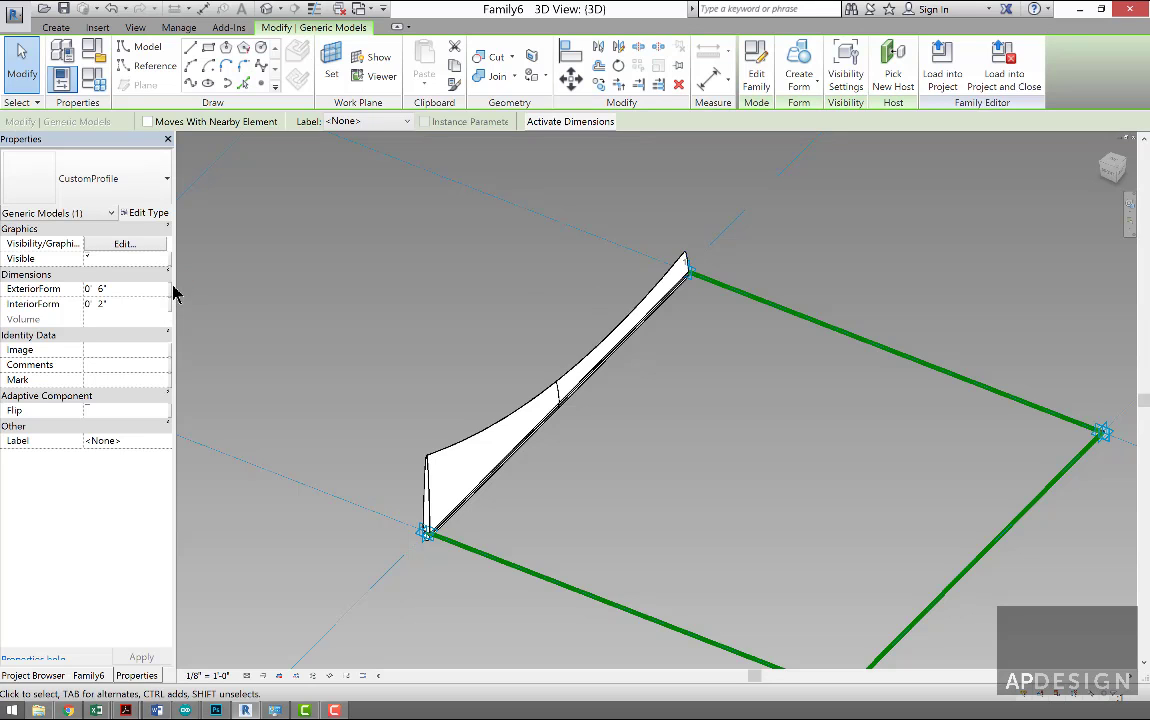
{"action": "left_click", "coordinate": [169, 289]}
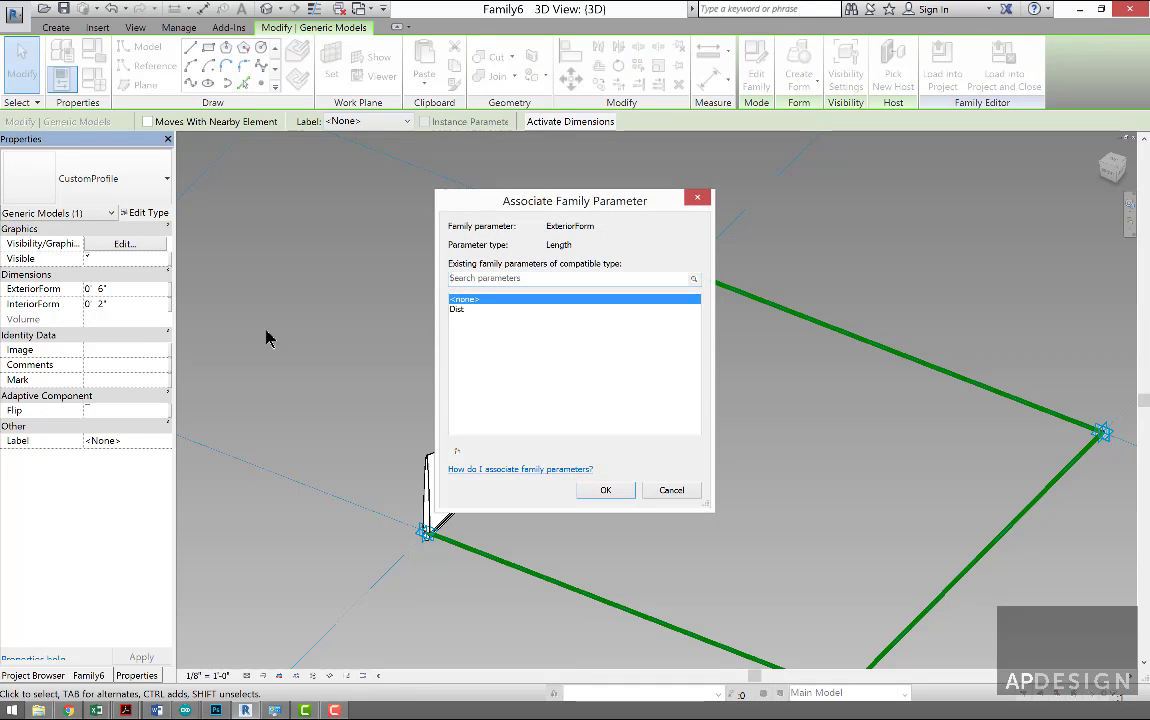
{"action": "left_click", "coordinate": [470, 310]}
{"action": "left_click", "coordinate": [605, 490]}
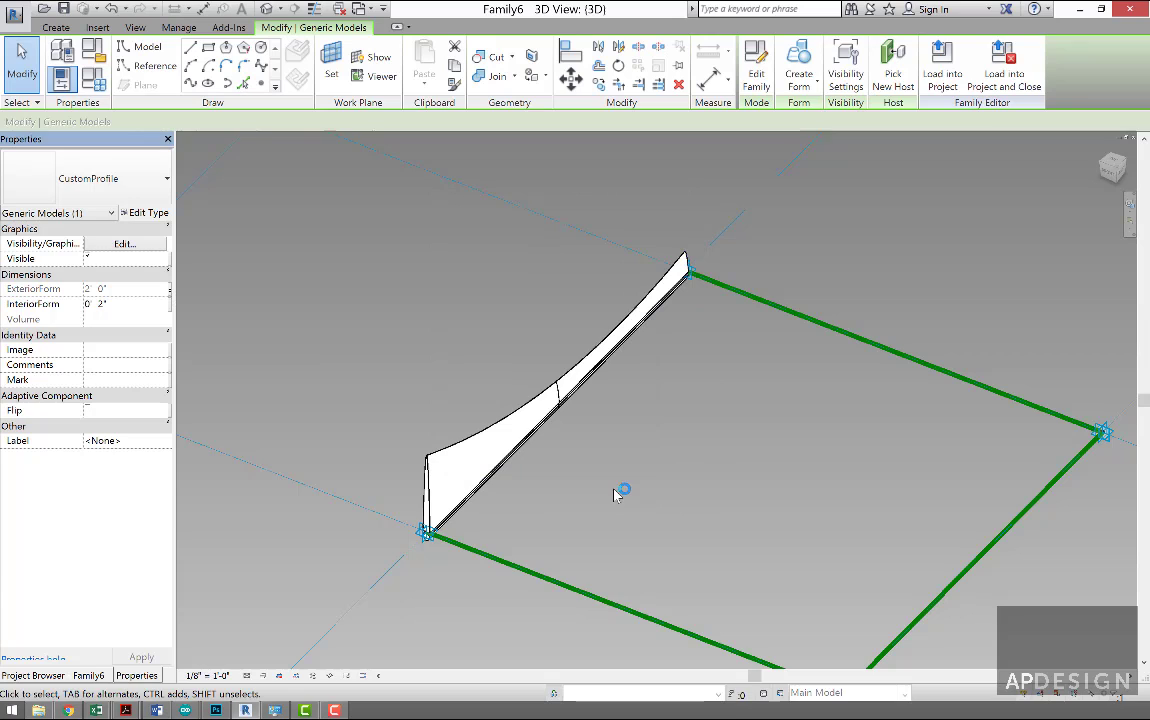
{"action": "left_click", "coordinate": [630, 477]}
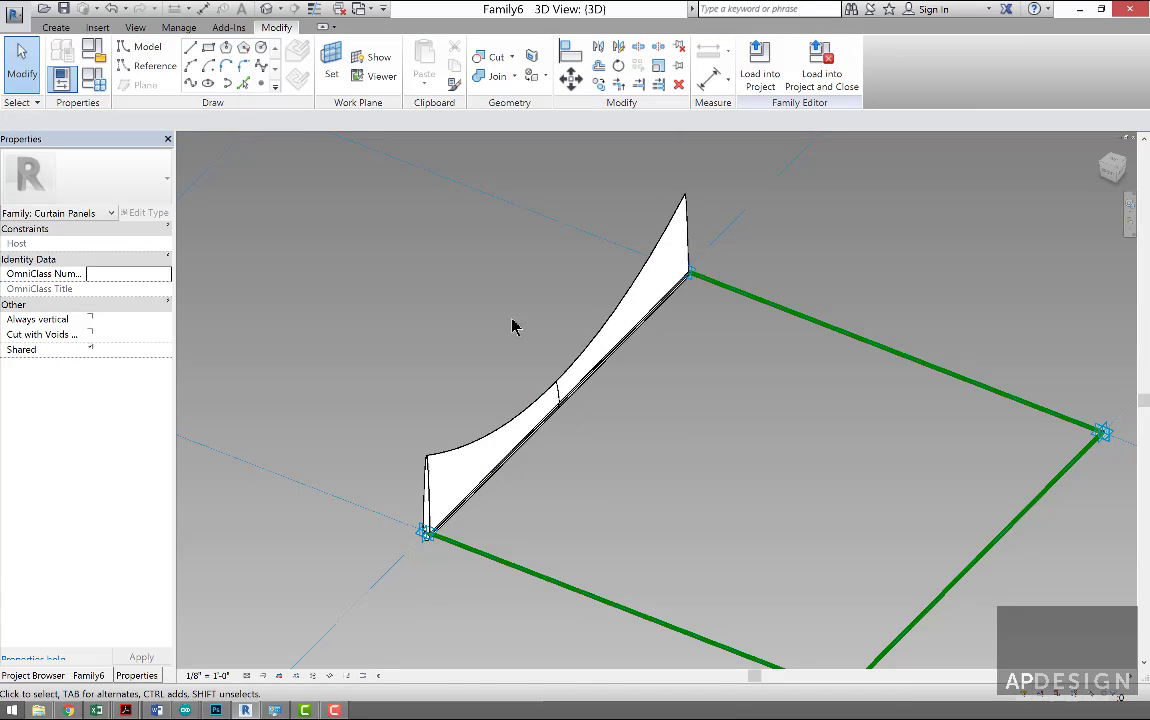
{"action": "scroll", "coordinate": [510, 328], "scroll_direction": "up", "scroll_amount": 2}
{"action": "scroll", "coordinate": [539, 472], "scroll_direction": "up", "scroll_amount": 2}
{"action": "scroll", "coordinate": [548, 468], "scroll_direction": "down", "scroll_amount": 3}
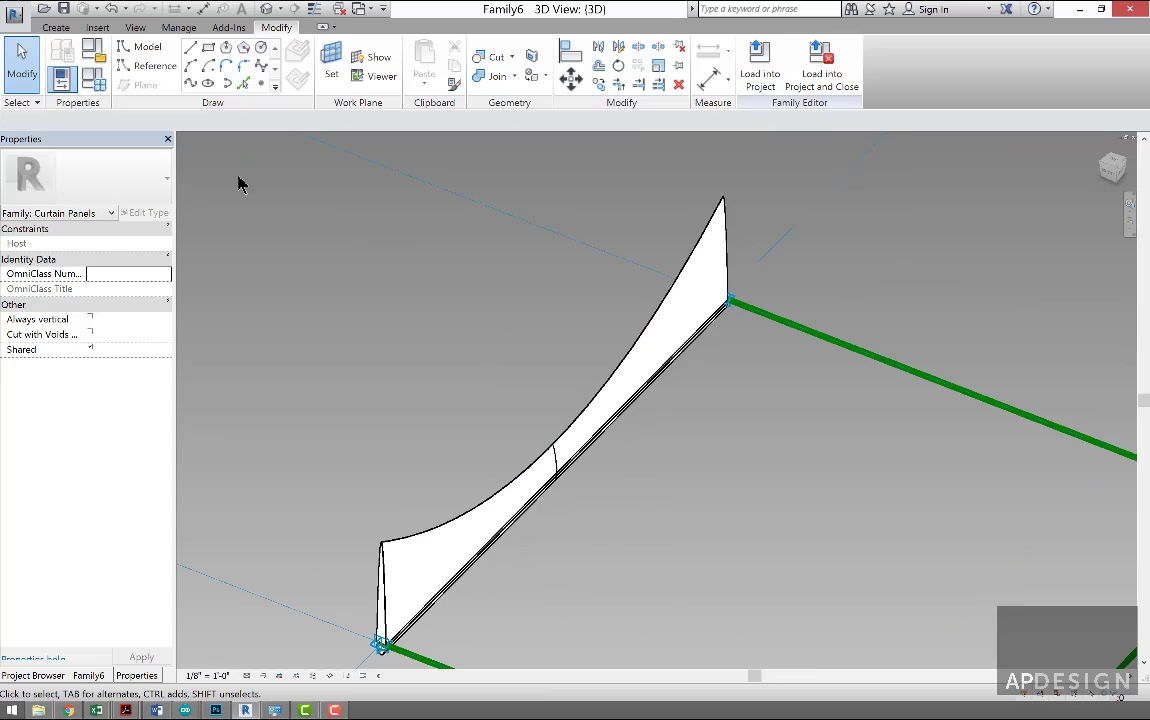
- Link the middle profile's InteriorForm to a new Dist2 family parameter
{"action": "left_click", "coordinate": [568, 435]}
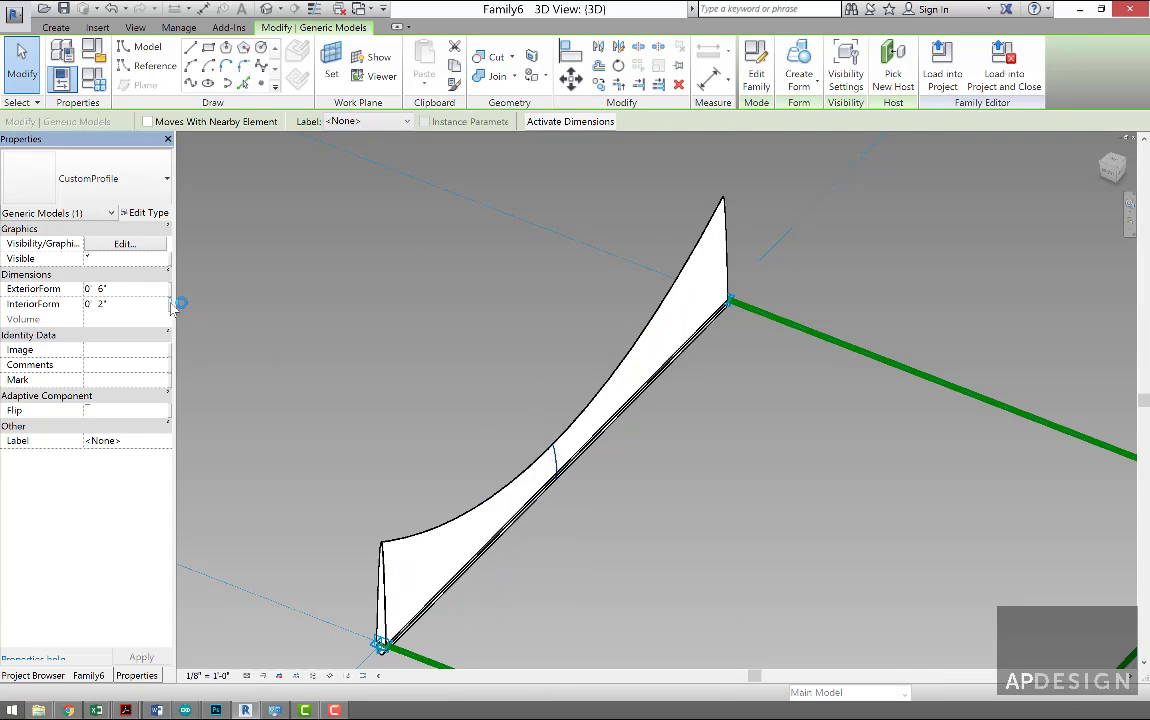
{"action": "left_click", "coordinate": [166, 303]}
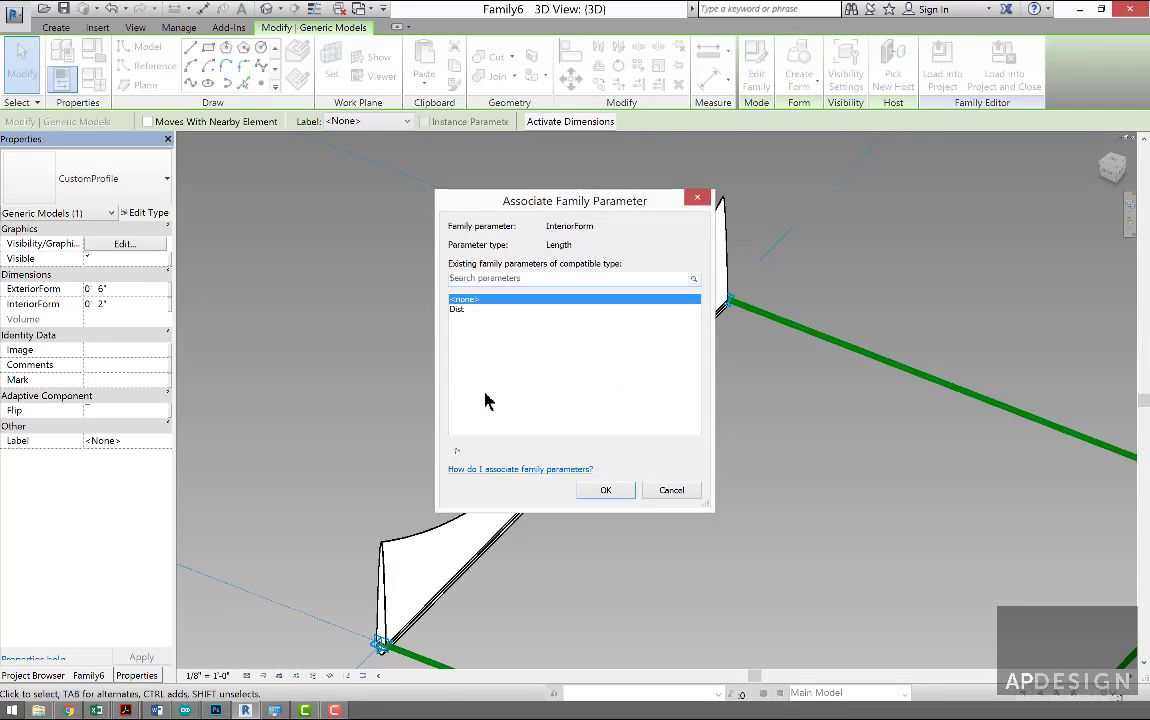
{"action": "left_click", "coordinate": [458, 451]}
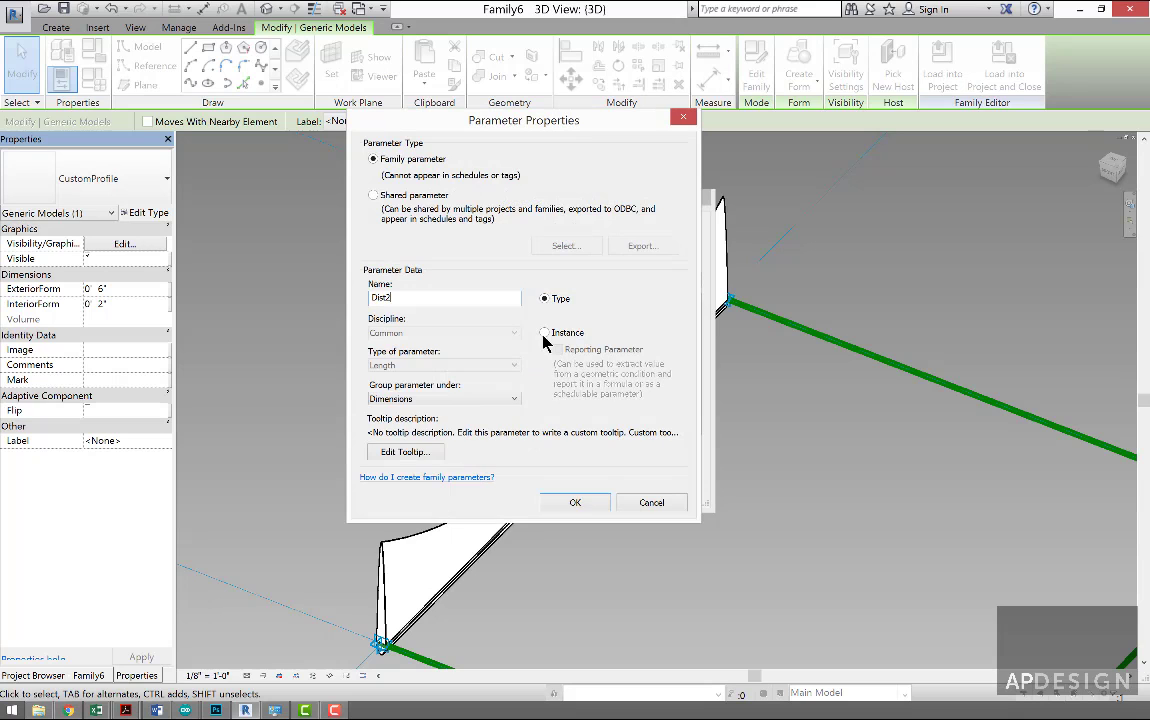
{"action": "left_click", "coordinate": [577, 500]}
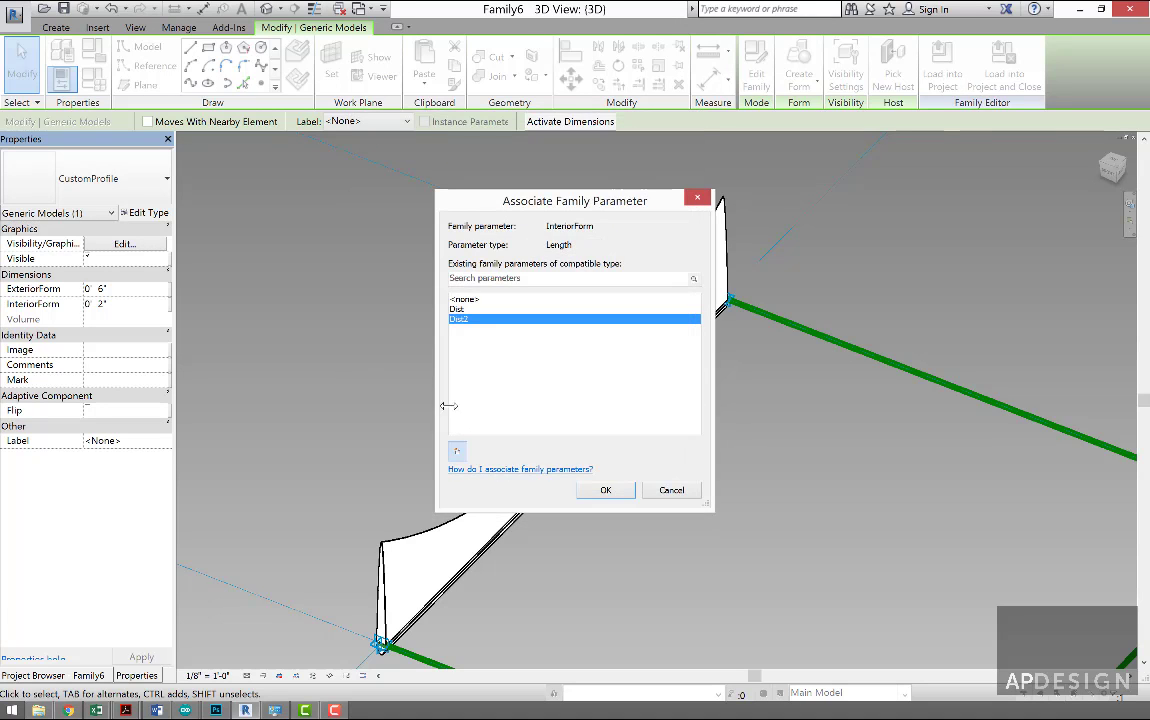
{"action": "left_click", "coordinate": [619, 492]}
{"action": "left_click", "coordinate": [221, 185]}
- Give Dist2 the formula Dist / 2 in Family Types, evaluating to 1' 0"
{"action": "left_click", "coordinate": [96, 79]}
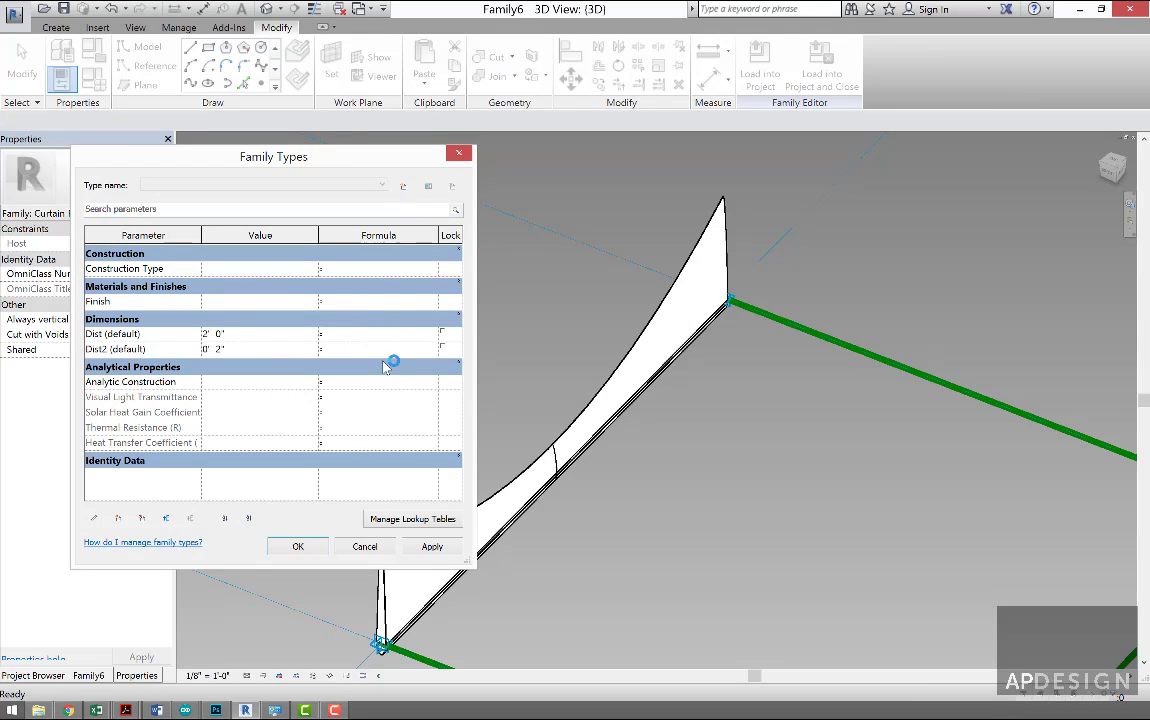
{"action": "type", "text": "Dist / 2"}
{"action": "left_click", "coordinate": [430, 547]}
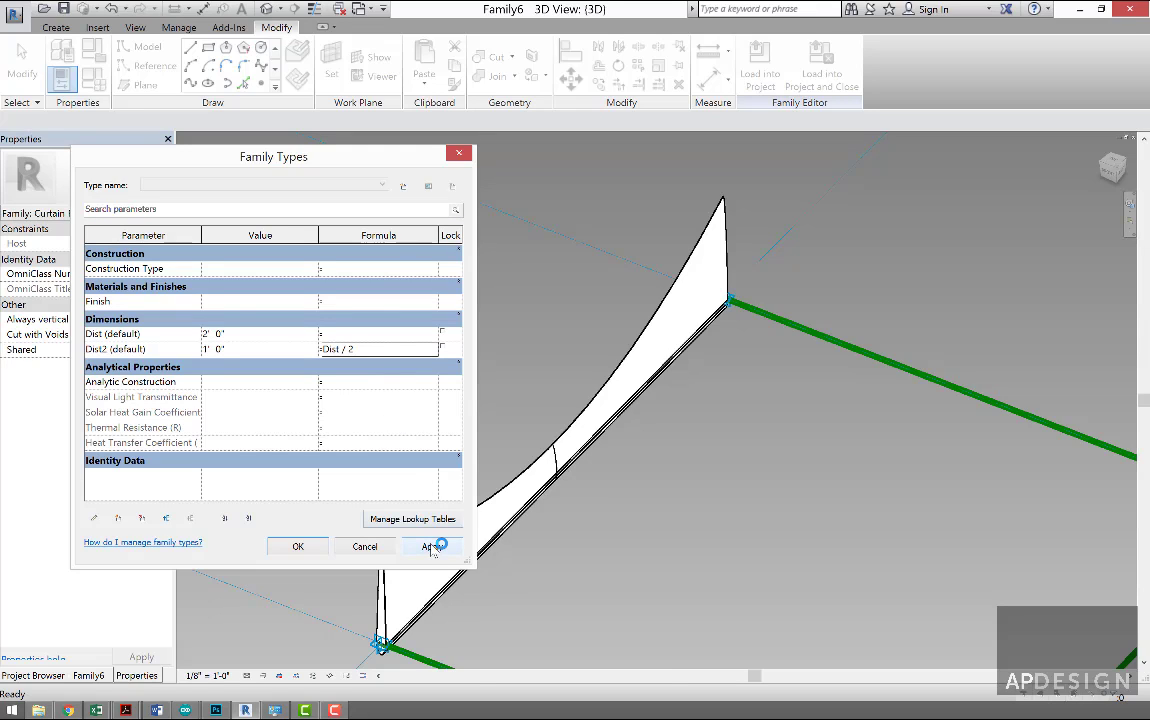
{"action": "left_click", "coordinate": [299, 547]}
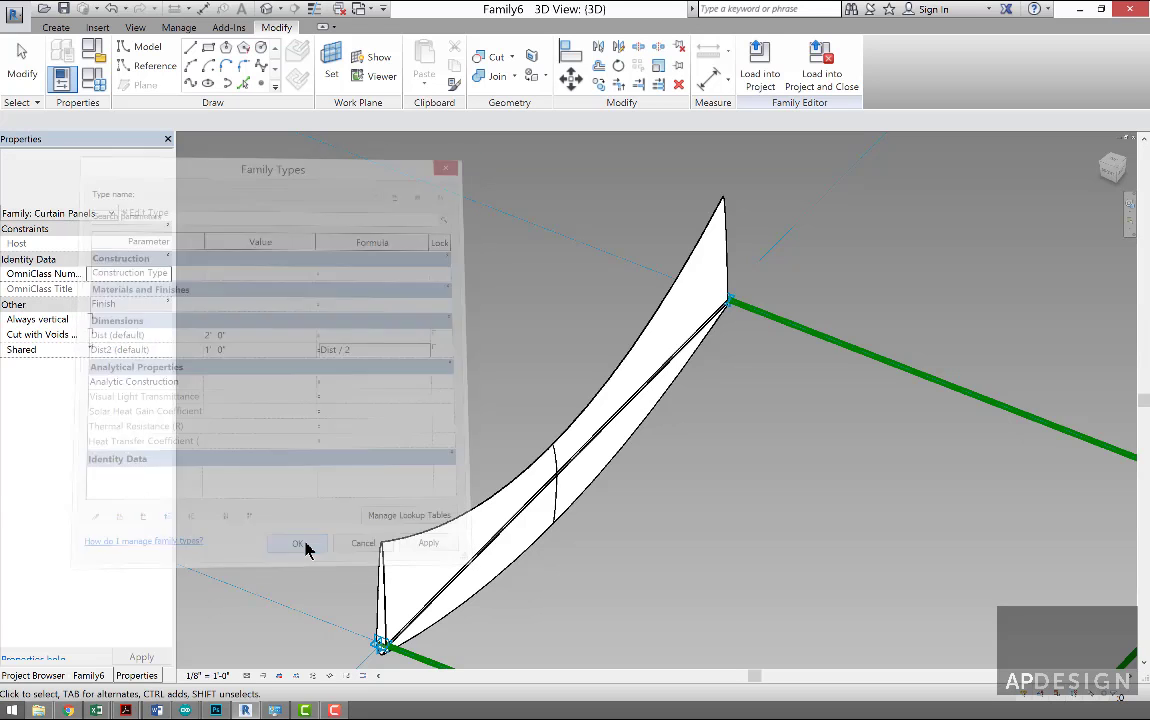
- Set the middle profile's InteriorForm association to <none>, unlinking it from Dist2
{"action": "left_click", "coordinate": [553, 495]}
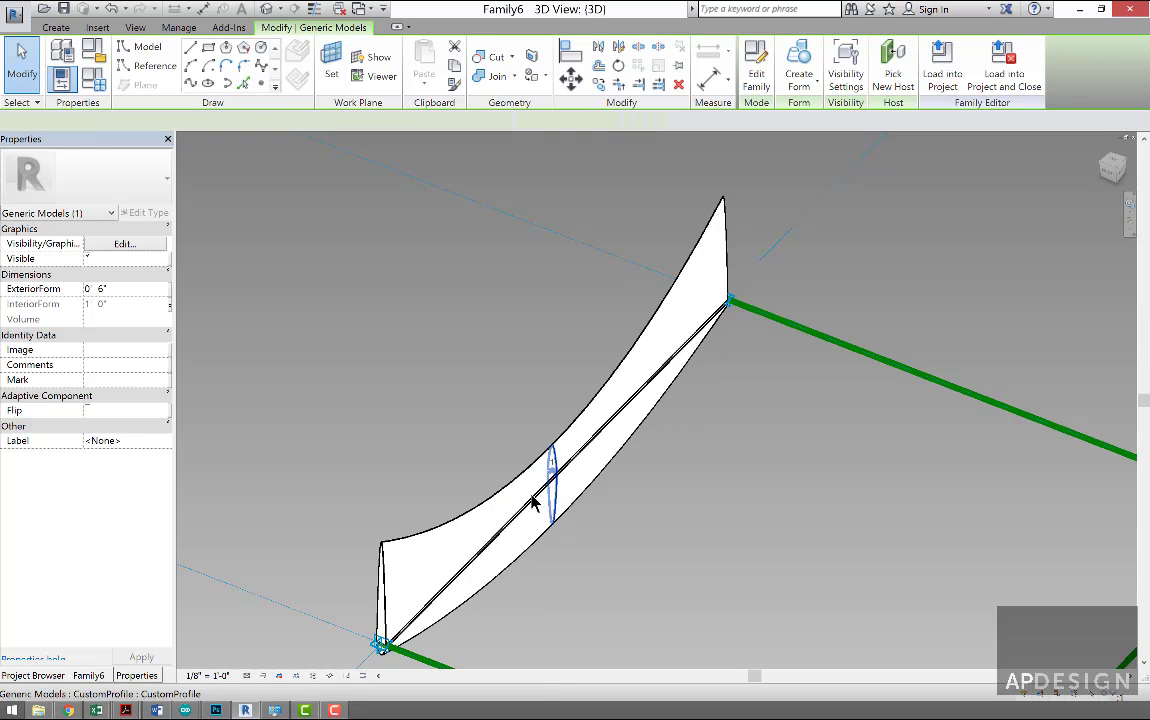
{"action": "left_click", "coordinate": [168, 305]}
{"action": "left_click", "coordinate": [498, 301]}
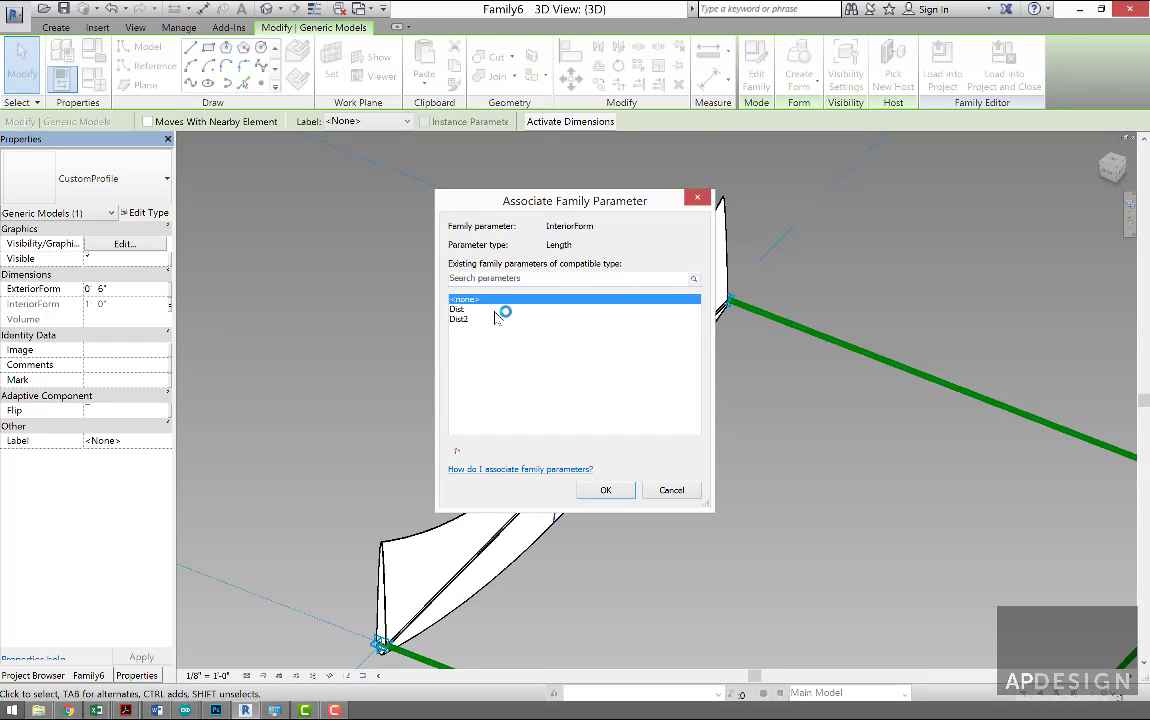
{"action": "left_click", "coordinate": [605, 489]}
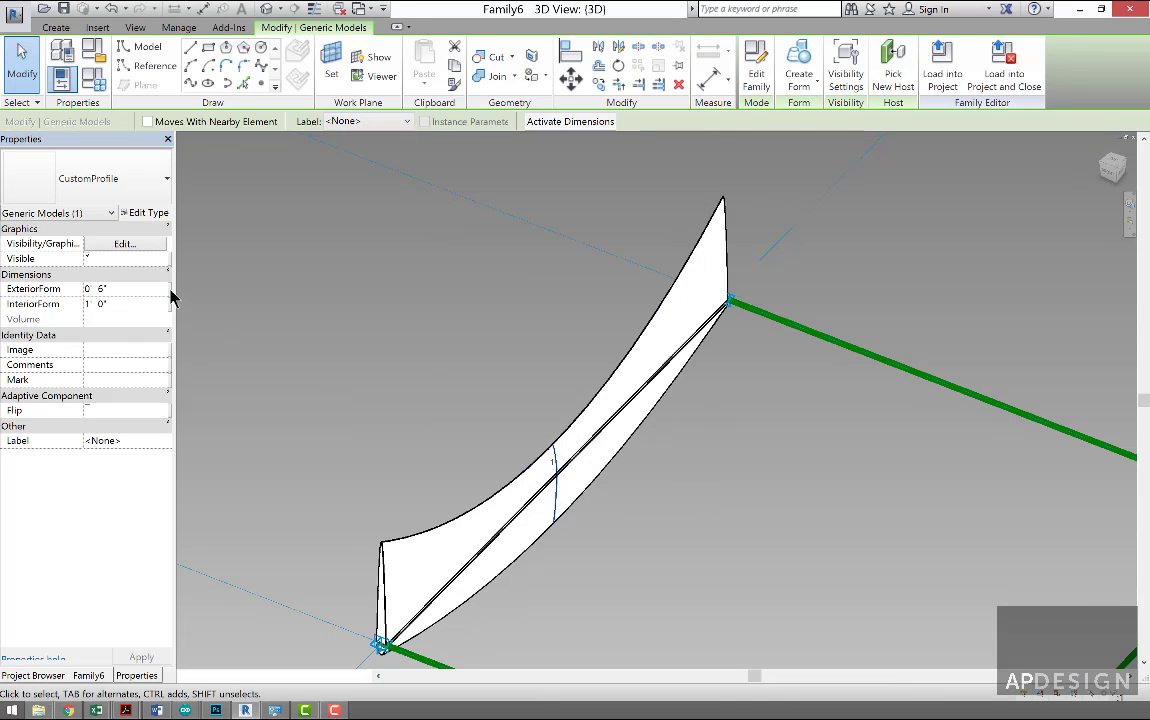
- Link the middle profile's ExteriorForm to Dist2 and begin editing its InteriorForm value
{"action": "left_click", "coordinate": [168, 289]}
{"action": "left_click", "coordinate": [476, 320]}
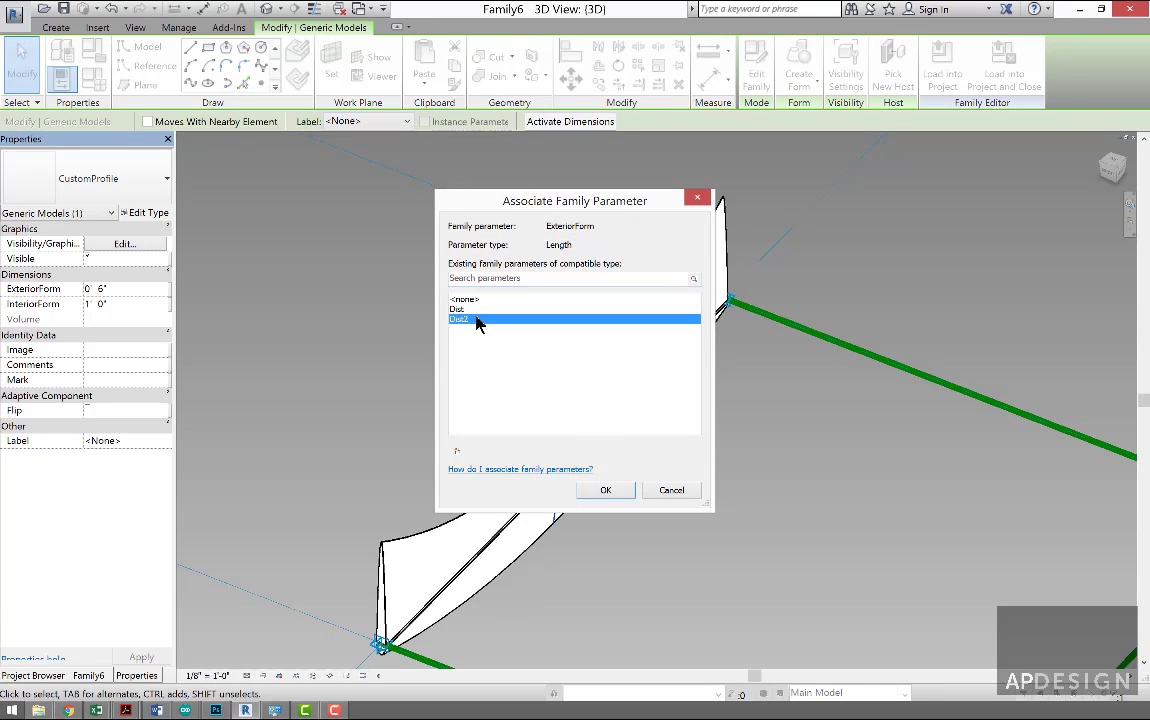
{"action": "left_click", "coordinate": [607, 490]}
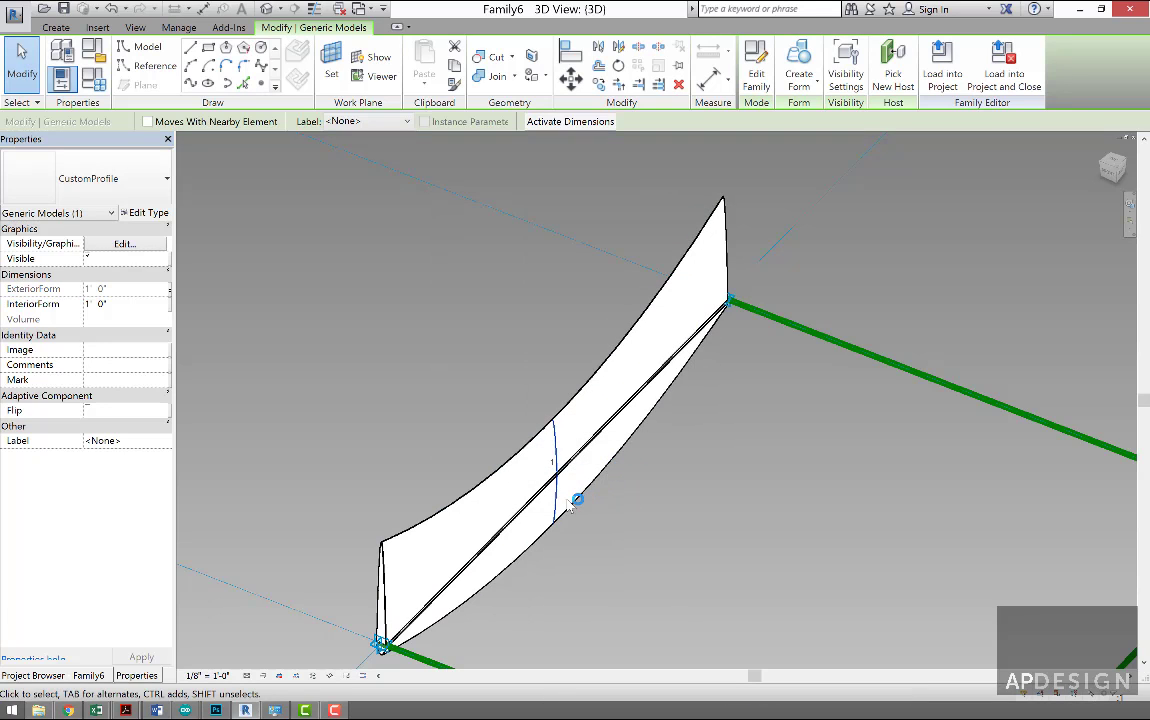
{"action": "key", "text": "Escape"}
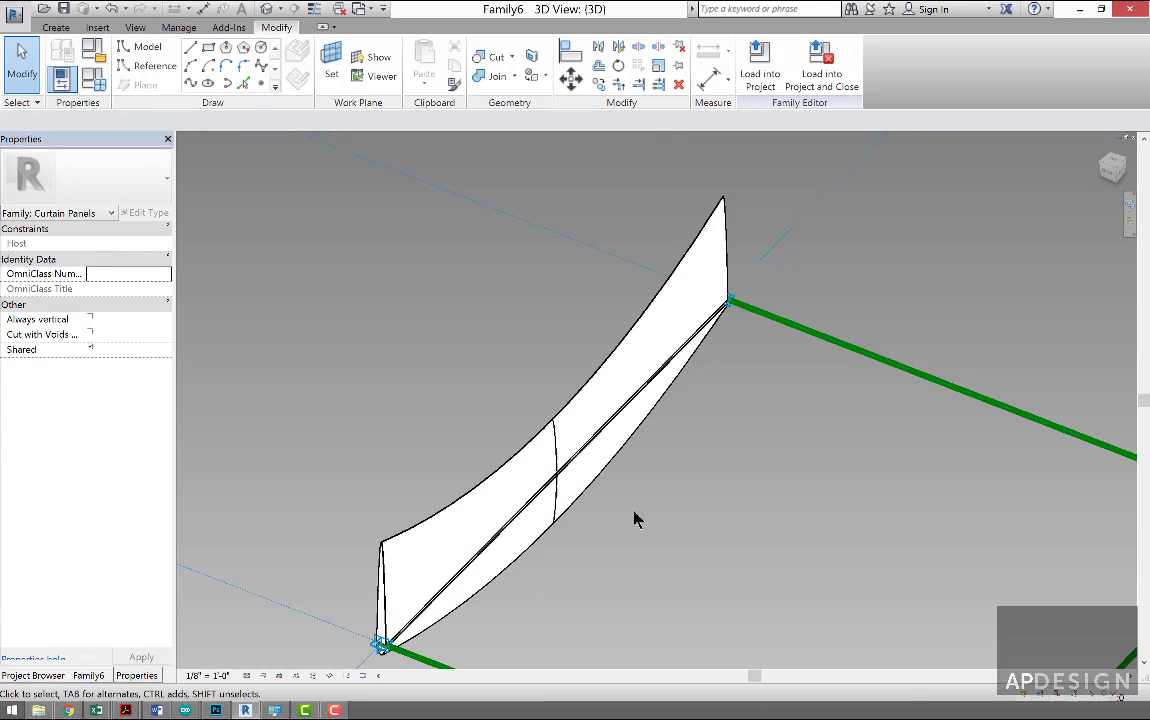
{"action": "left_click", "coordinate": [562, 468]}
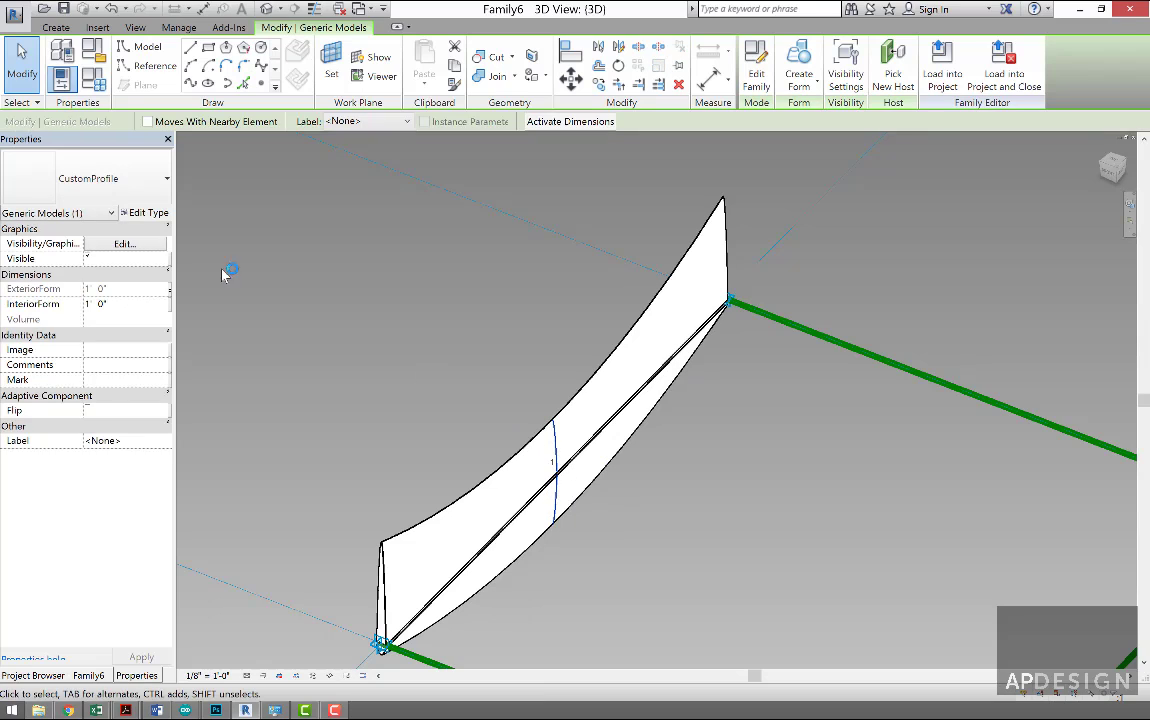
{"action": "left_click", "coordinate": [138, 304]}
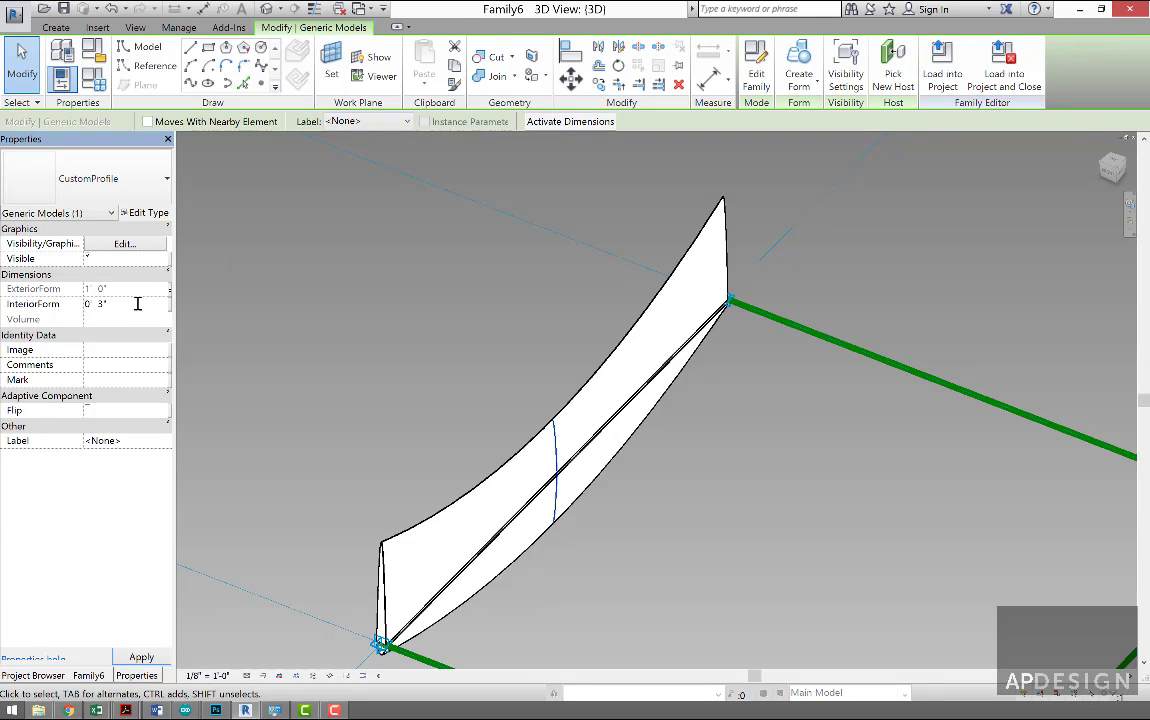
- Orbit to inspect the curved blade, select the vertical grid line, and list open views
{"action": "left_click", "coordinate": [662, 495]}
{"action": "scroll", "coordinate": [650, 497], "scroll_direction": "down", "scroll_amount": 3}
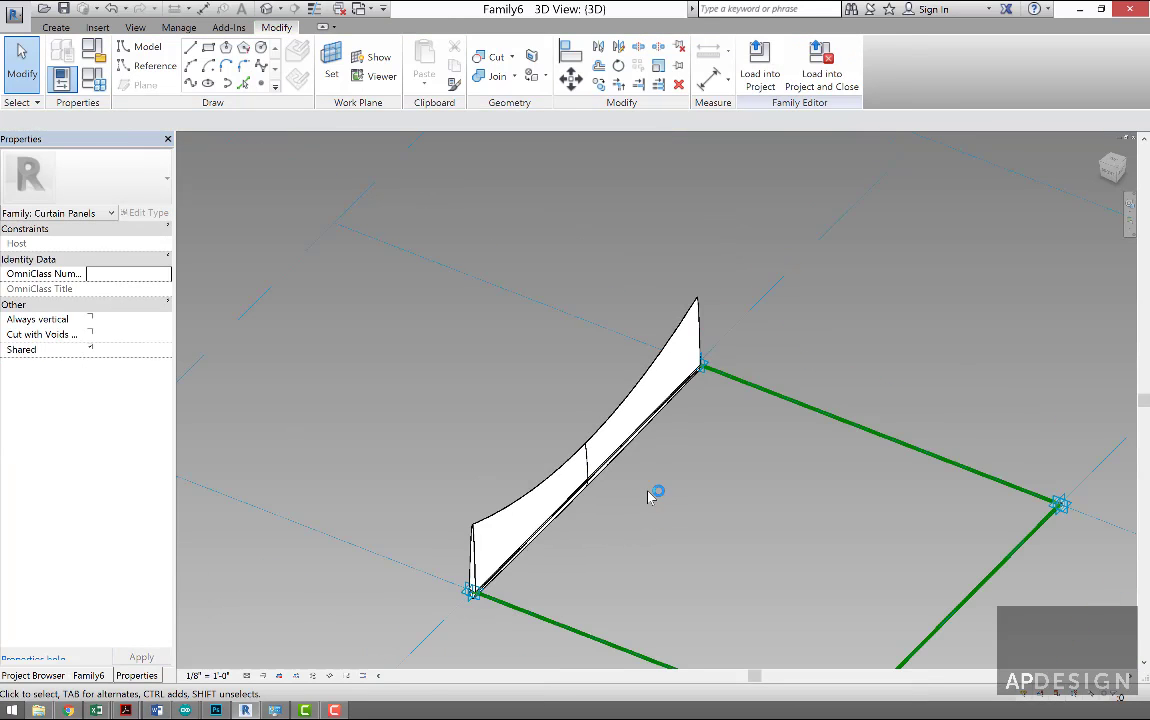
{"action": "middle_click_drag", "start_coordinate": [666, 518], "coordinate": [639, 531], "text": "shift"}
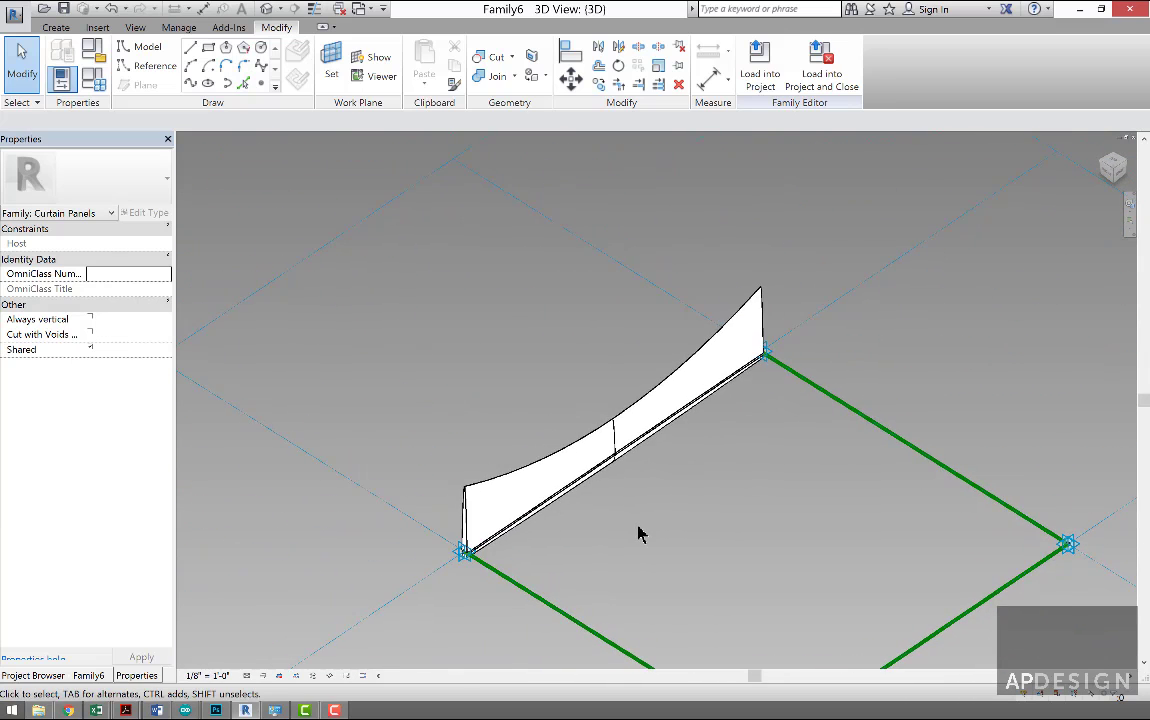
{"action": "scroll", "coordinate": [640, 531], "scroll_direction": "up", "scroll_amount": 2}
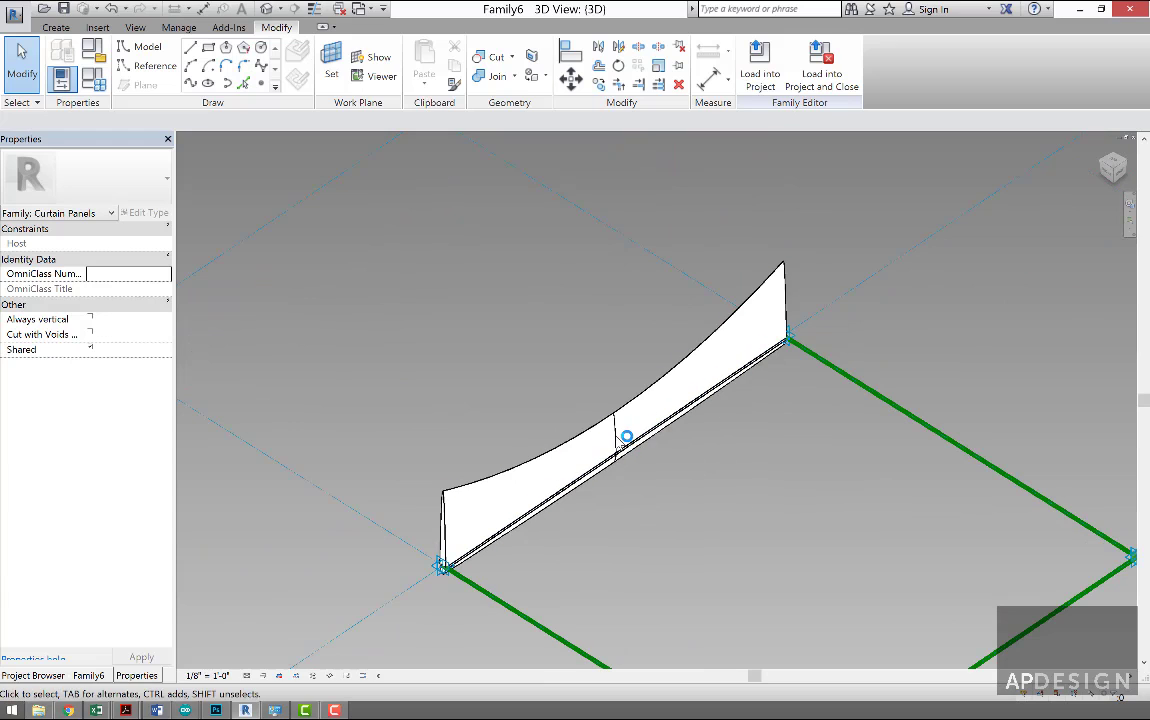
{"action": "left_click_drag", "start_coordinate": [601, 404], "coordinate": [630, 492]}
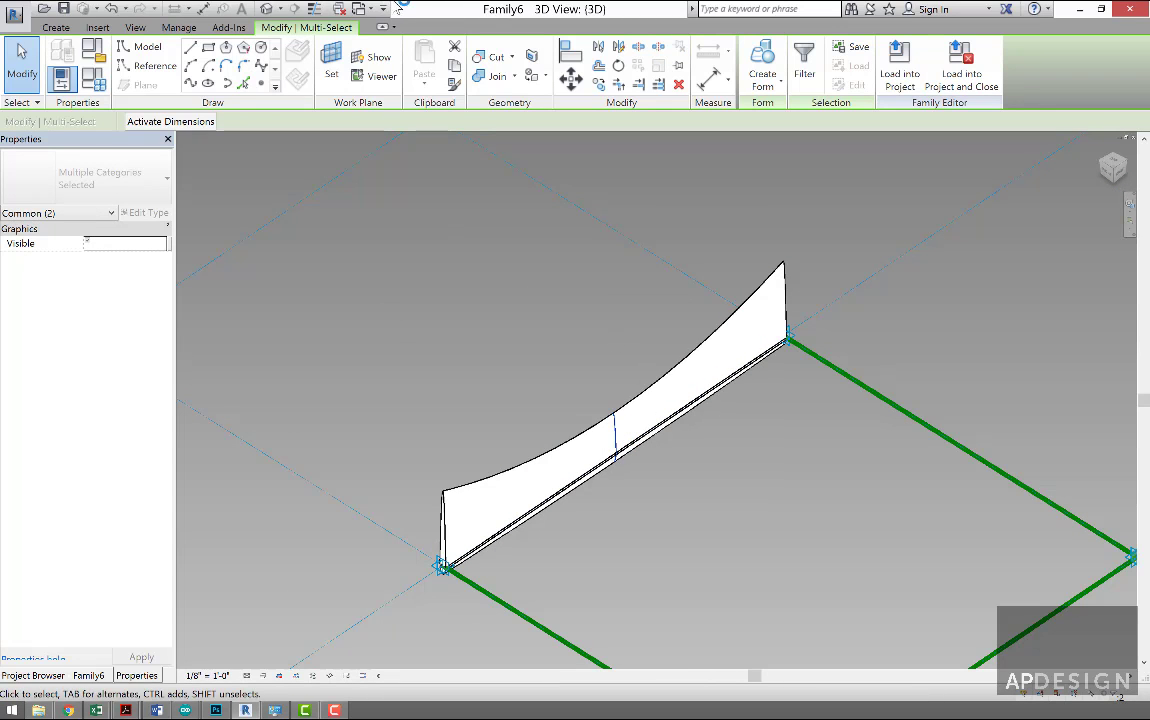
{"action": "left_click", "coordinate": [375, 11]}
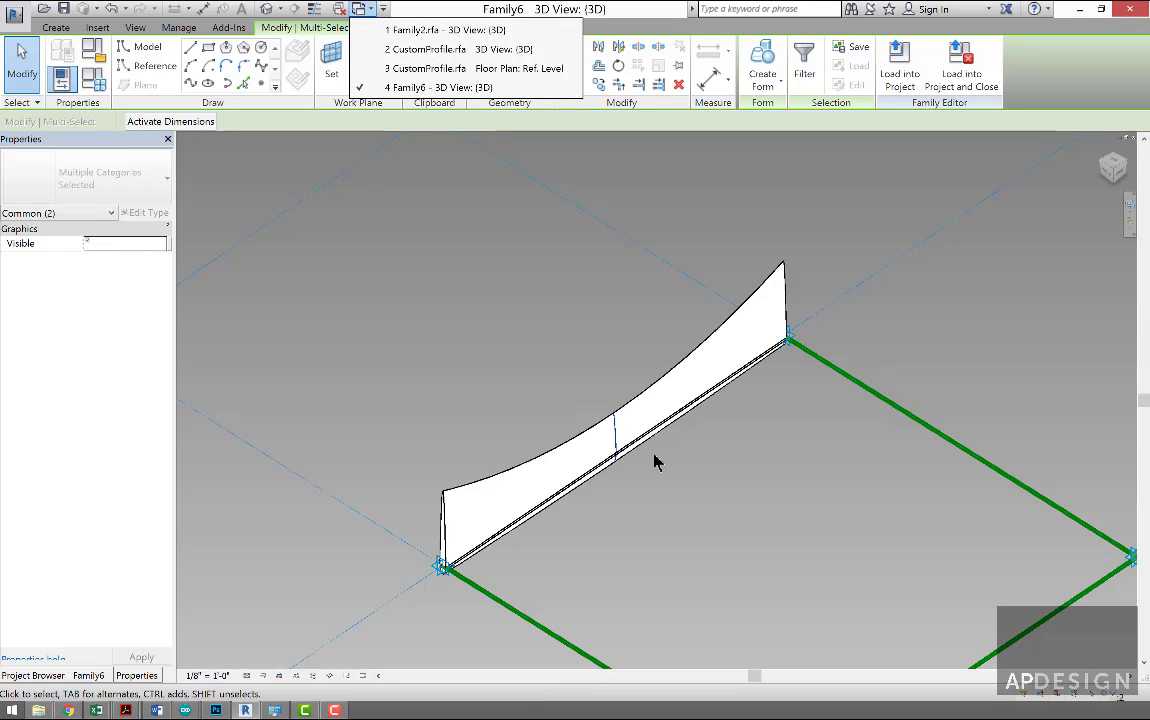
- Switch to the CustomProfile family and open its Ref. Level floor plan
{"action": "left_click", "coordinate": [428, 49]}
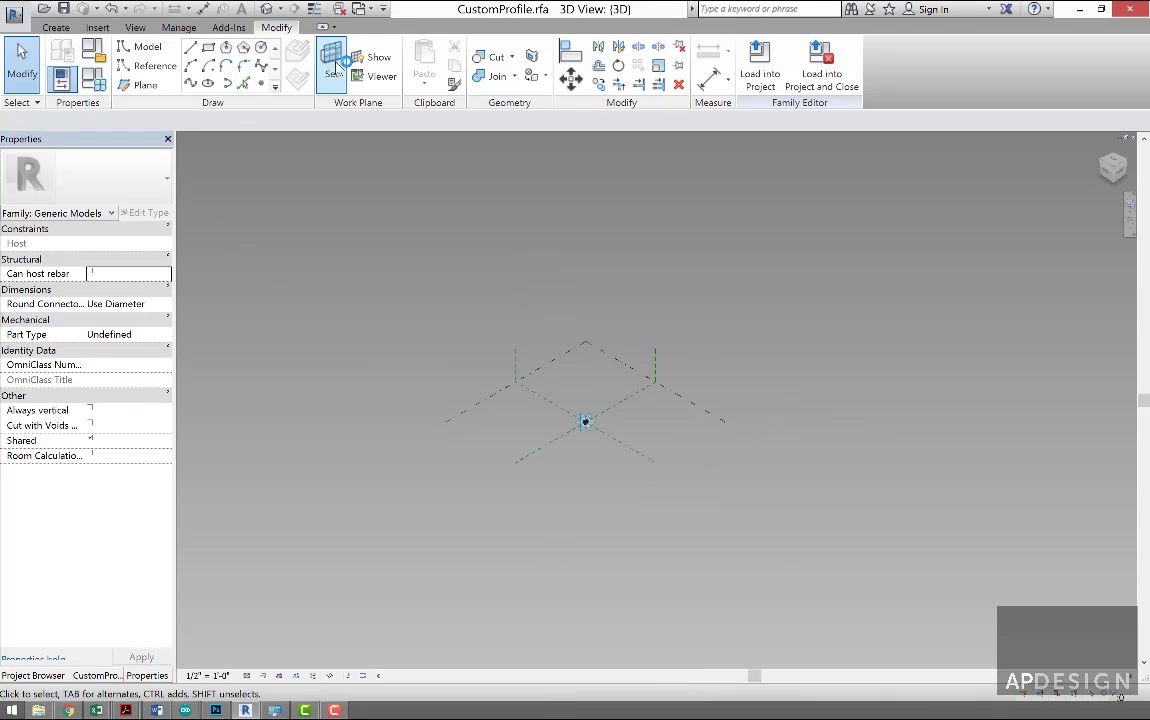
{"action": "left_click", "coordinate": [93, 676]}
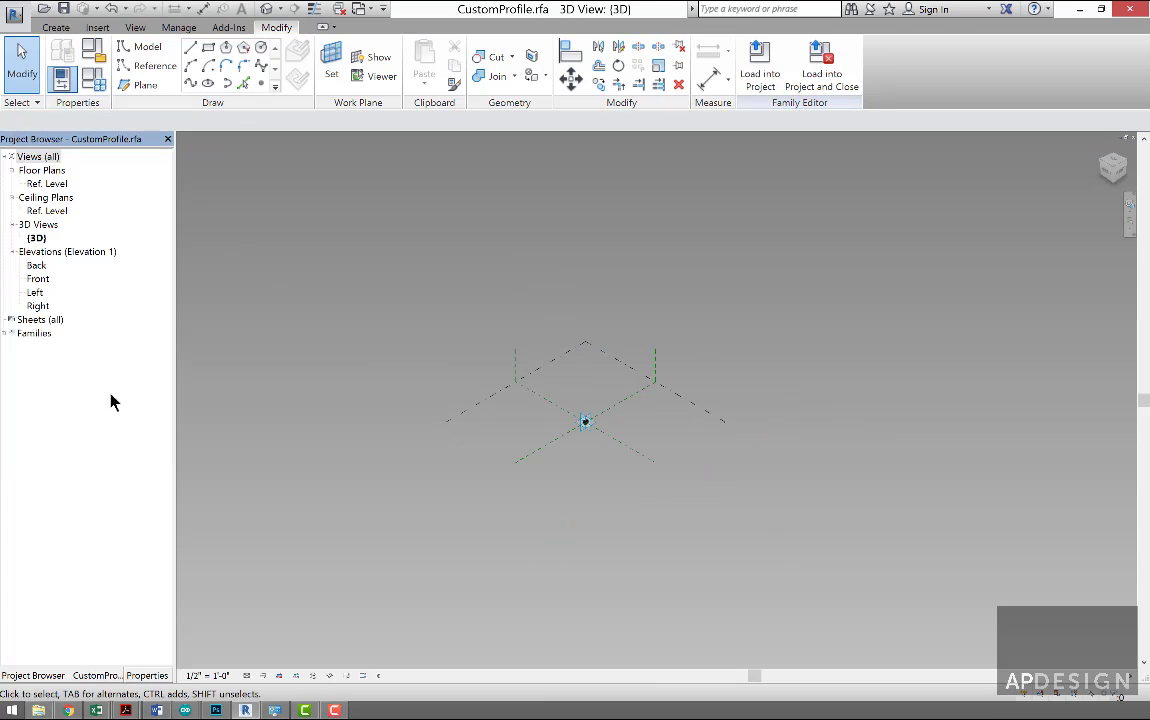
{"action": "double_click", "coordinate": [50, 185]}
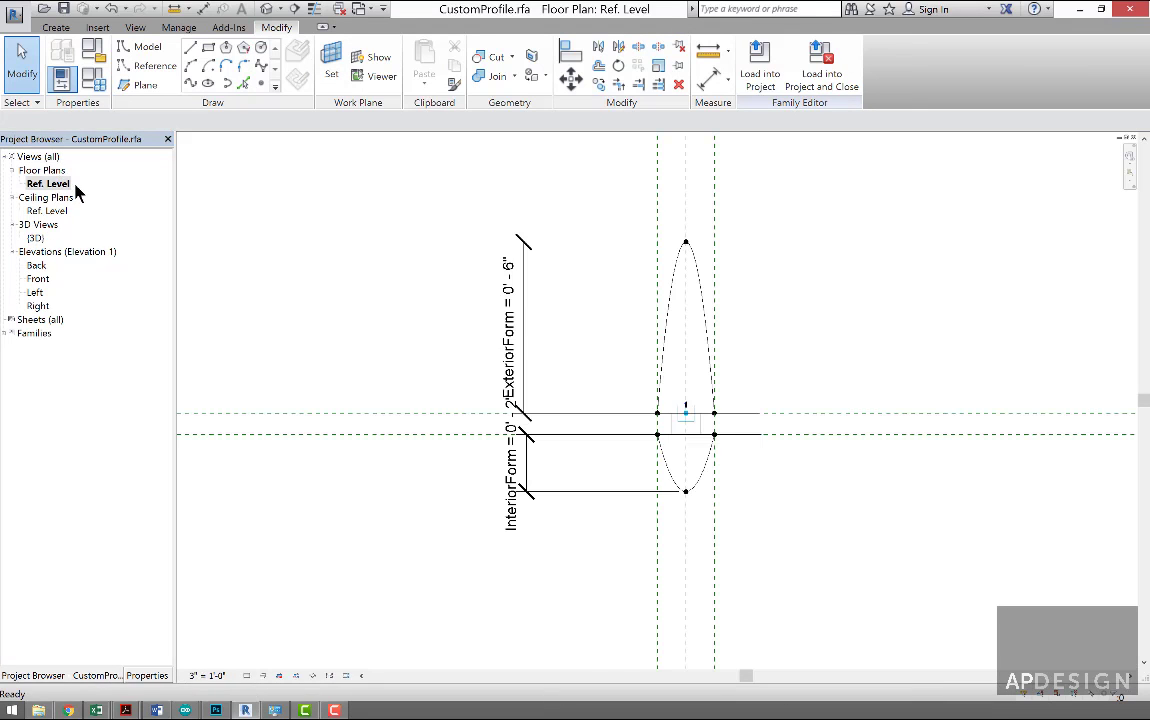
{"action": "left_click", "coordinate": [576, 495]}
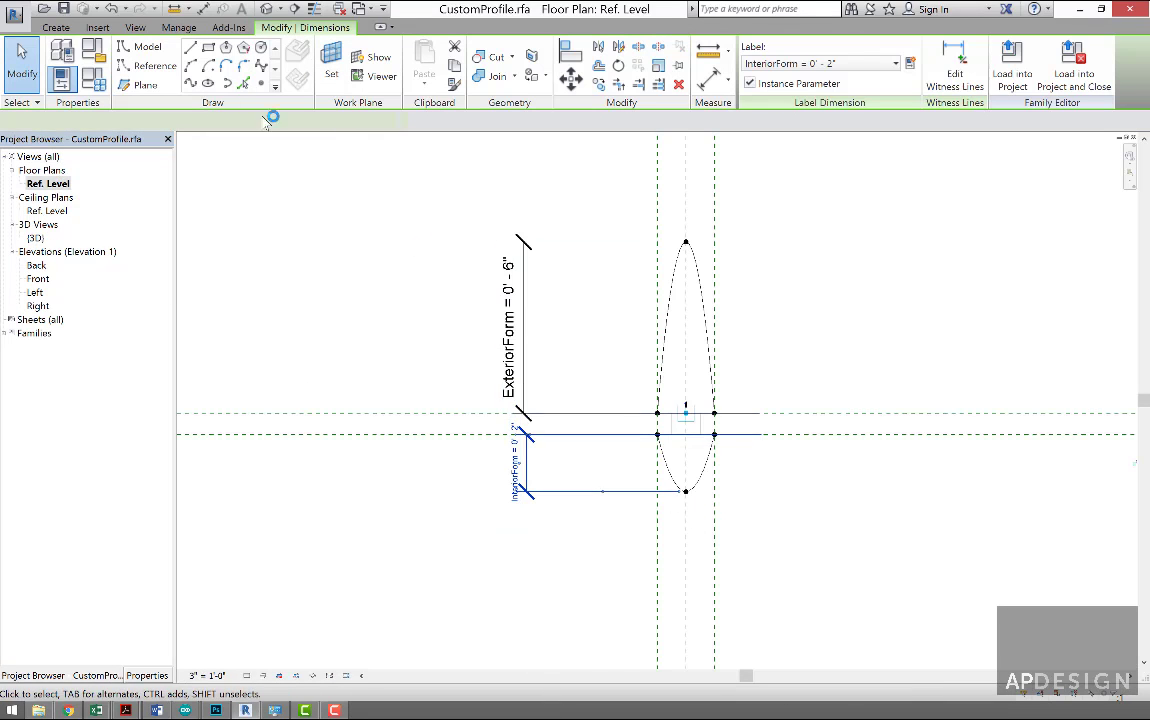
- Change InteriorForm from an instance to a type parameter in Family Types
{"action": "left_click", "coordinate": [95, 80]}
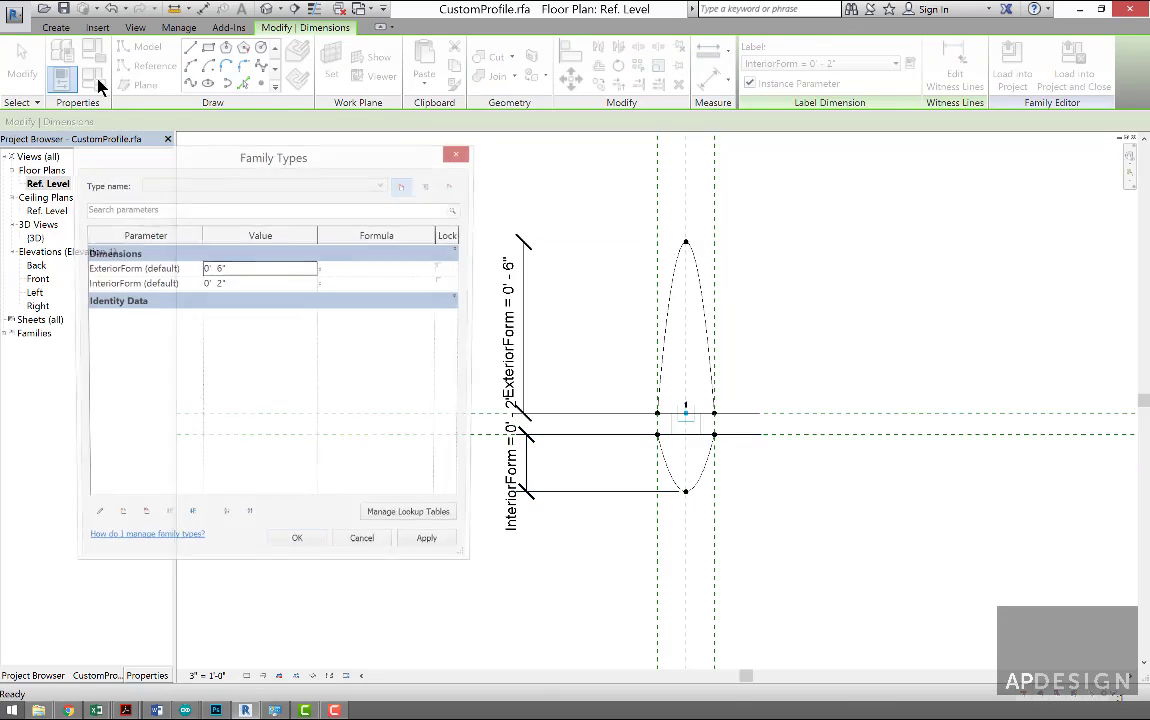
{"action": "left_click", "coordinate": [178, 285]}
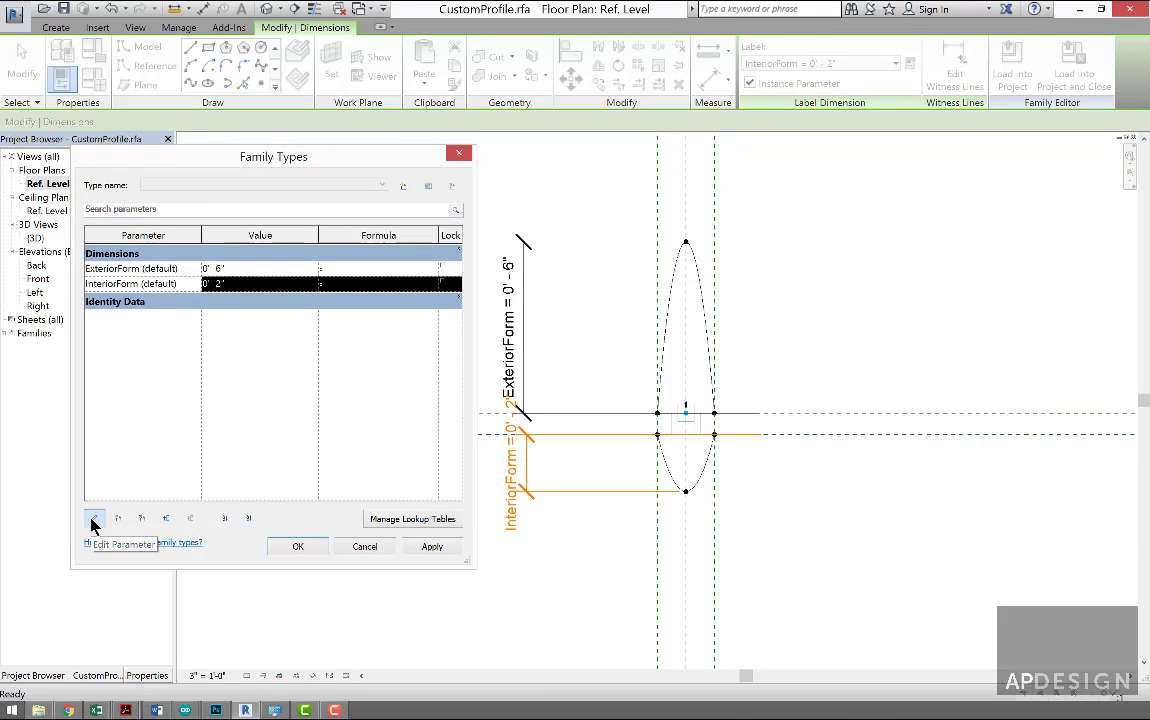
{"action": "left_click_drag", "start_coordinate": [127, 283], "coordinate": [134, 326]}
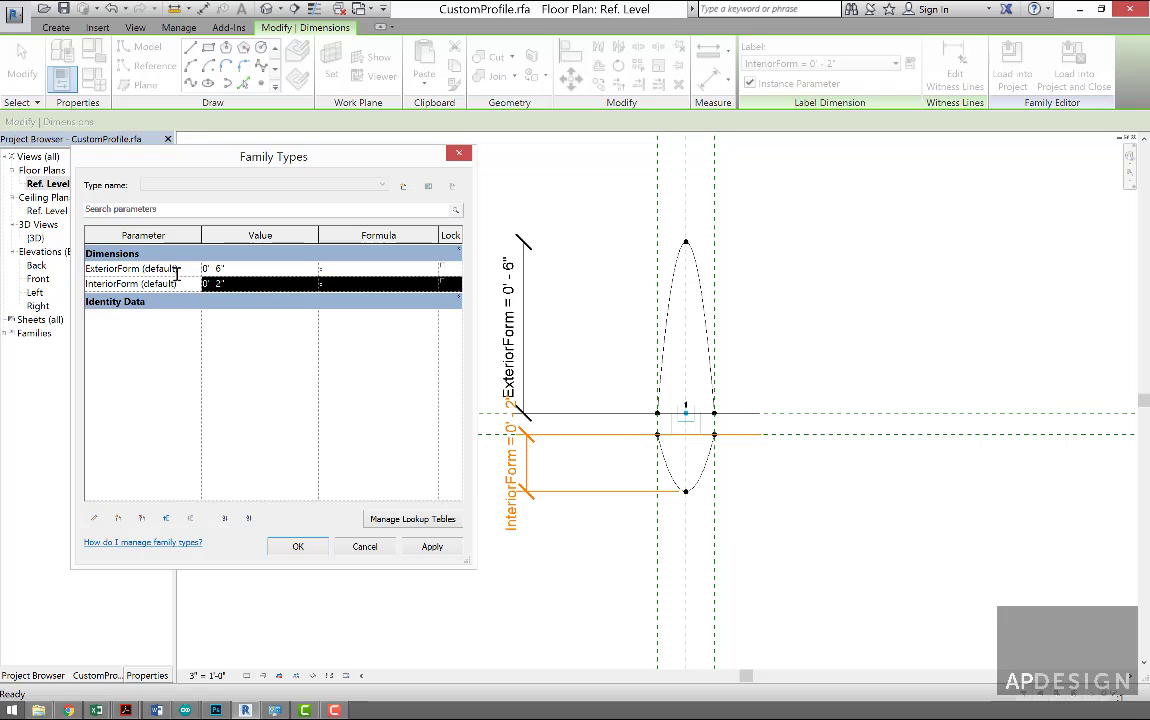
{"action": "left_click", "coordinate": [94, 519]}
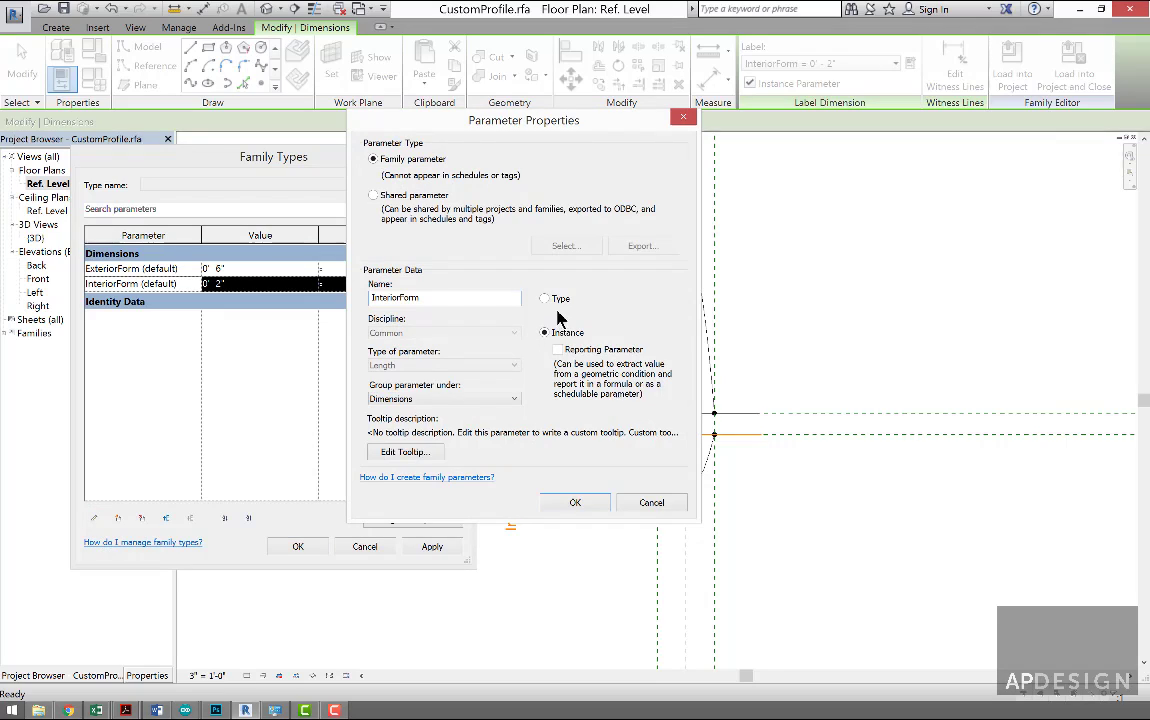
{"action": "left_click", "coordinate": [549, 303]}
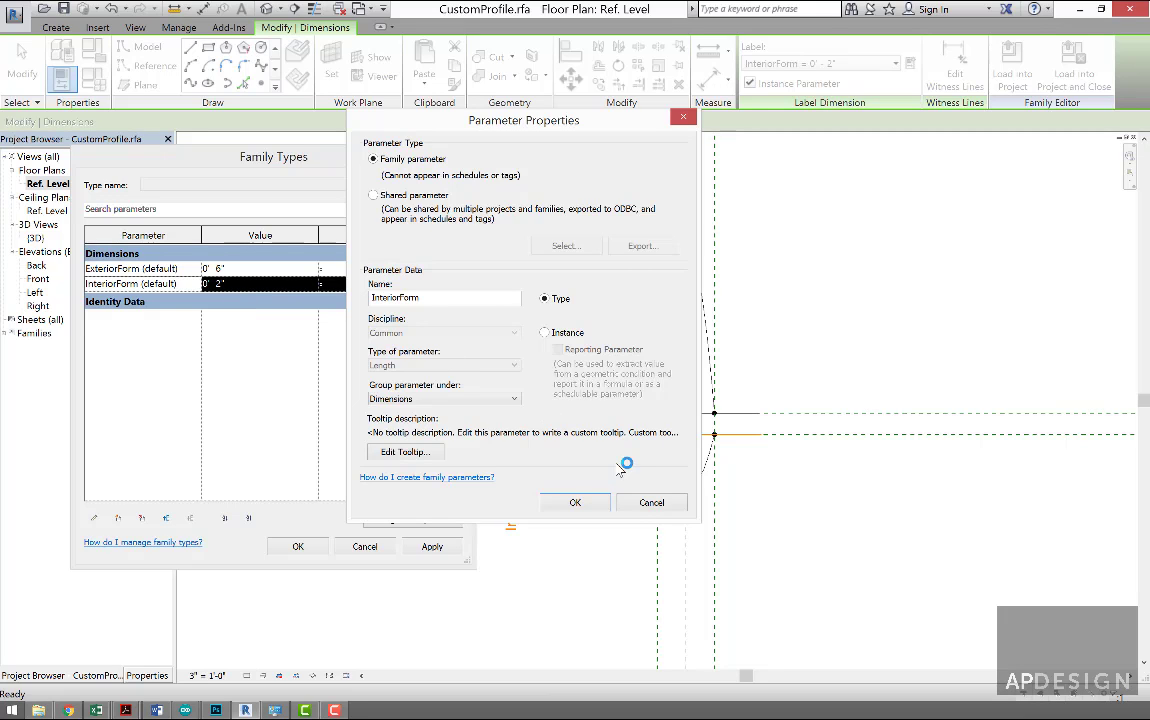
{"action": "left_click", "coordinate": [576, 502]}
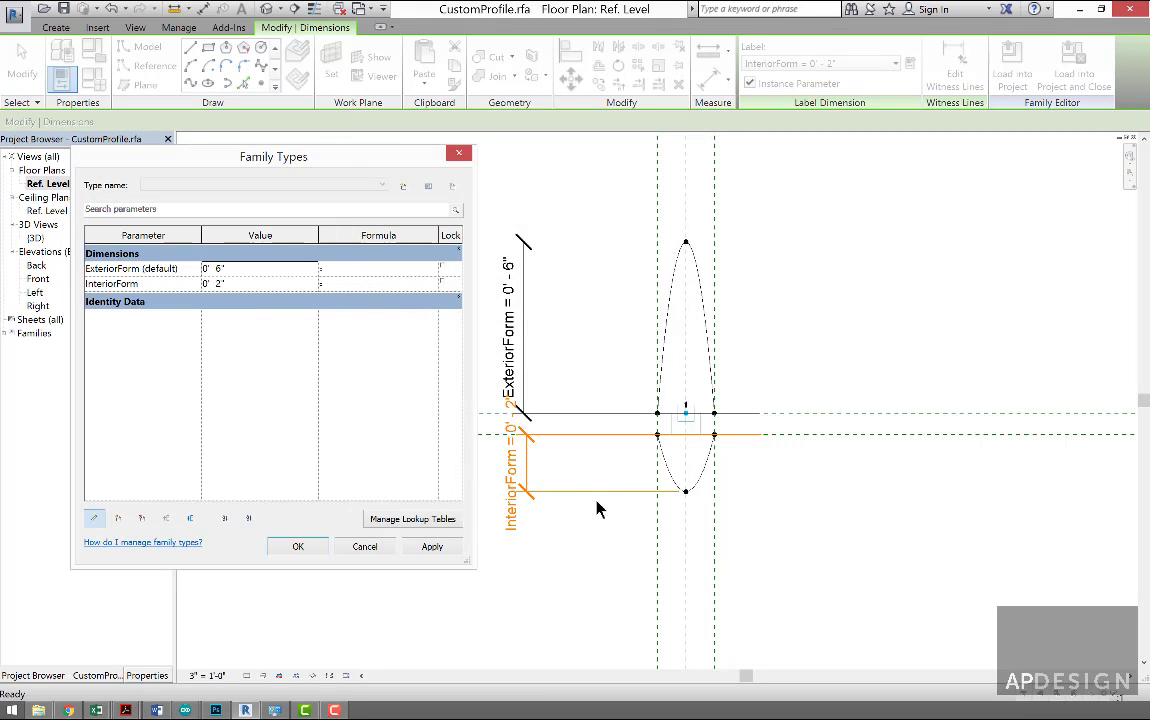
{"action": "left_click", "coordinate": [425, 552]}
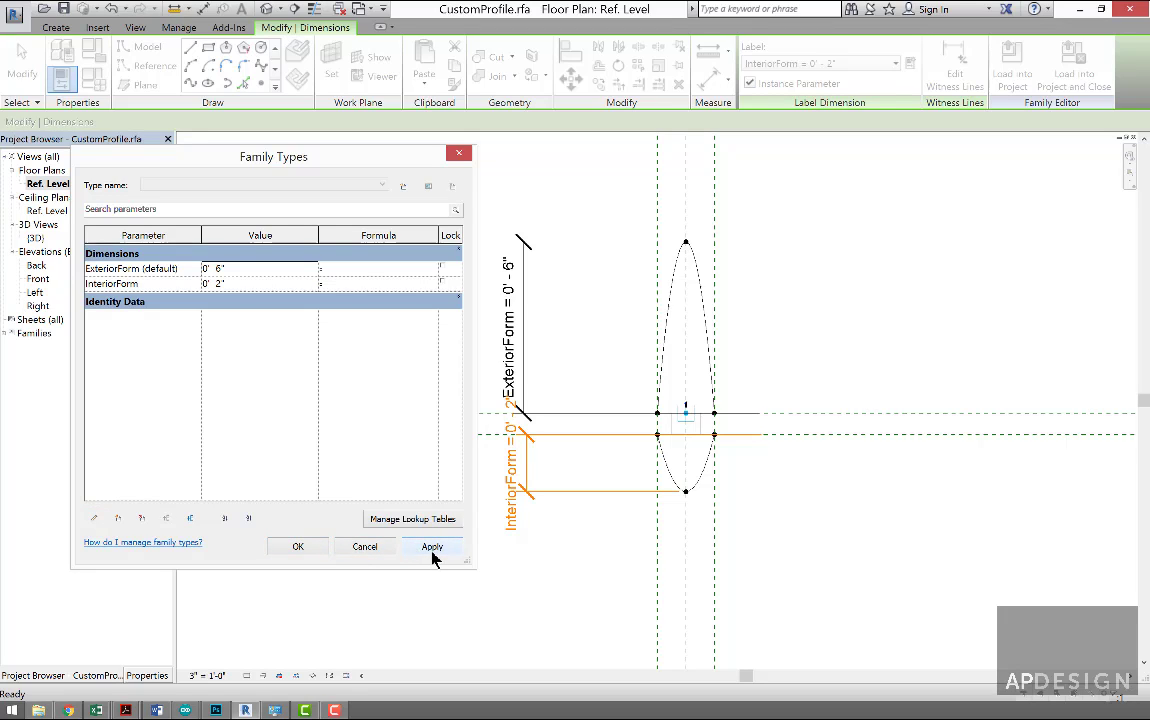
- Set InteriorForm to 0' 3" and apply
{"action": "left_click", "coordinate": [250, 288]}
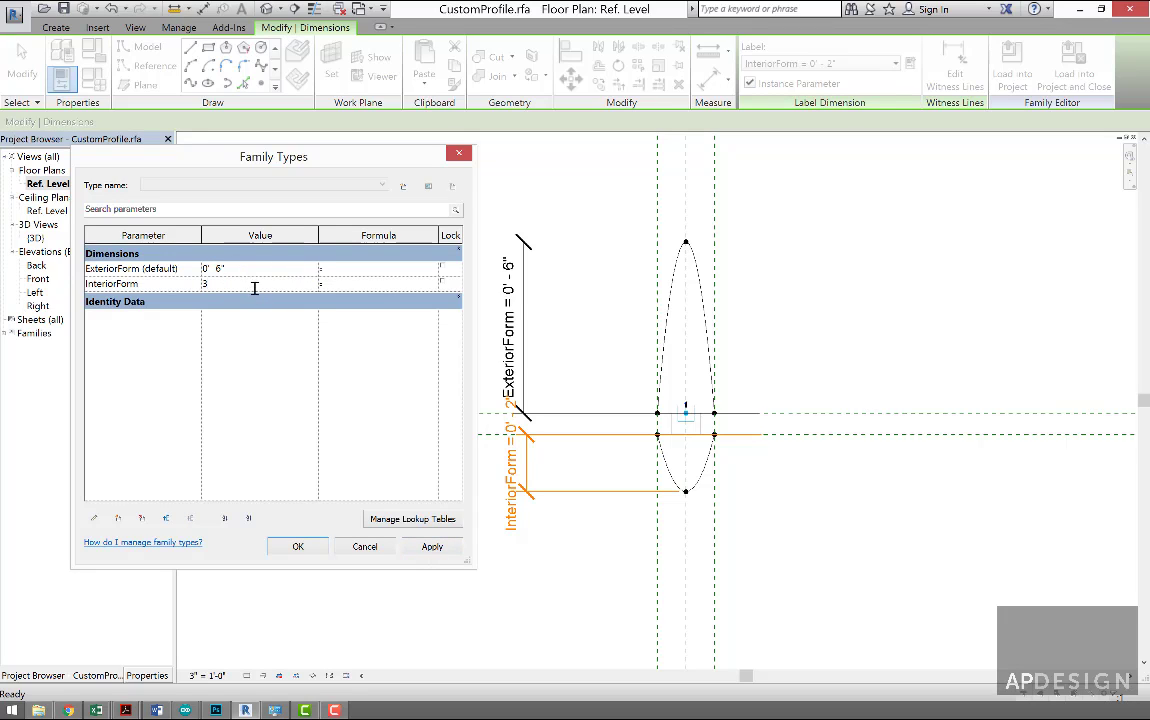
{"action": "left_click", "coordinate": [425, 547]}
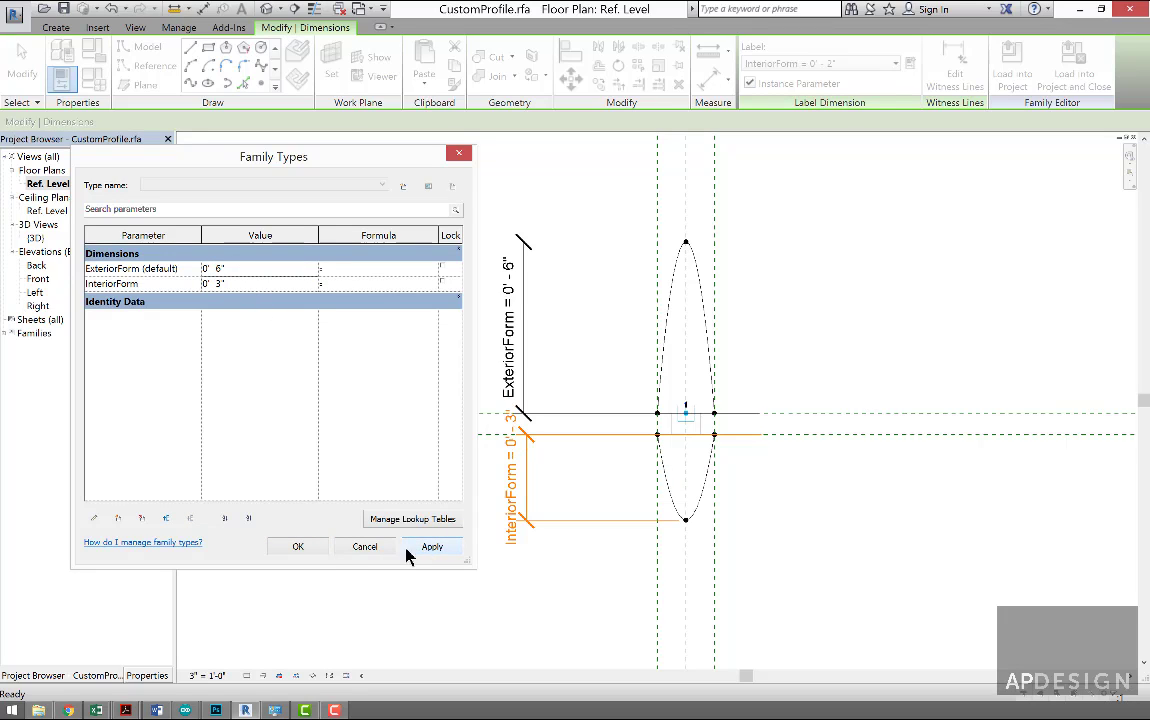
{"action": "left_click", "coordinate": [300, 550]}
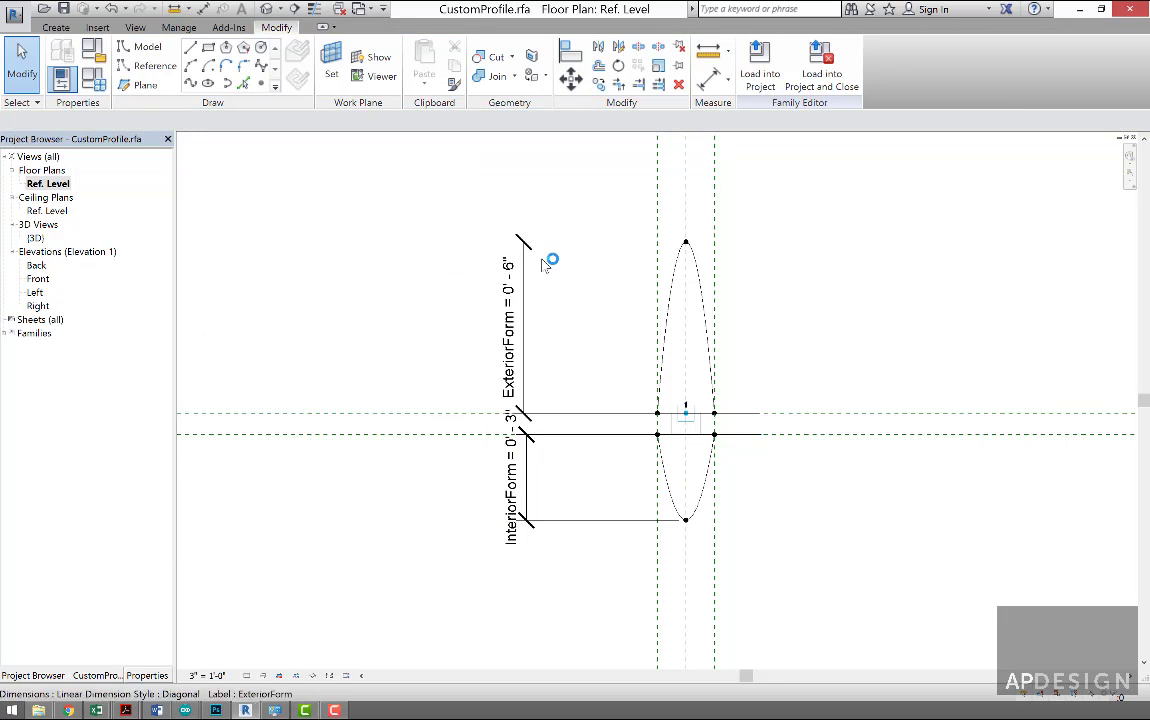
- Load CustomProfile into Family6, overwriting the existing version and its parameter values
{"action": "left_click", "coordinate": [760, 65]}
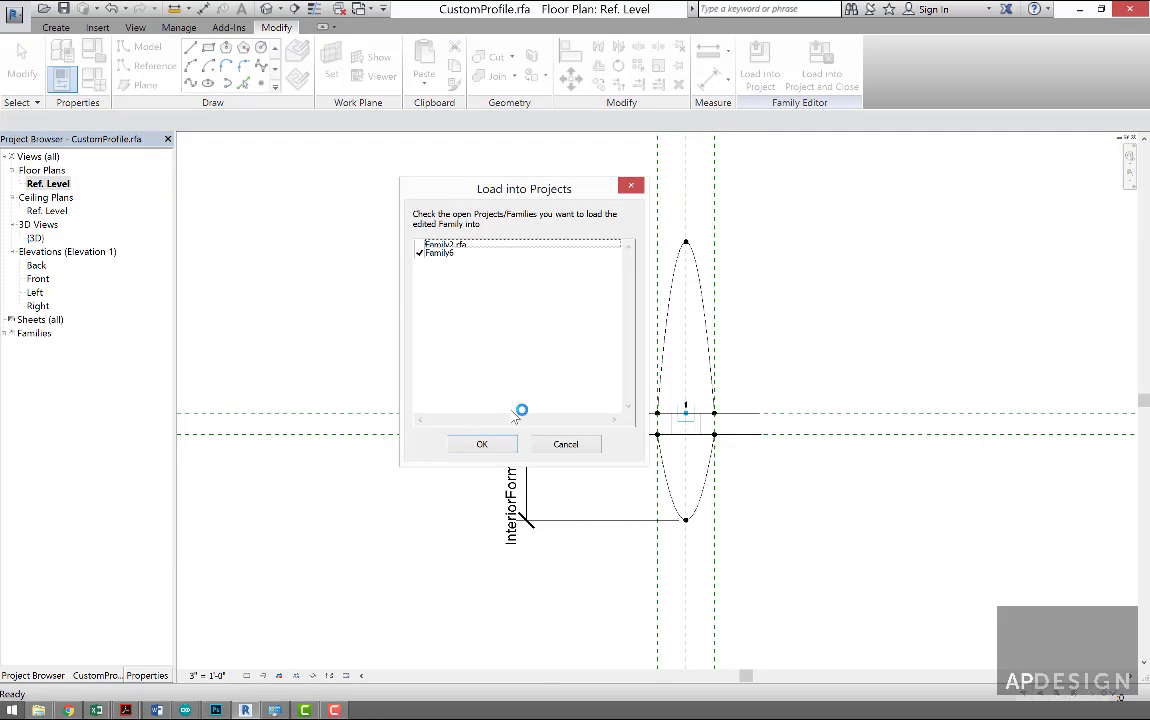
{"action": "left_click", "coordinate": [482, 444]}
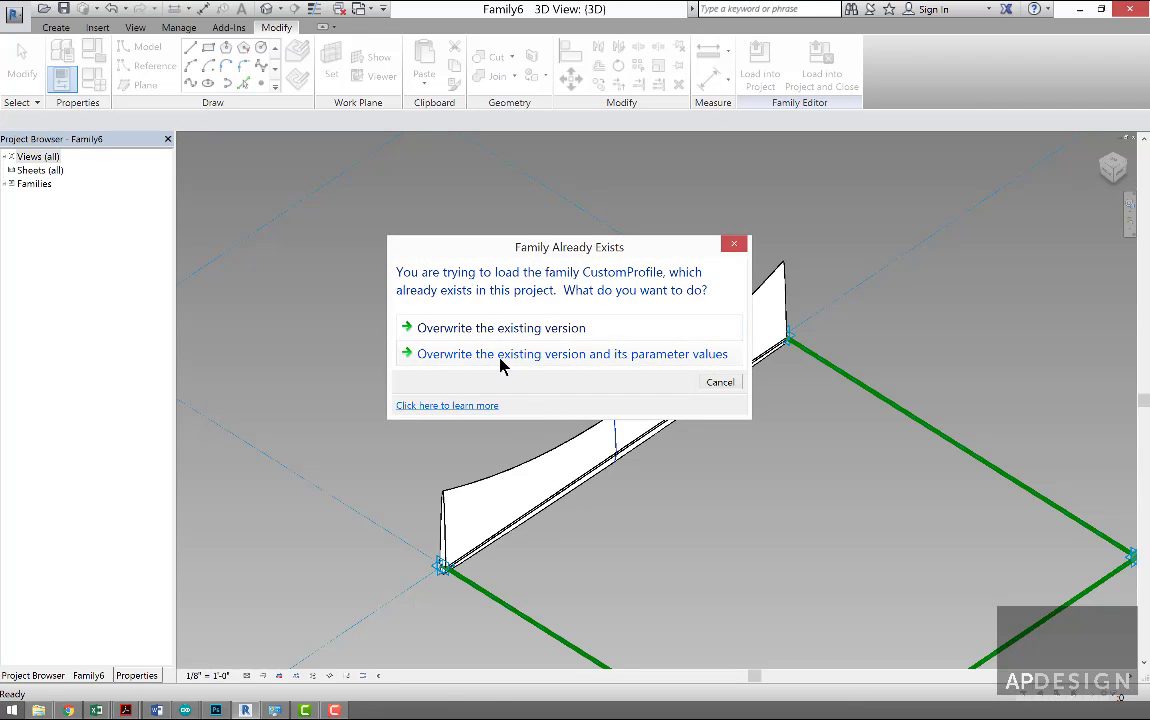
{"action": "left_click", "coordinate": [673, 358]}
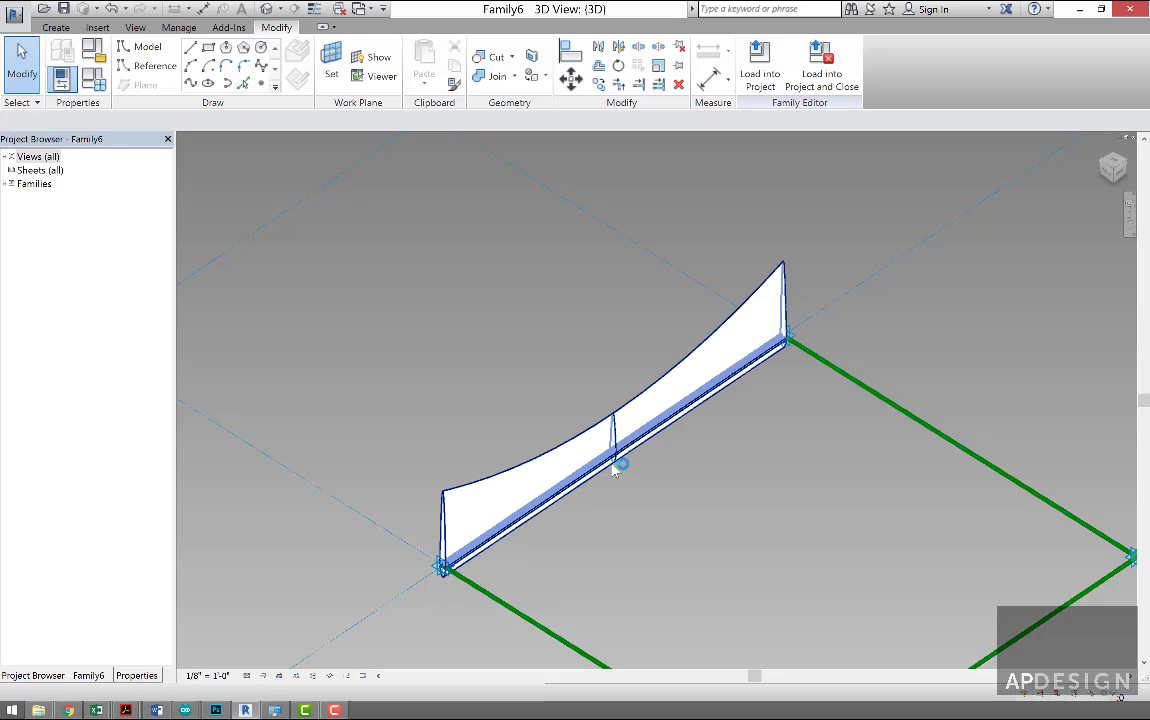
- Check the reloaded profile solid and review Family6's Family Types
{"action": "scroll", "coordinate": [503, 547], "scroll_direction": "up", "scroll_amount": 3}
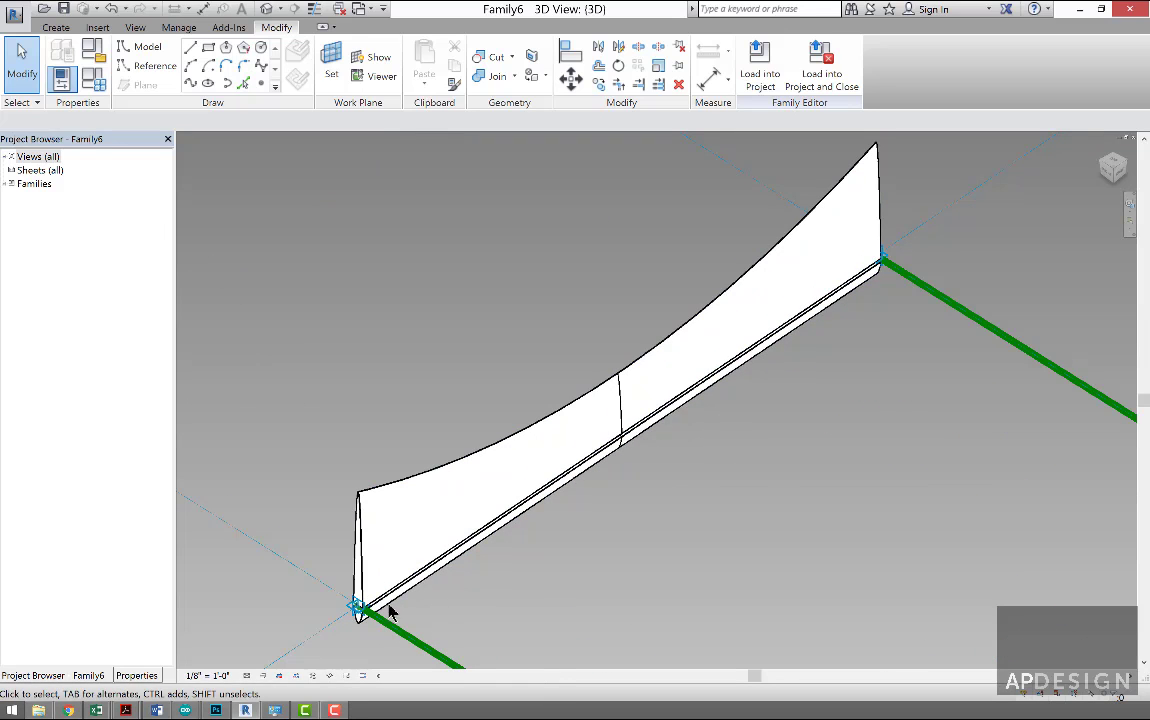
{"action": "left_click", "coordinate": [323, 518]}
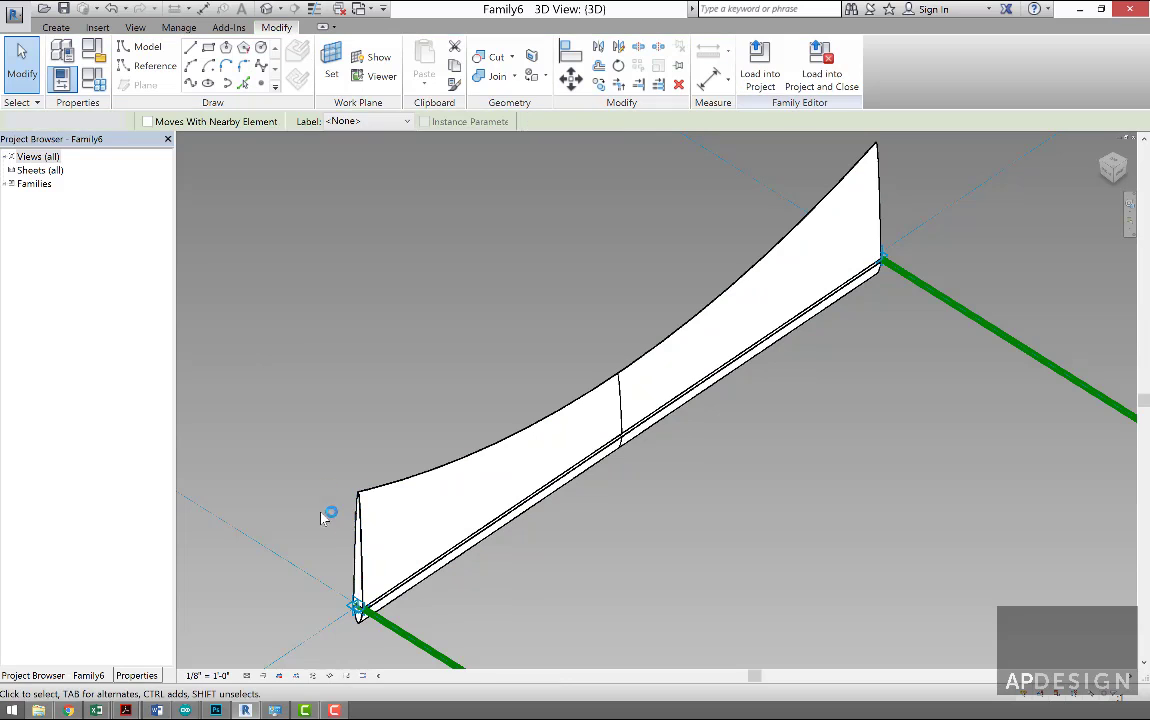
{"action": "key", "text": "Escape"}
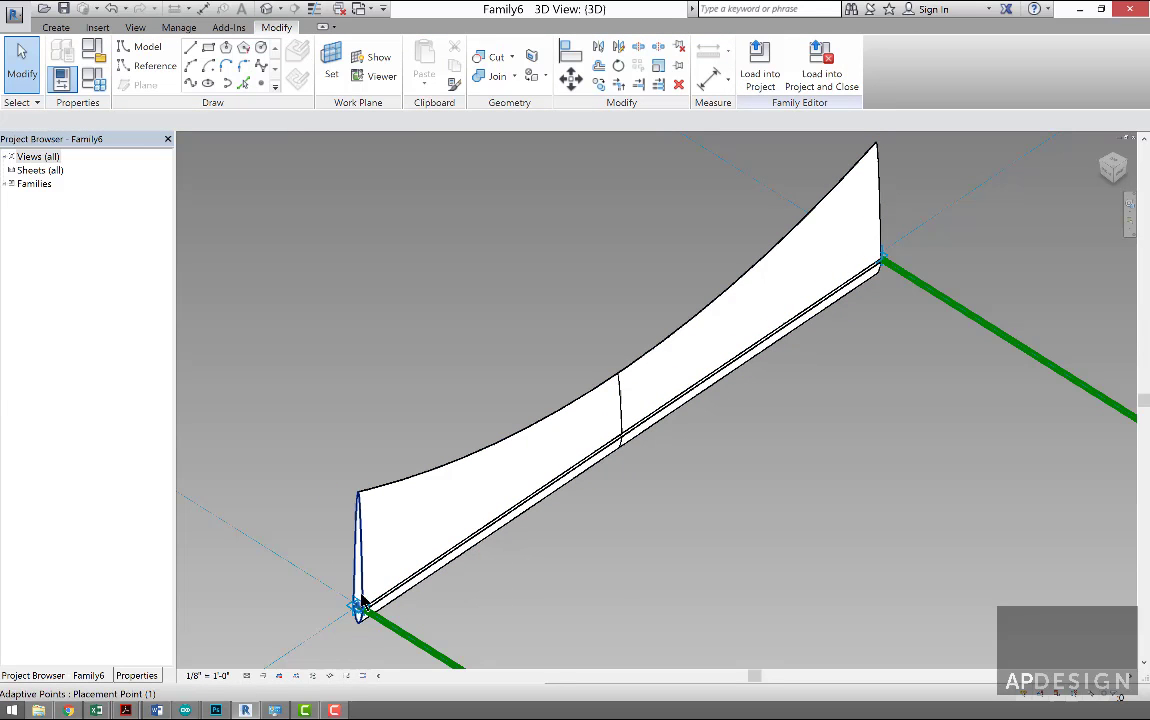
{"action": "left_click", "coordinate": [94, 79]}
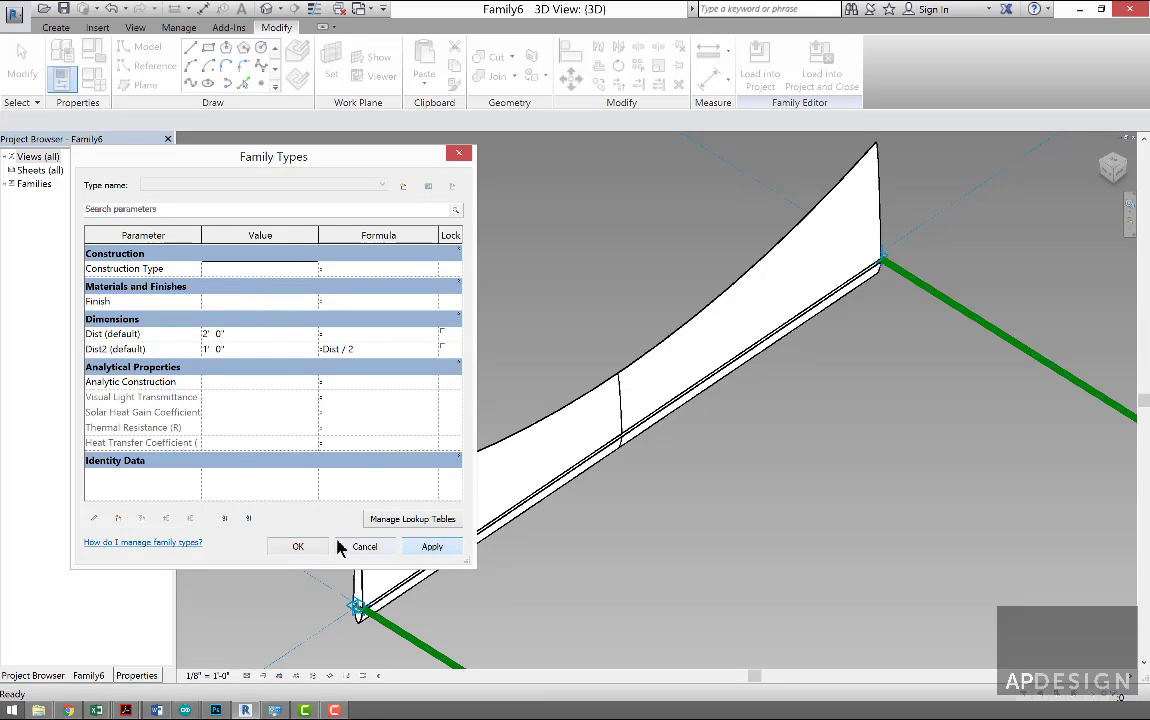
{"action": "left_click", "coordinate": [302, 546]}
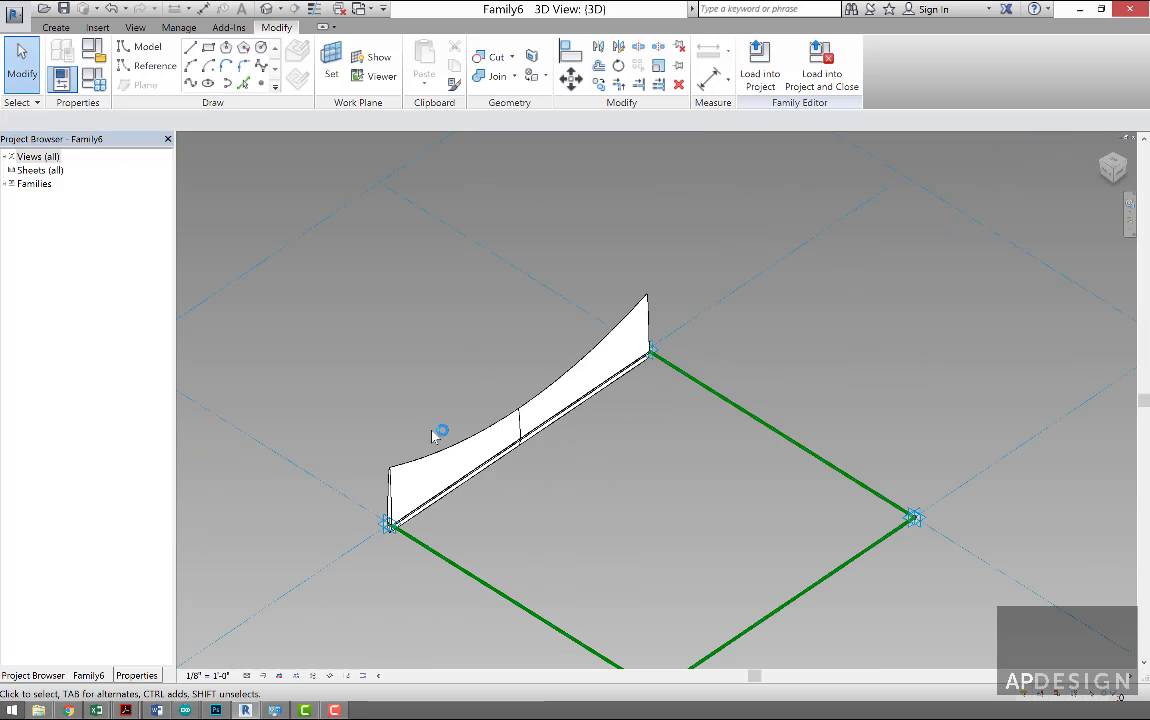
- Return to the CustomProfile floor plan and set InteriorForm to 0' 6"
{"action": "left_click", "coordinate": [371, 9]}
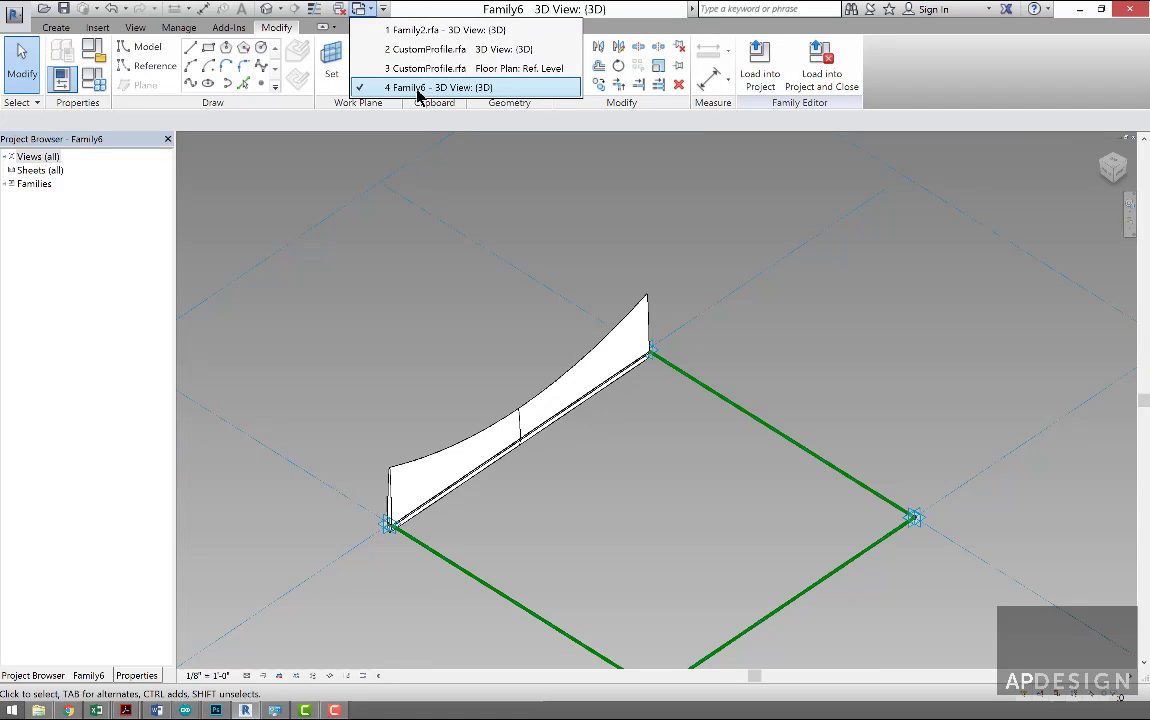
{"action": "left_click", "coordinate": [426, 68]}
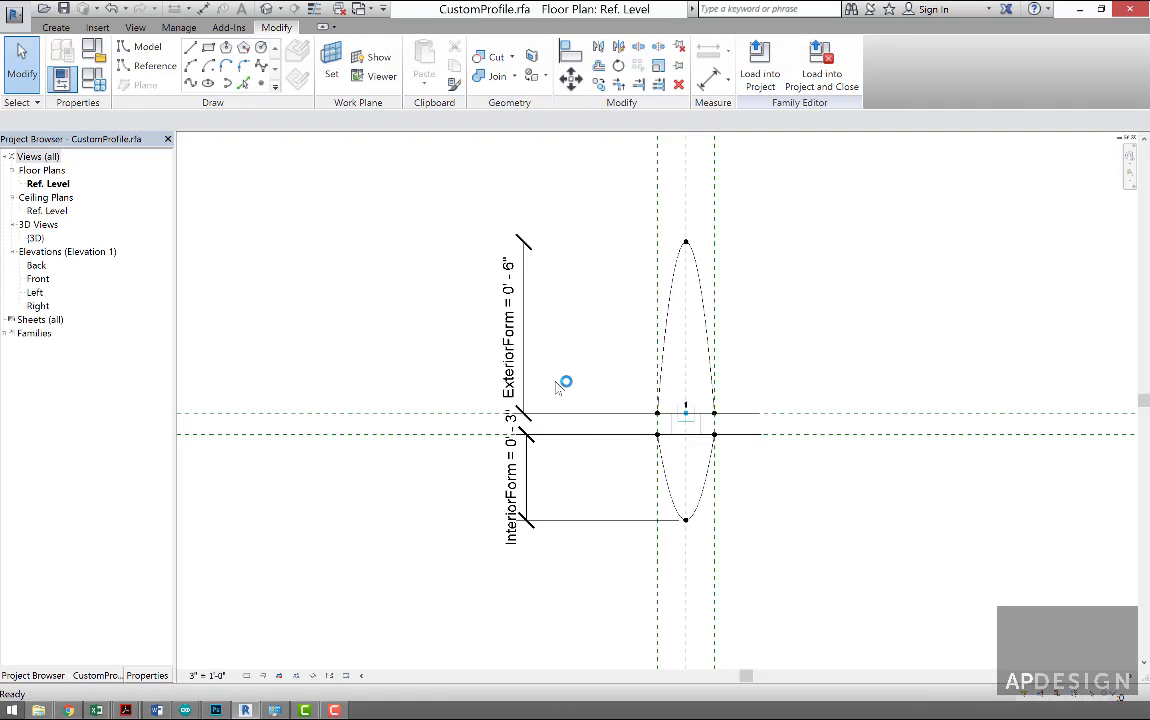
{"action": "left_click", "coordinate": [583, 525]}
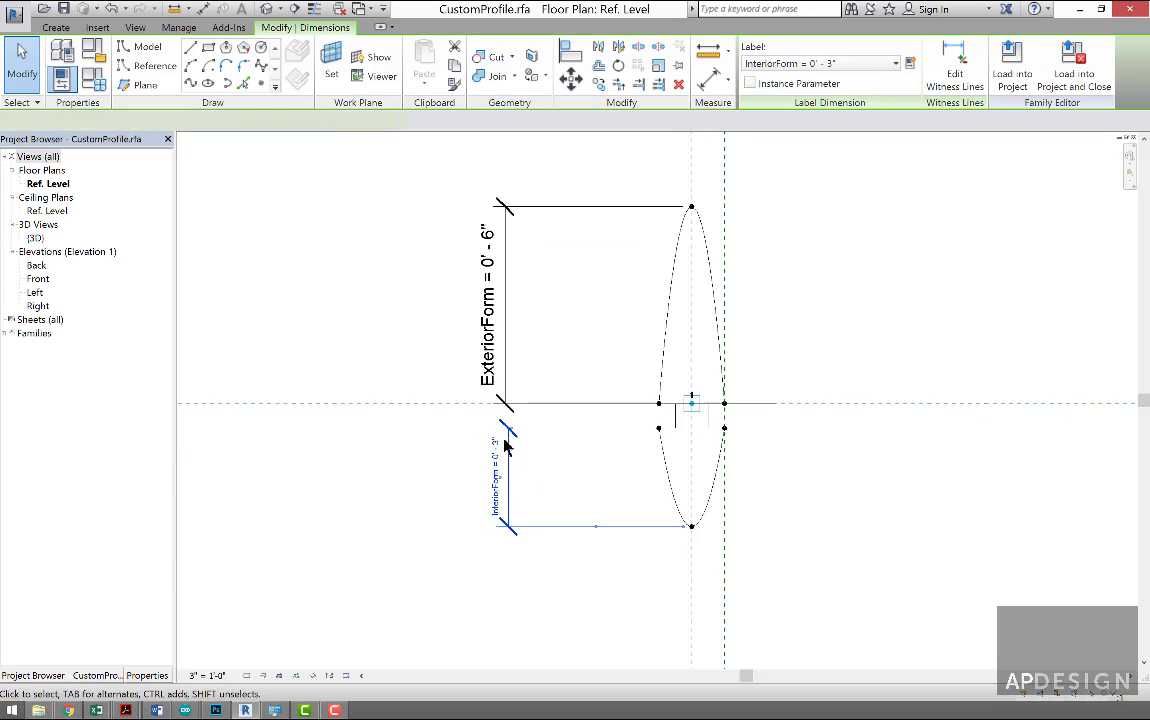
{"action": "scroll", "coordinate": [704, 133], "scroll_direction": "up", "scroll_amount": 1}
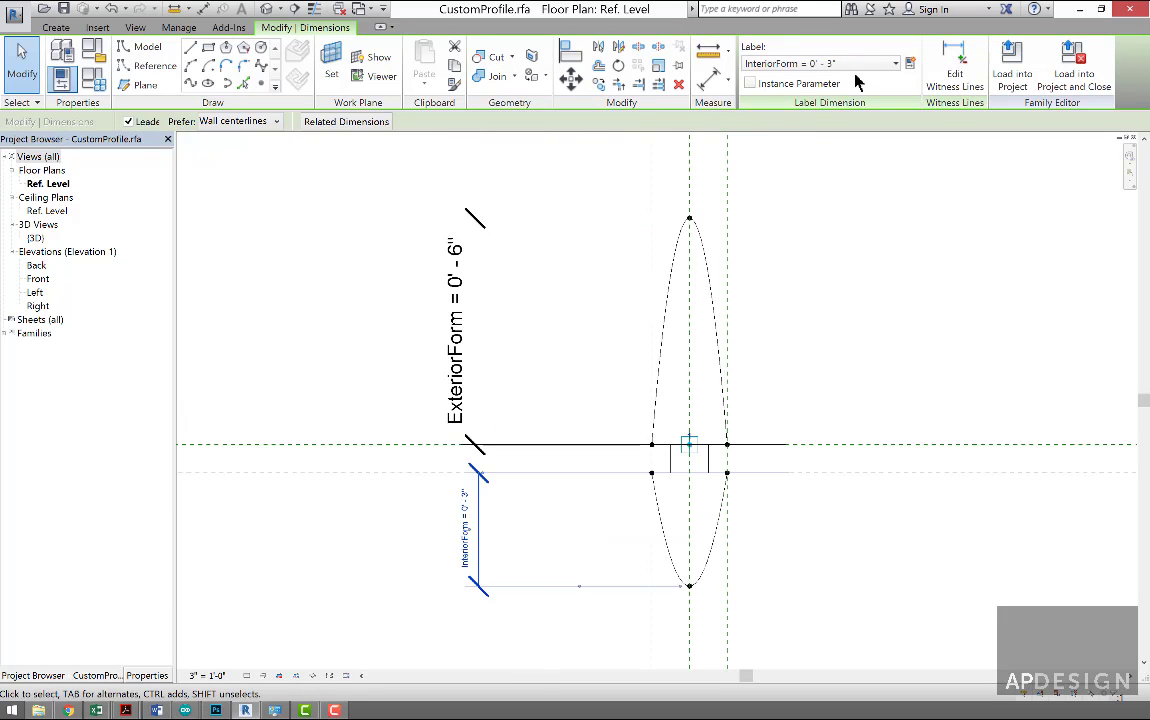
{"action": "left_click", "coordinate": [95, 80]}
{"action": "left_click", "coordinate": [230, 283]}
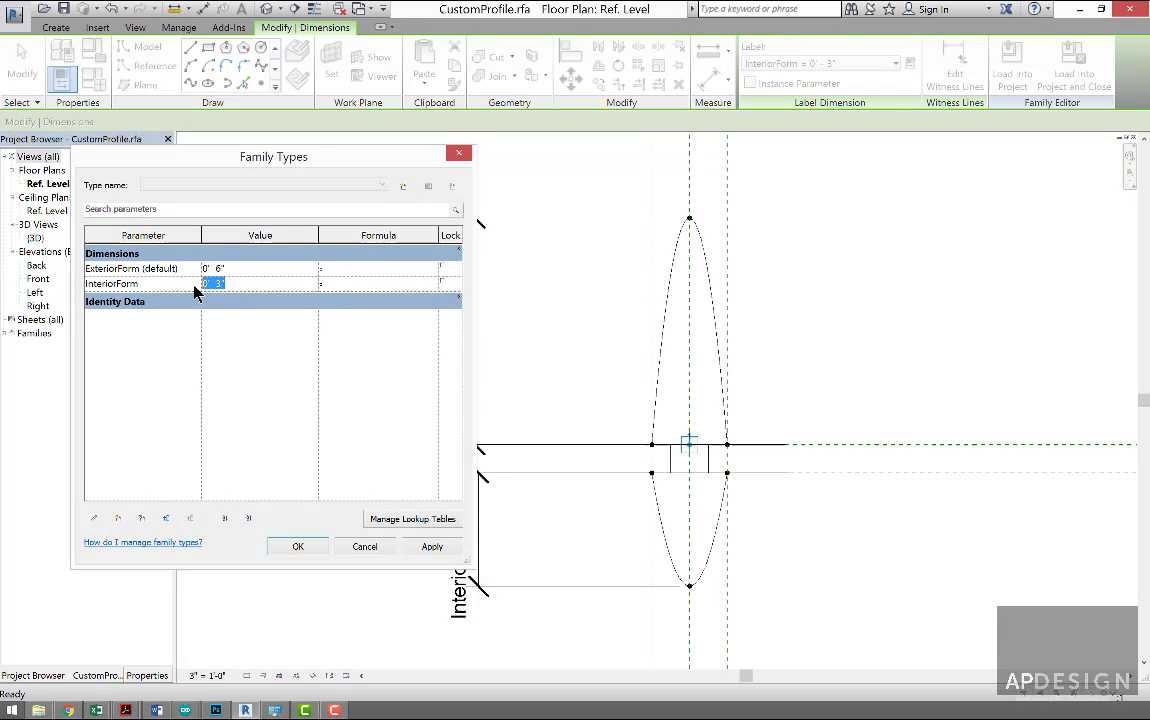
{"action": "type", "text": "6\""}
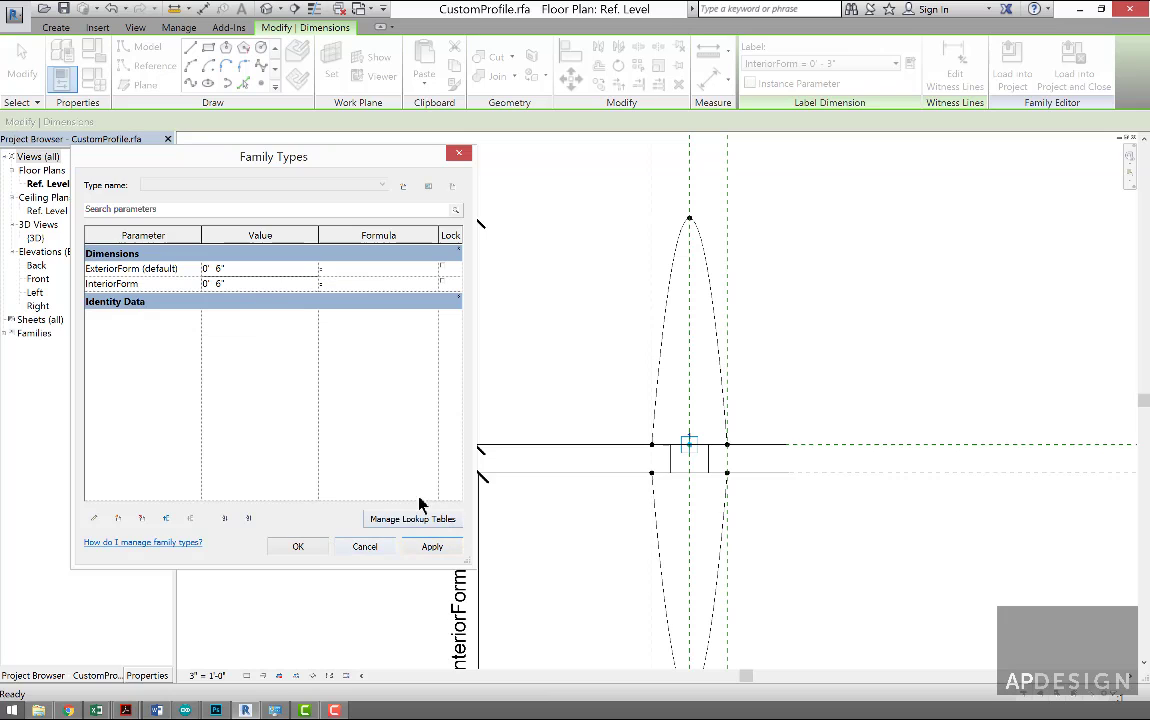
{"action": "left_click", "coordinate": [310, 546]}
- Reload CustomProfile into Family6, overwriting the existing version and its parameter values
{"action": "key", "text": "Escape"}
{"action": "left_click", "coordinate": [765, 78]}
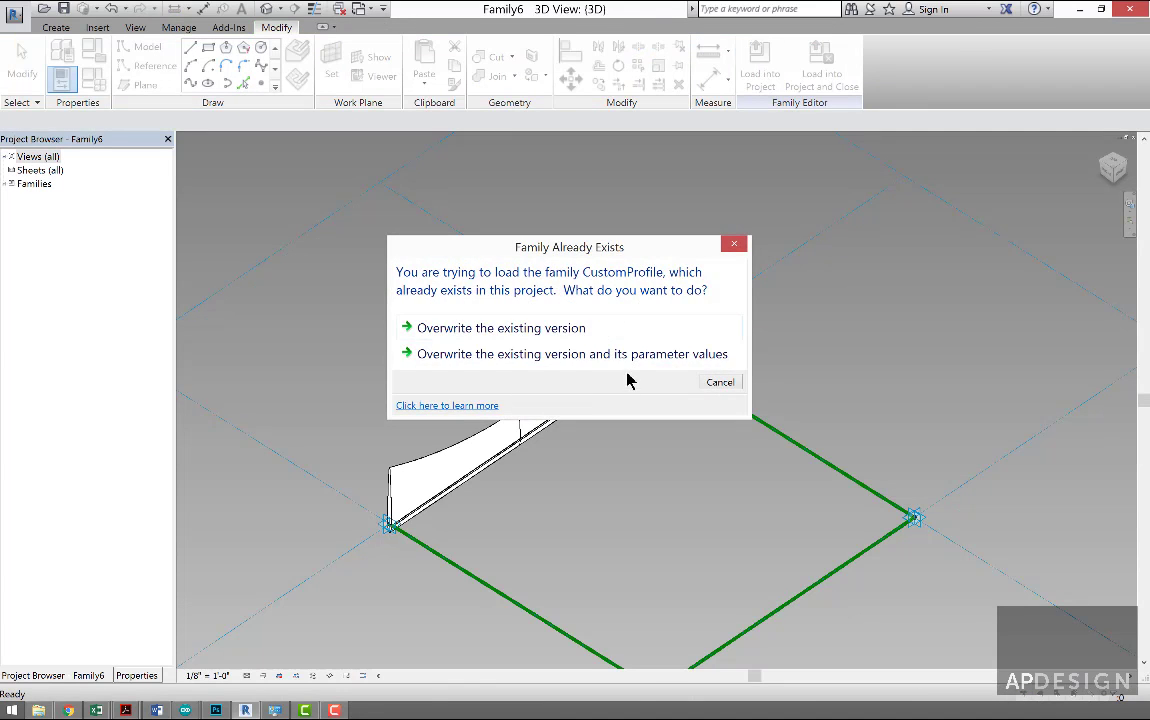
{"action": "left_click", "coordinate": [616, 354]}
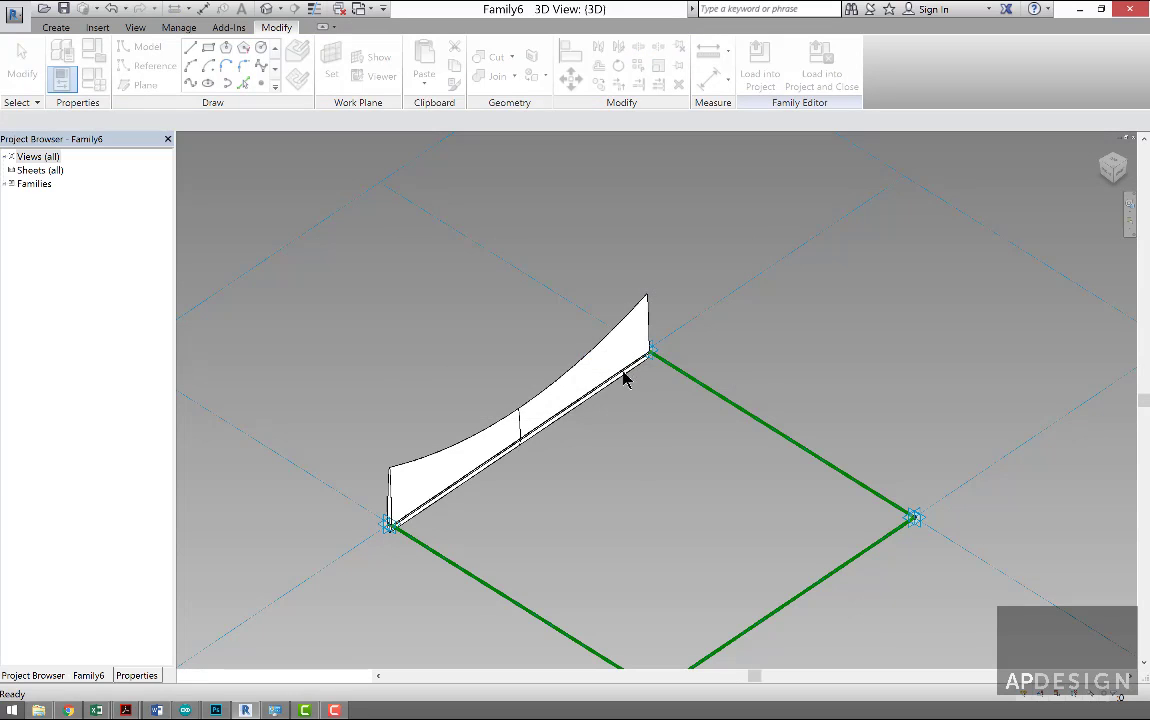
- Repeat Load into Project from the shortcut menu, then return to Modify
{"action": "middle_click_drag", "start_coordinate": [588, 477], "coordinate": [565, 497], "text": "shift"}
{"action": "right_click", "coordinate": [645, 537]}
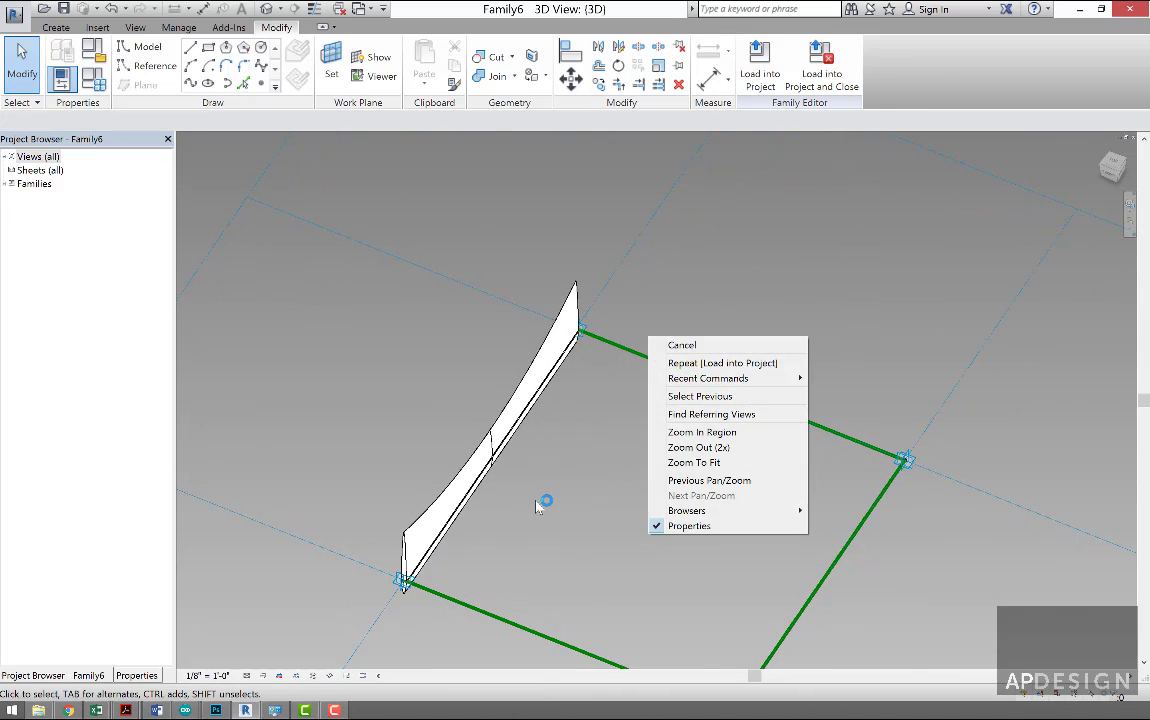
{"action": "key", "text": "Escape"}
{"action": "right_click", "coordinate": [565, 451]}
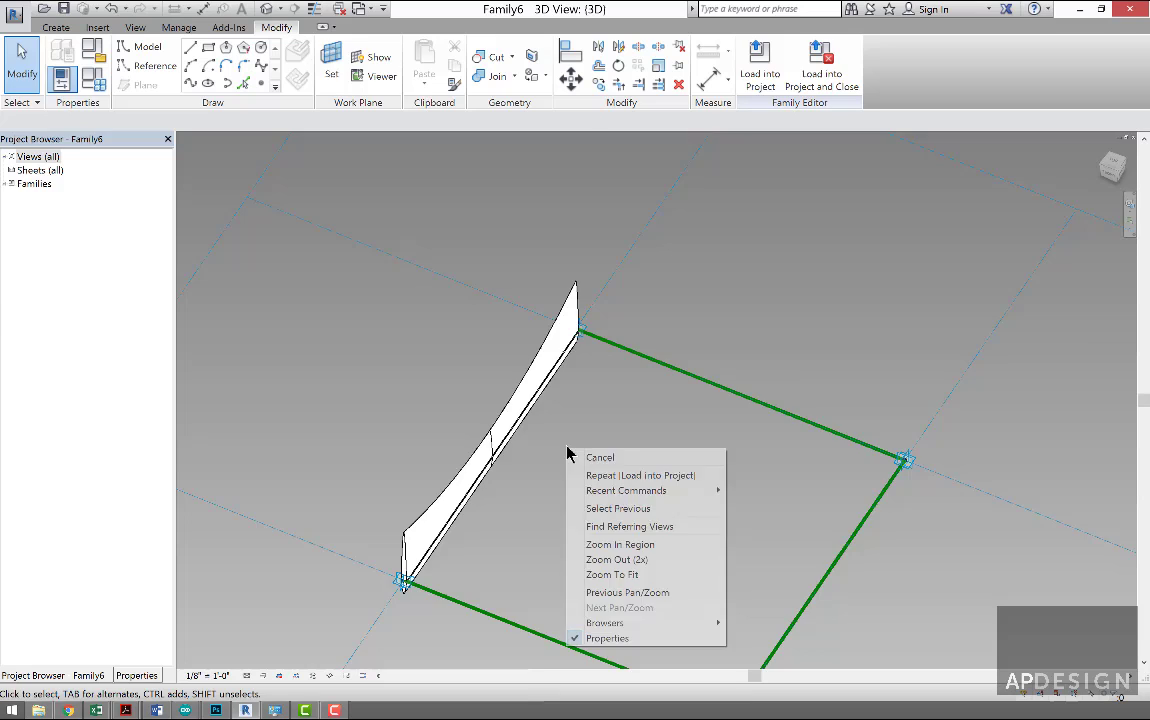
{"action": "left_click", "coordinate": [600, 473]}
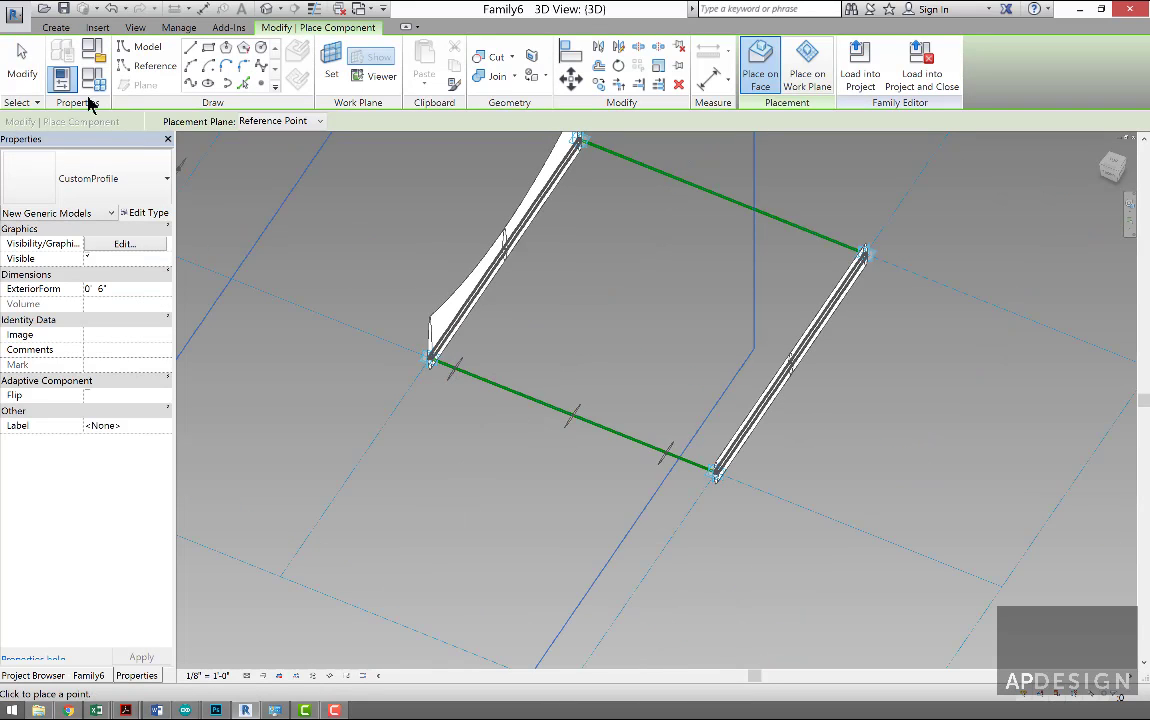
{"action": "left_click", "coordinate": [35, 85]}
- Open a profile's CustomProfile family for editing from the 3D view
{"action": "middle_click_drag", "start_coordinate": [583, 466], "coordinate": [548, 395], "text": "shift"}
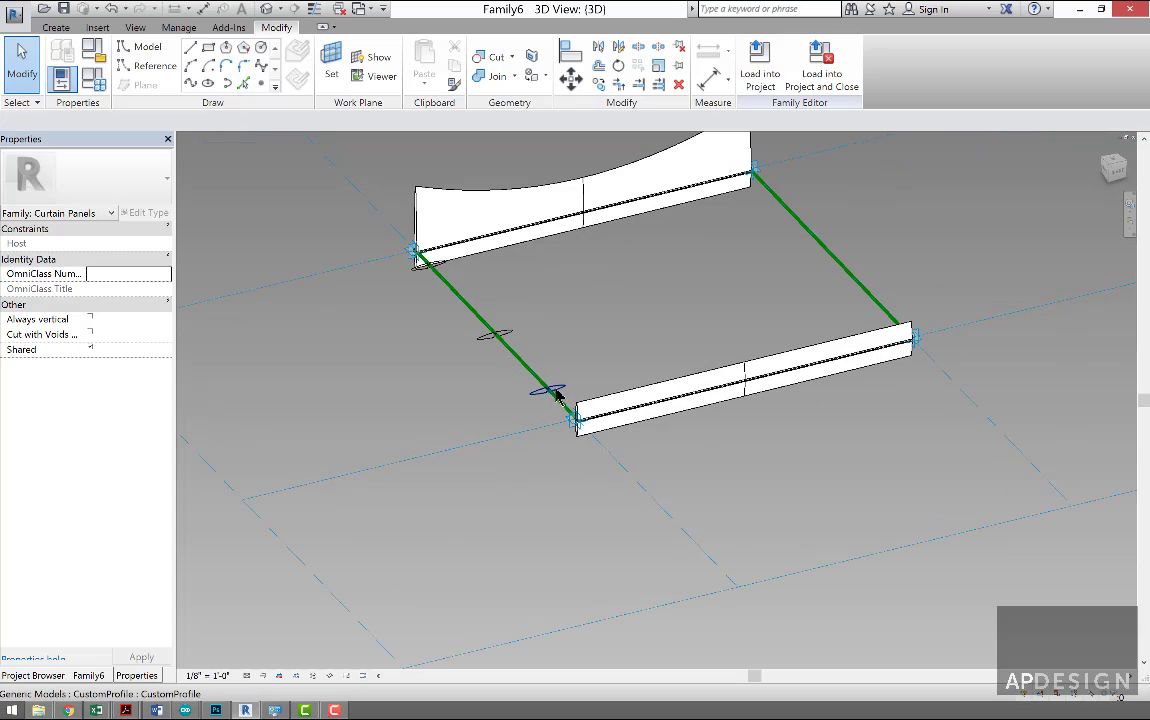
{"action": "scroll", "coordinate": [560, 395], "scroll_direction": "up", "scroll_amount": 1}
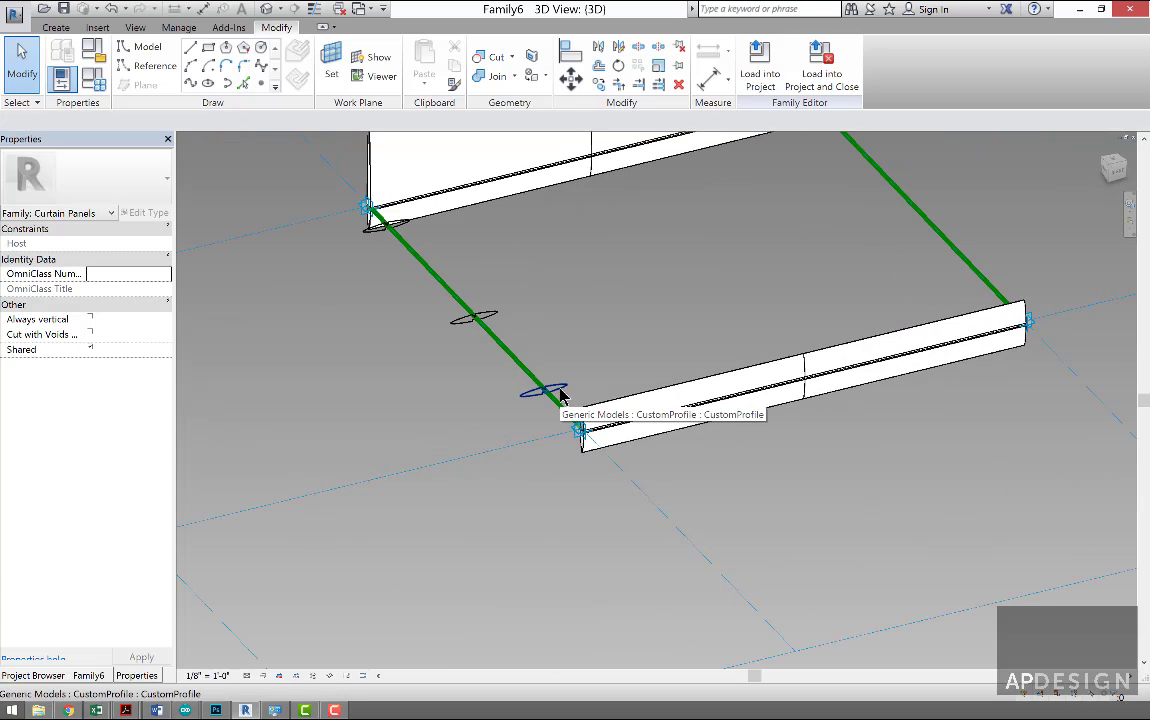
{"action": "double_click", "coordinate": [562, 390]}
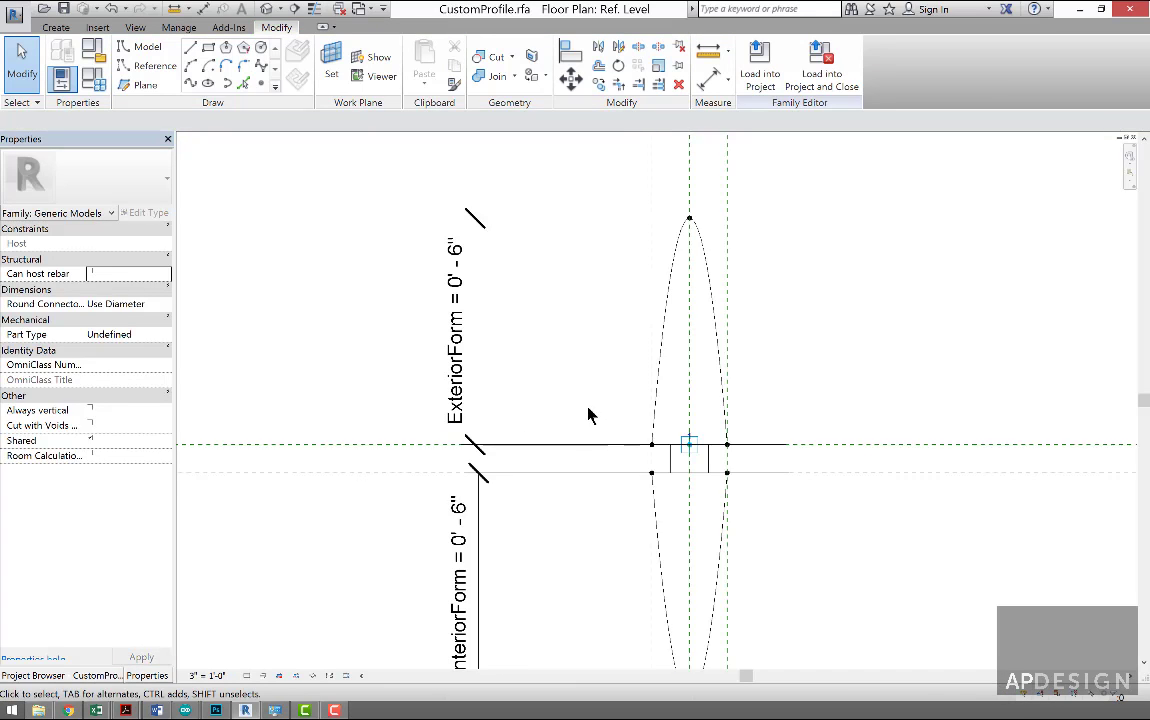
- Set CustomProfile's InteriorForm to 0' 4" in Family Types
{"action": "scroll", "coordinate": [542, 496], "scroll_direction": "down", "scroll_amount": 2}
{"action": "left_click", "coordinate": [521, 455]}
{"action": "left_click", "coordinate": [93, 79]}
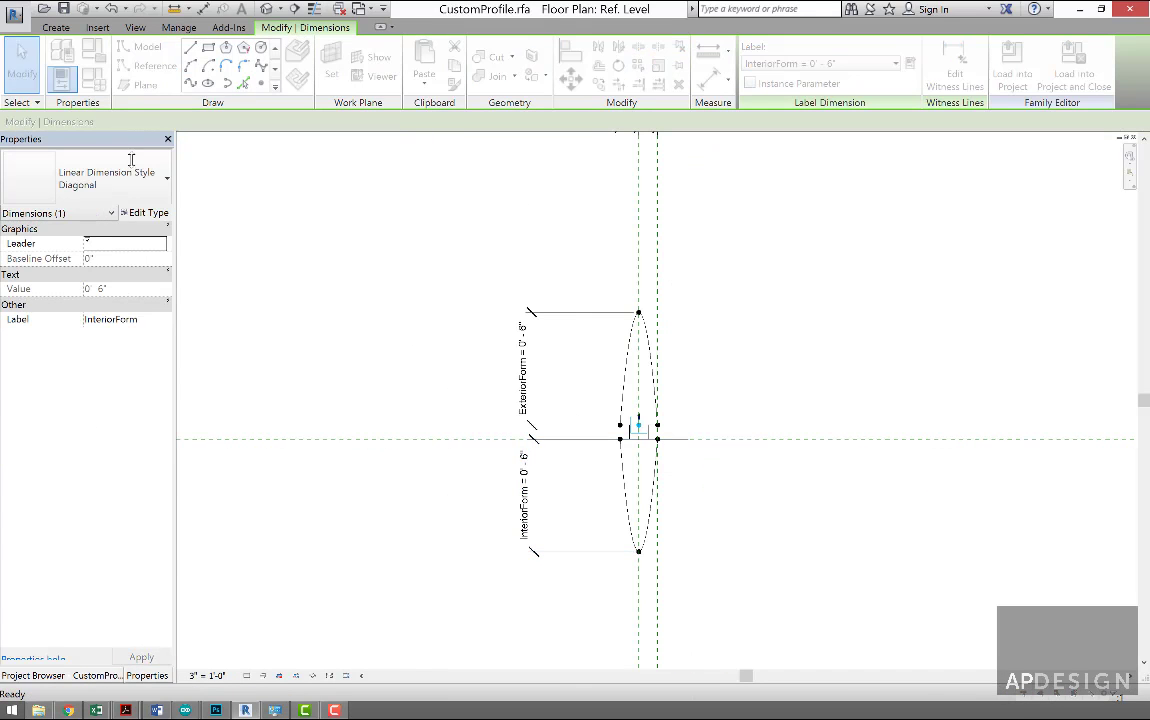
{"action": "left_click_drag", "start_coordinate": [229, 284], "coordinate": [194, 283]}
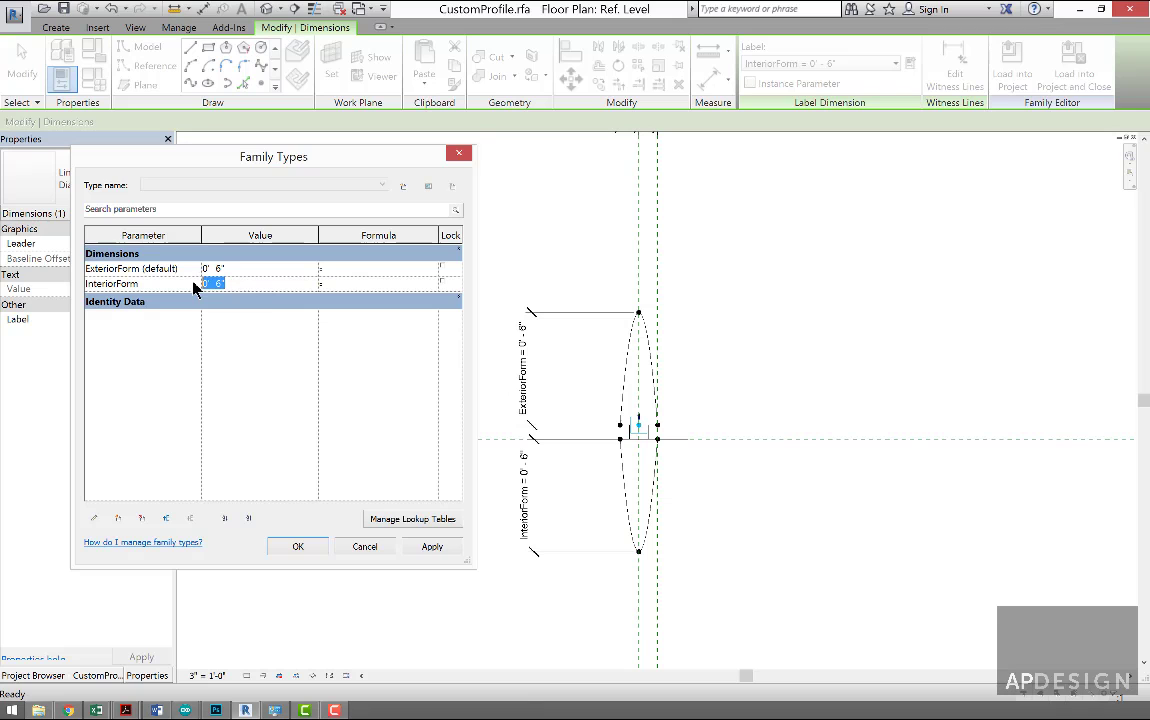
{"action": "type", "text": "4'"}
{"action": "left_click", "coordinate": [430, 547]}
{"action": "left_click", "coordinate": [298, 546]}
{"action": "left_click", "coordinate": [547, 406]}
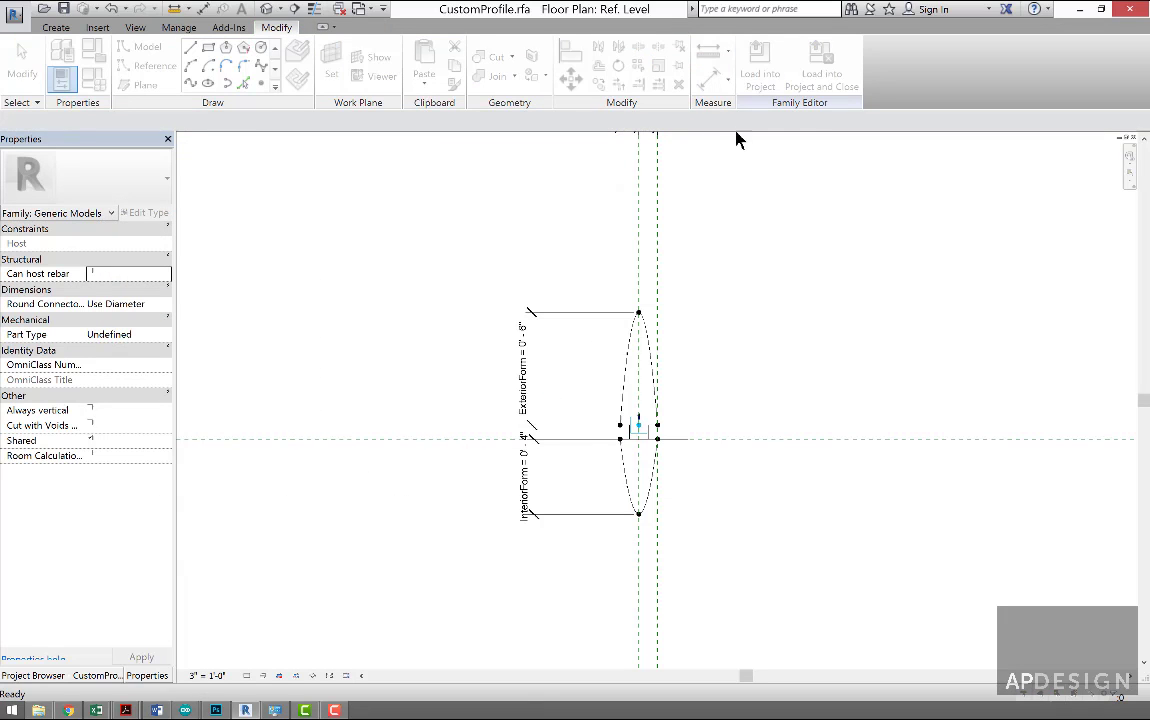
- Reload CustomProfile into Family6, overwriting the existing version and its parameter values
{"action": "left_click", "coordinate": [760, 70]}
{"action": "left_click", "coordinate": [490, 441]}
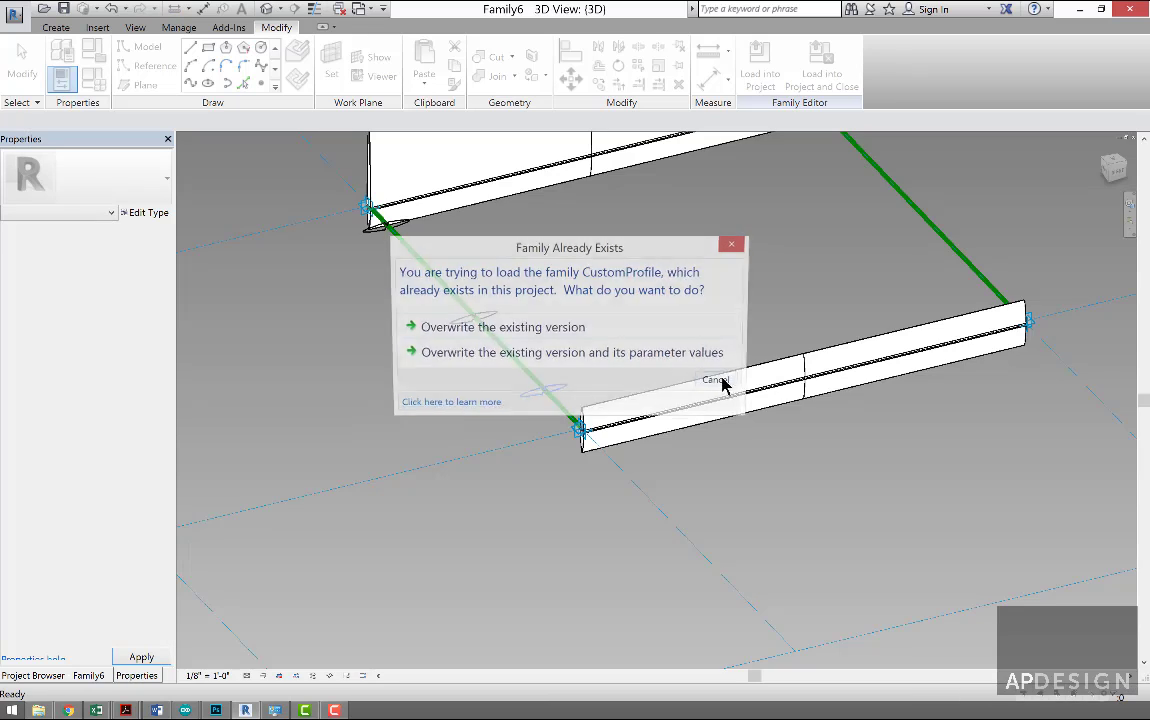
{"action": "left_click", "coordinate": [655, 357]}
{"action": "left_click", "coordinate": [548, 391]}
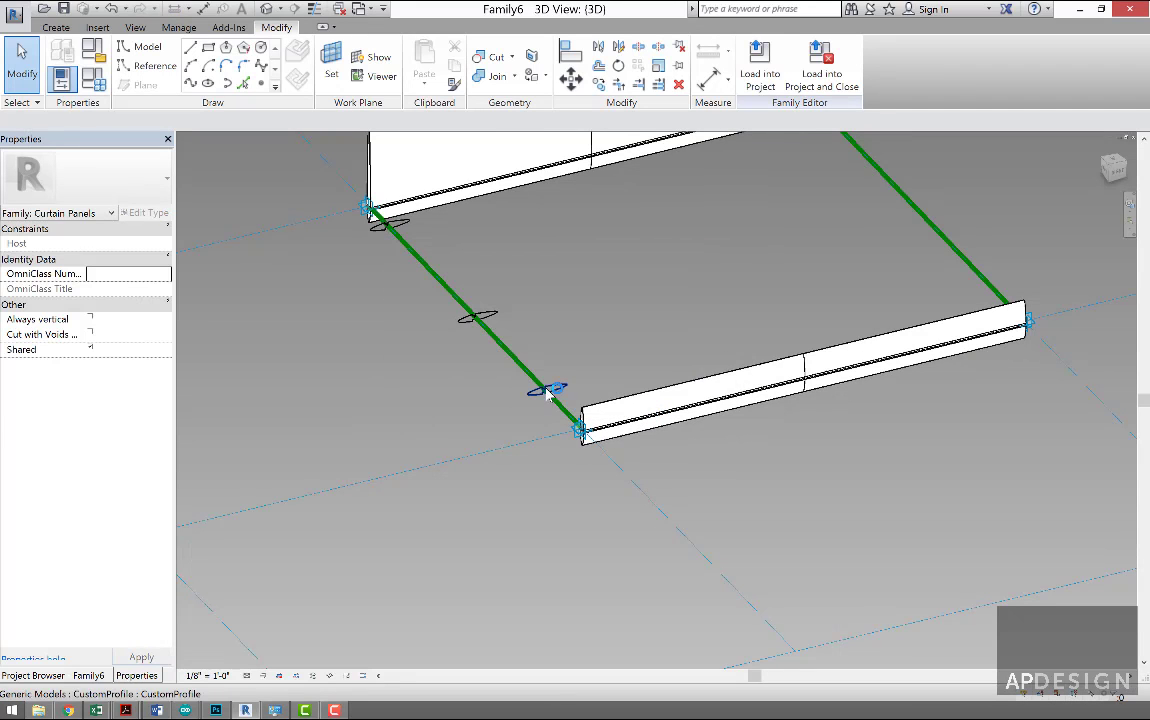
- Set the first edge-line profile point's Rotation Angle to 270°
{"action": "left_click", "coordinate": [553, 391]}
{"action": "left_click", "coordinate": [483, 411]}
{"action": "scroll", "coordinate": [497, 395], "scroll_direction": "up", "scroll_amount": 3}
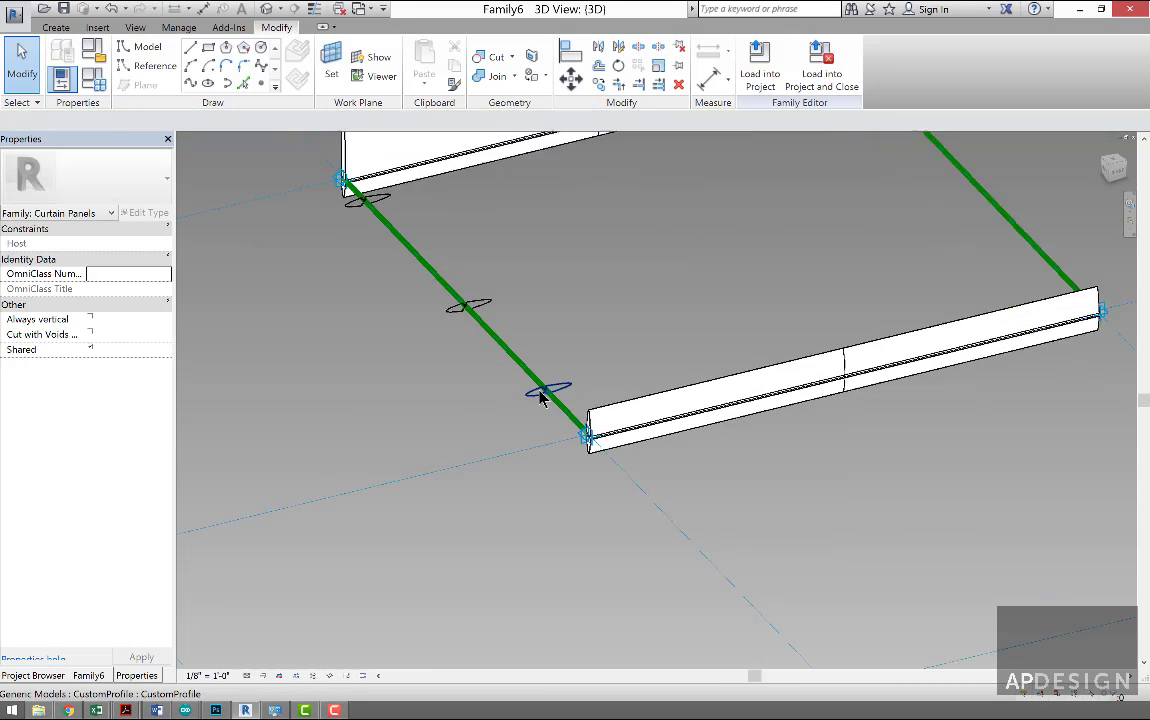
{"action": "left_click", "coordinate": [550, 392]}
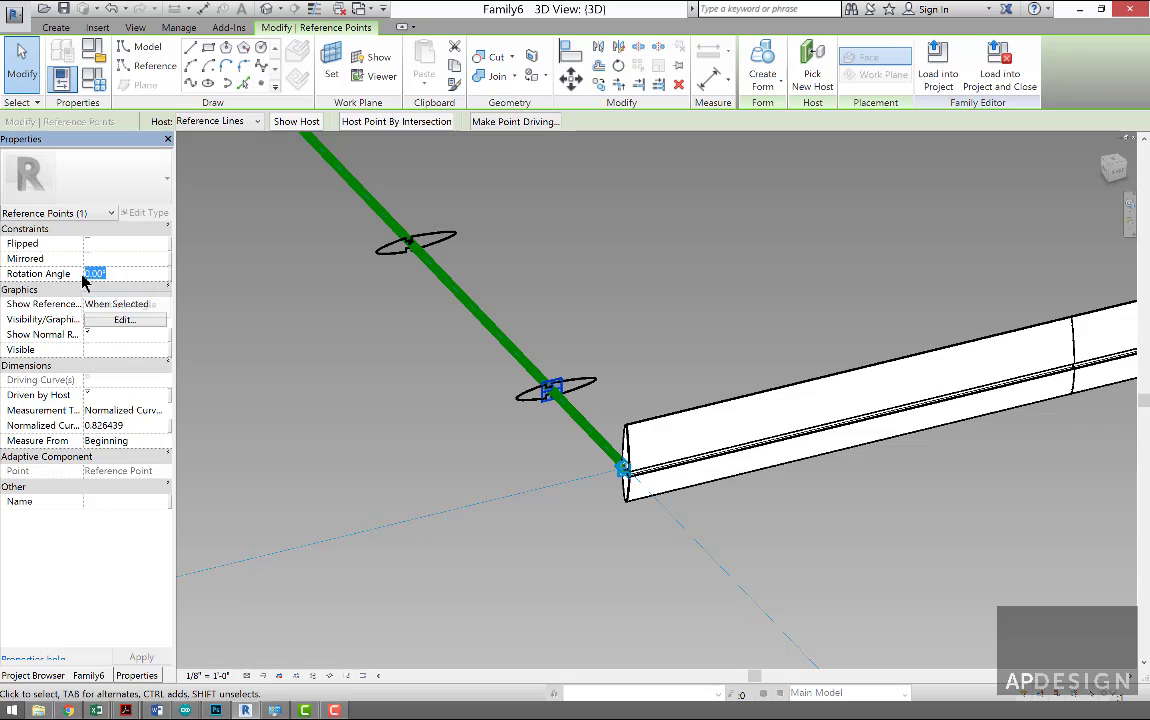
{"action": "type", "text": "27"}
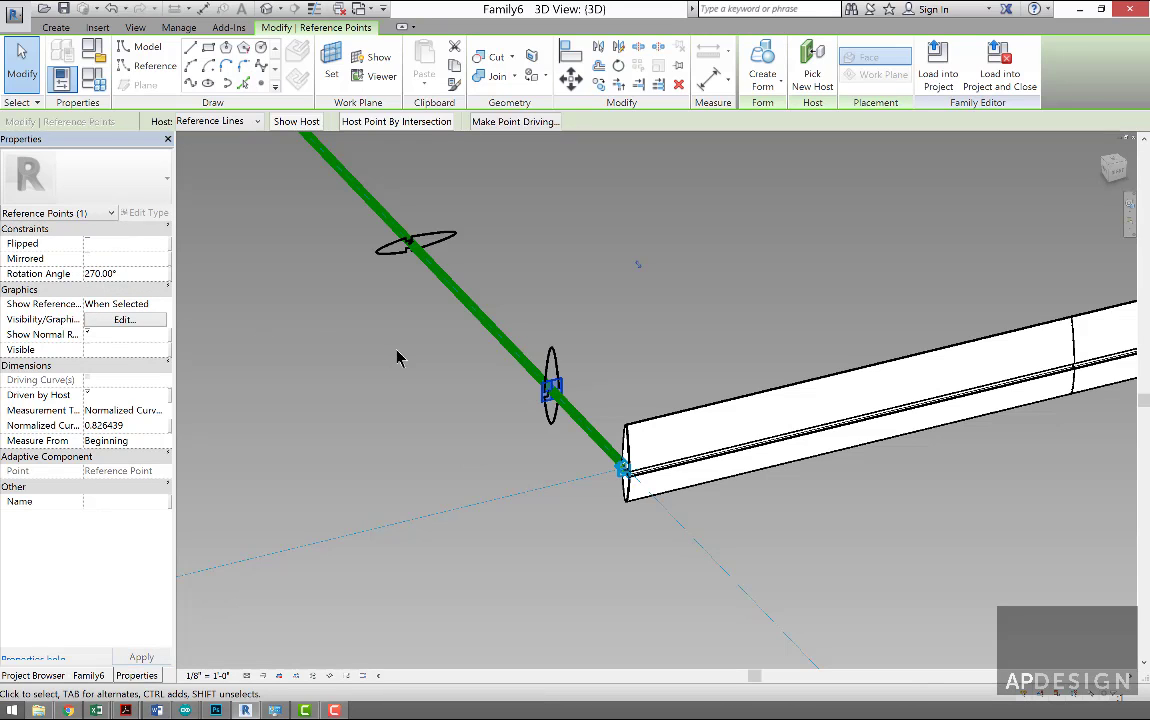
{"action": "left_click", "coordinate": [349, 236]}
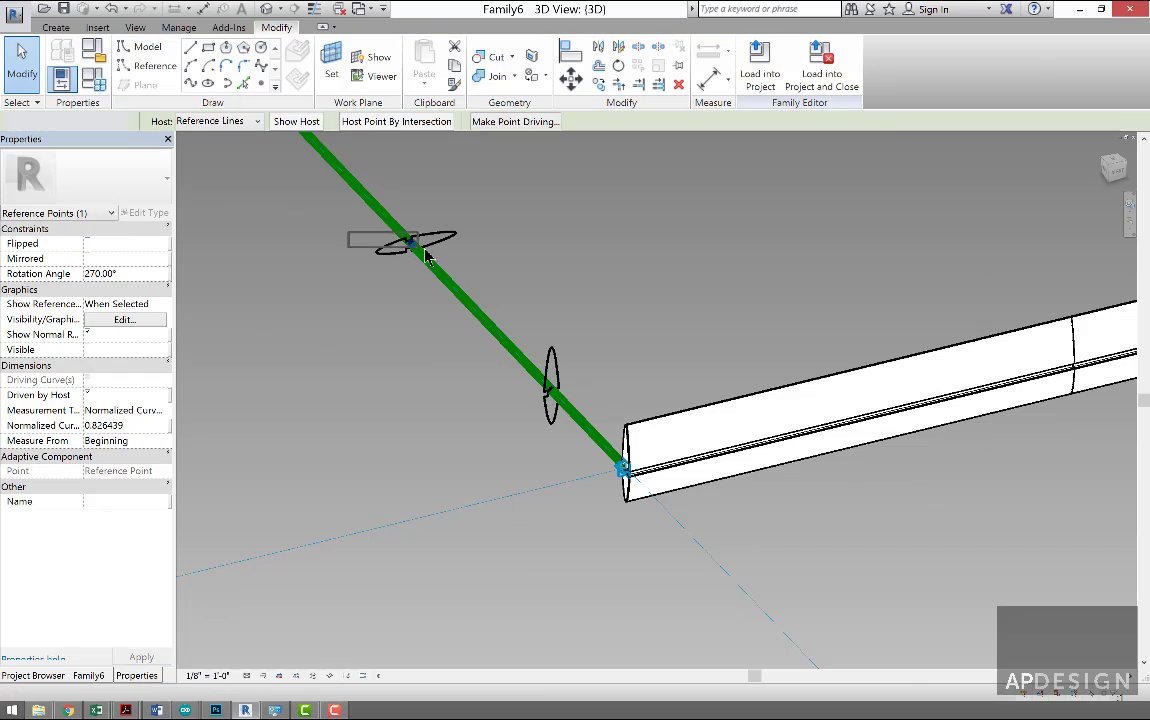
- Give the next profile points toward the corner a 270° Rotation Angle
{"action": "left_click", "coordinate": [400, 256]}
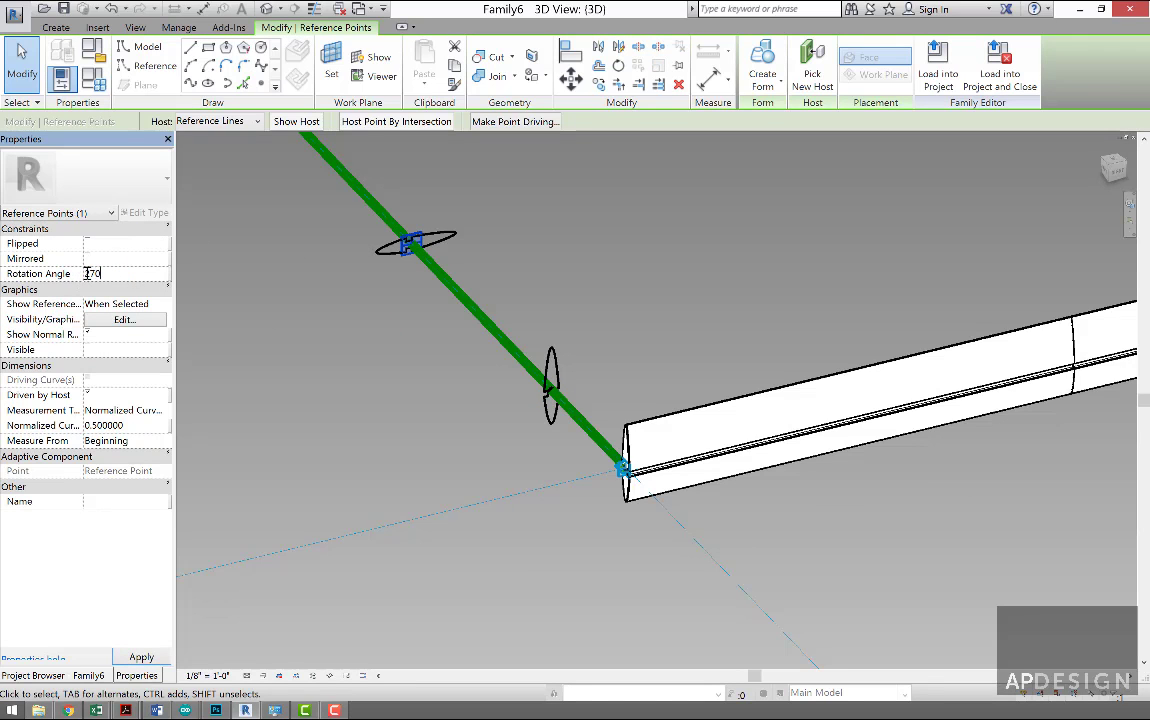
{"action": "middle_click_drag", "start_coordinate": [420, 365], "coordinate": [473, 416], "text": "shift"}
{"action": "left_click", "coordinate": [280, 245]}
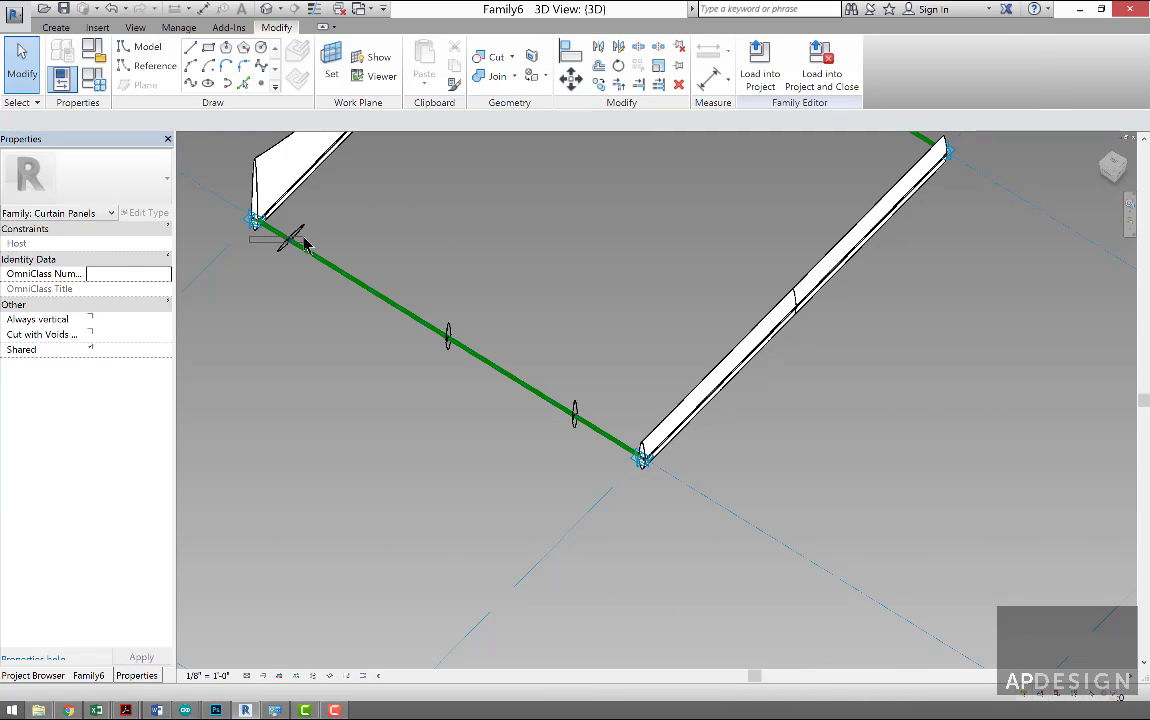
{"action": "left_click", "coordinate": [290, 240]}
{"action": "left_click", "coordinate": [129, 273]}
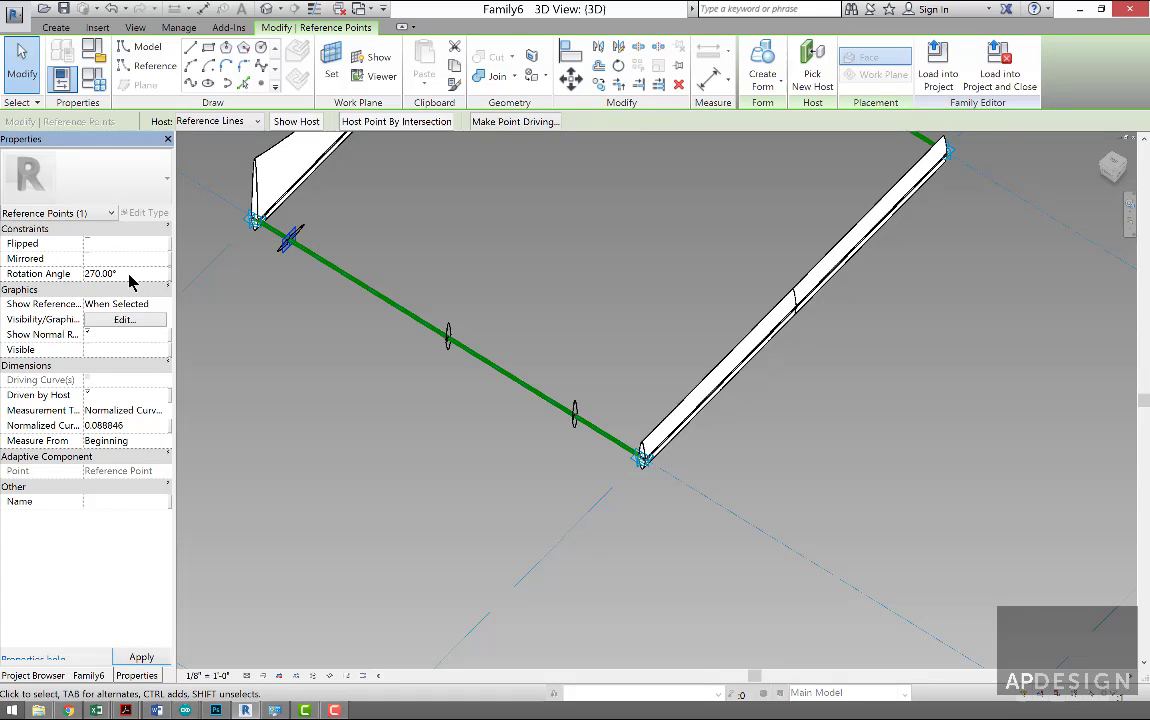
{"action": "scroll", "coordinate": [342, 342], "scroll_direction": "down", "scroll_amount": 5}
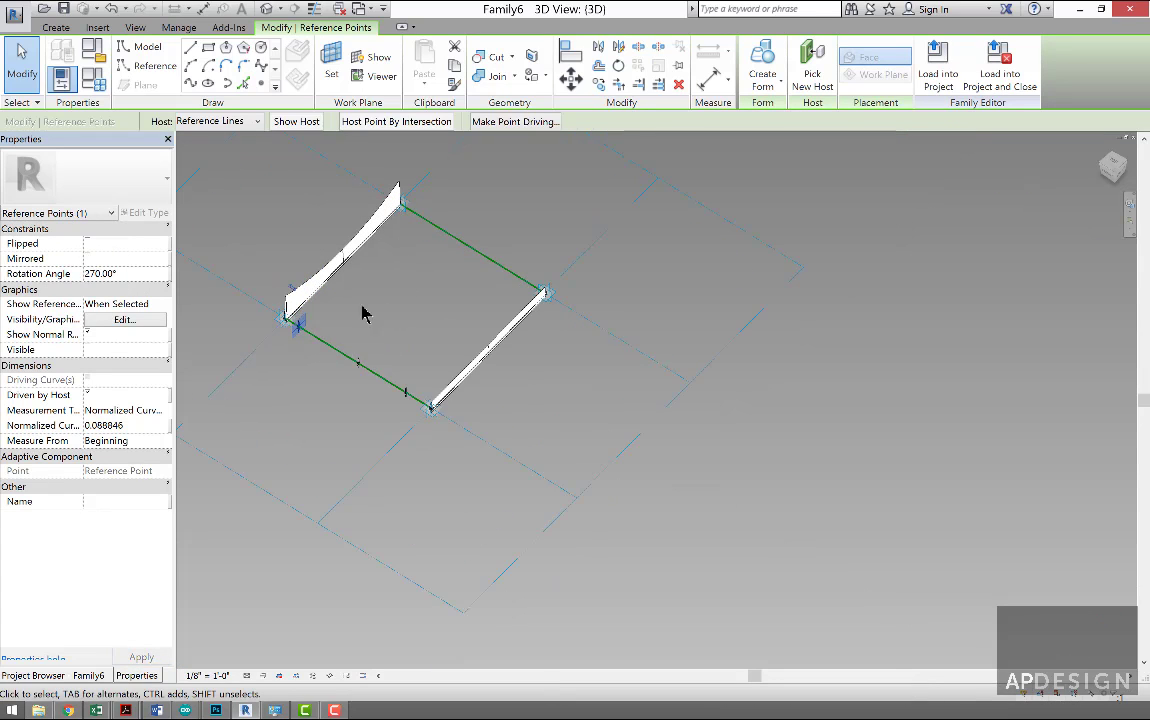
{"action": "scroll", "coordinate": [303, 321], "scroll_direction": "up", "scroll_amount": 4}
{"action": "left_click", "coordinate": [300, 341]}
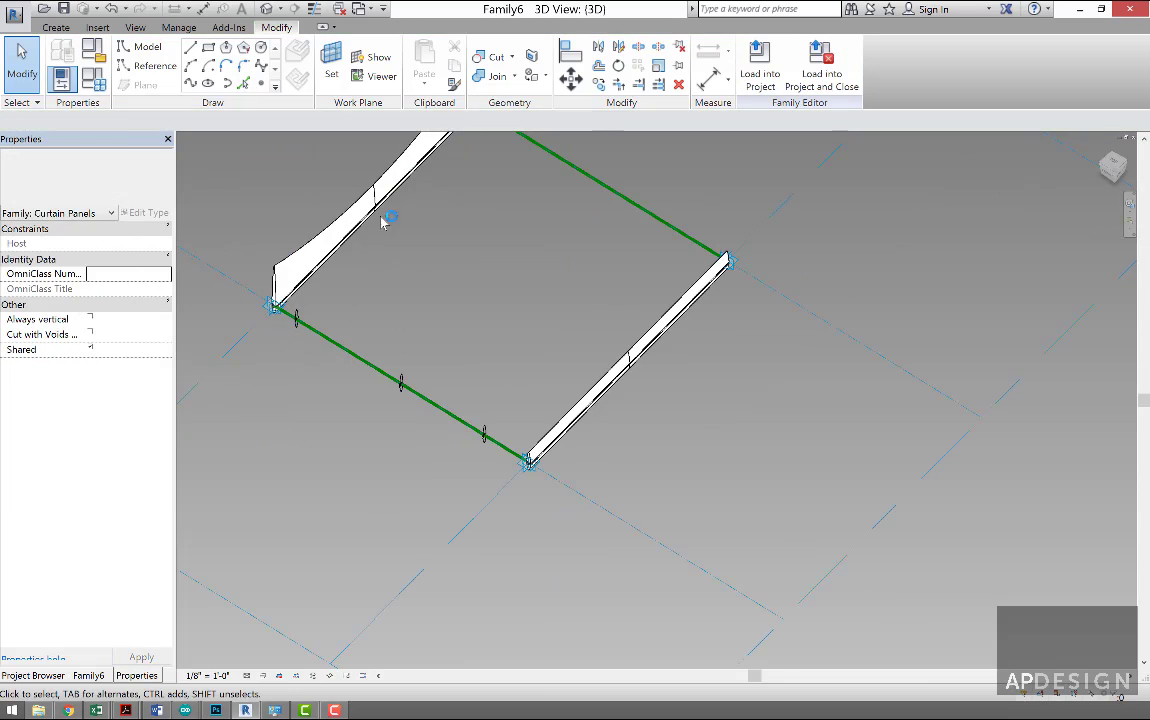
{"action": "scroll", "coordinate": [527, 462], "scroll_direction": "up", "scroll_amount": 3}
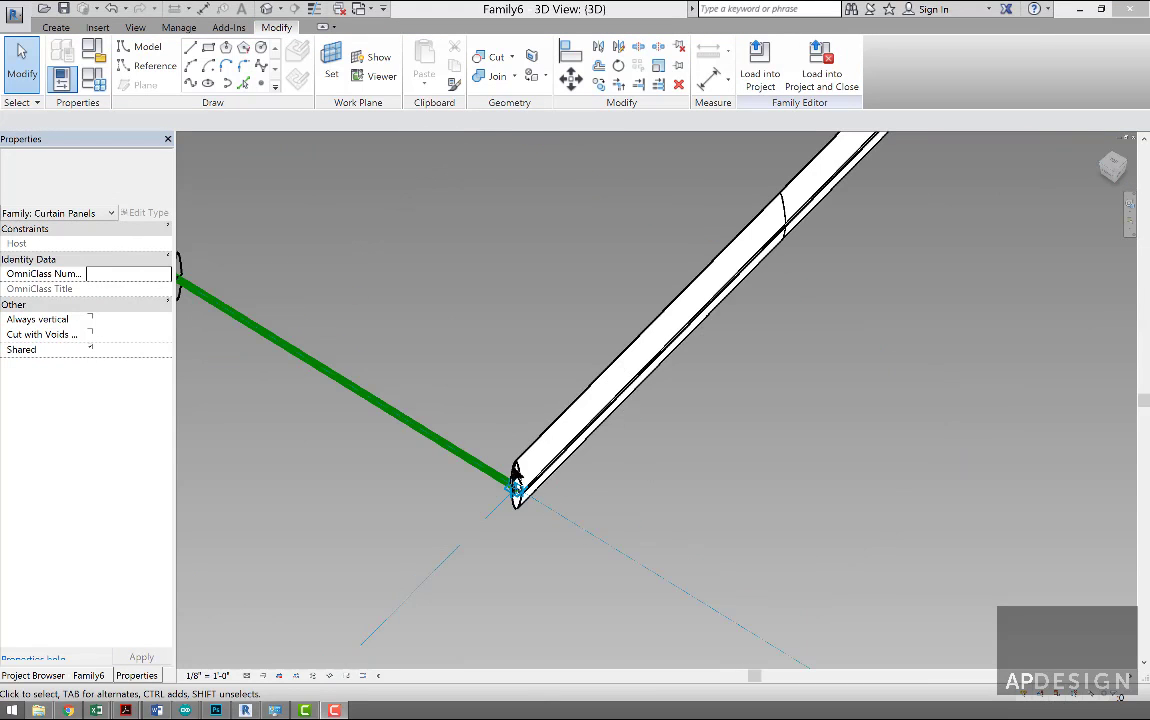
{"action": "left_click", "coordinate": [400, 419]}
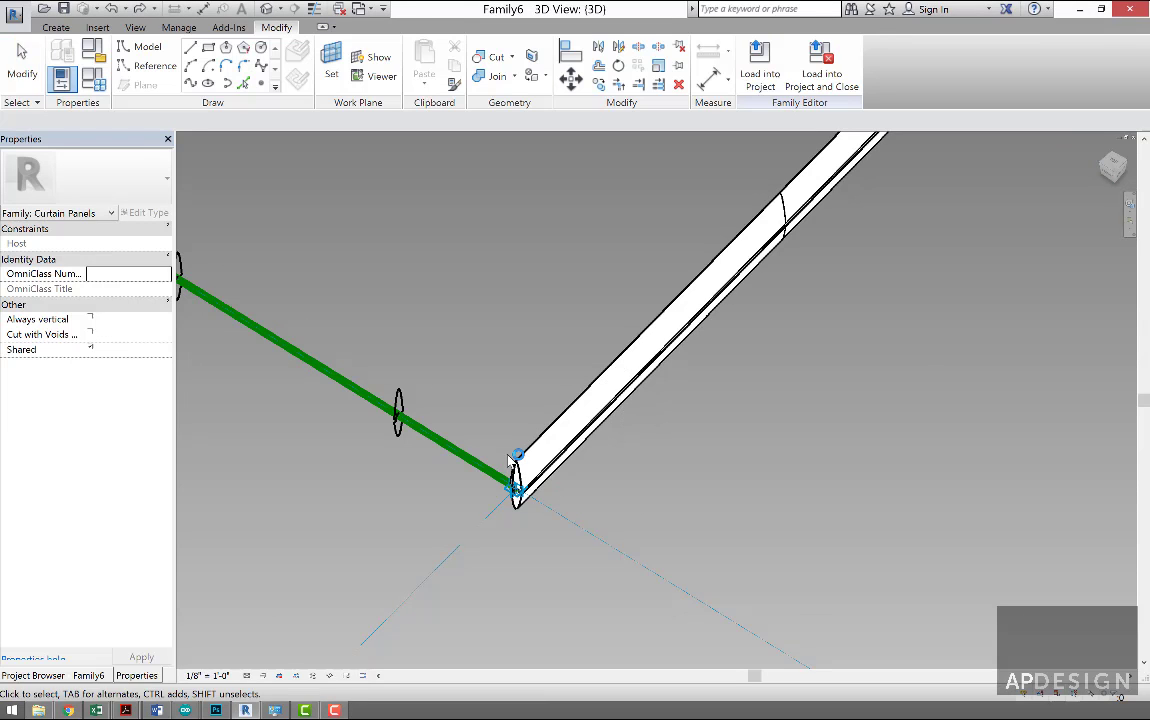
{"action": "left_click", "coordinate": [400, 420]}
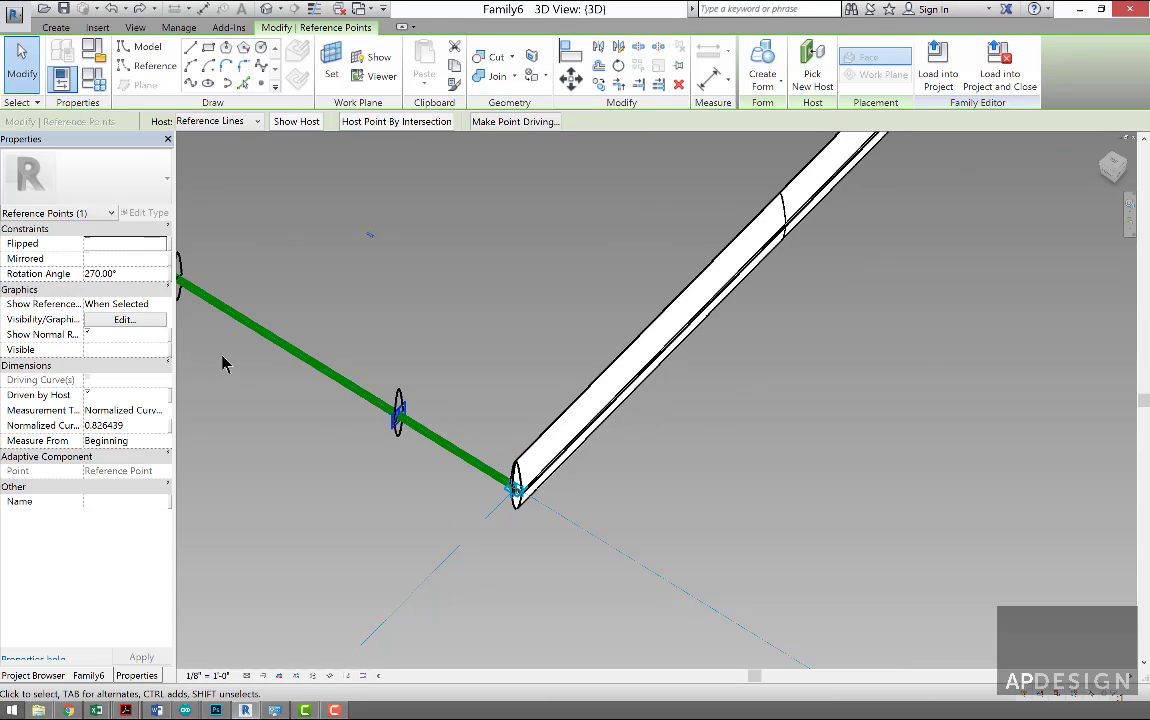
{"action": "left_click", "coordinate": [138, 426]}
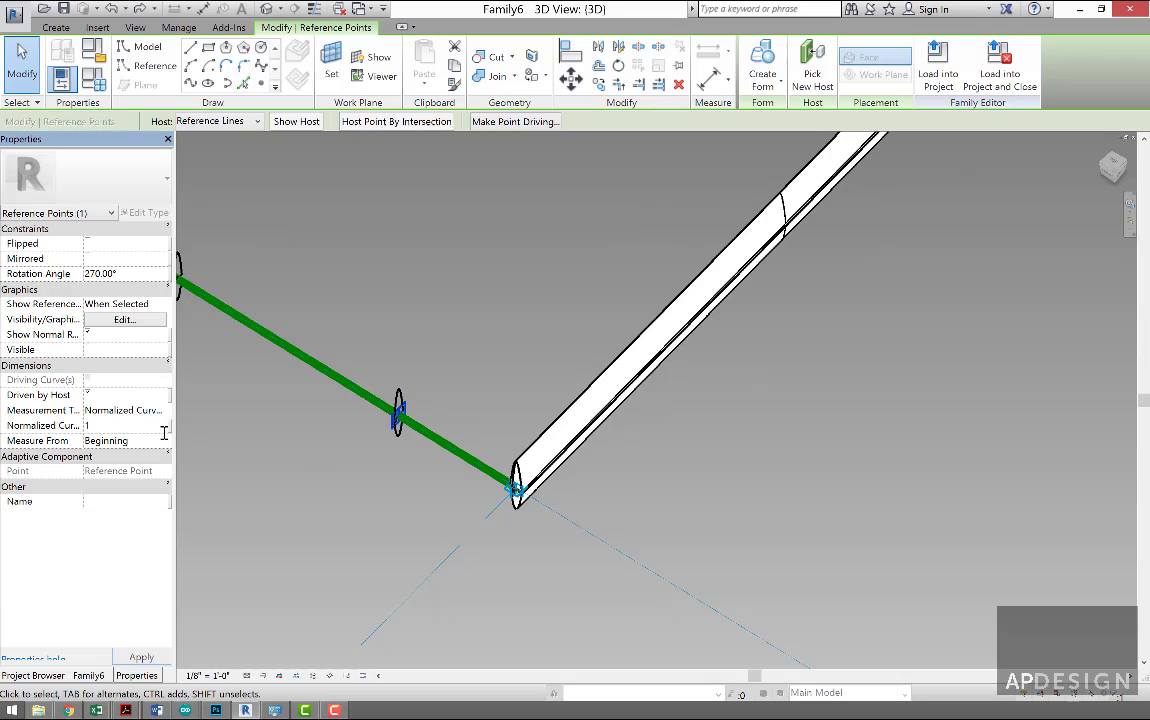
{"action": "key", "text": "Return"}
{"action": "left_click", "coordinate": [645, 411]}
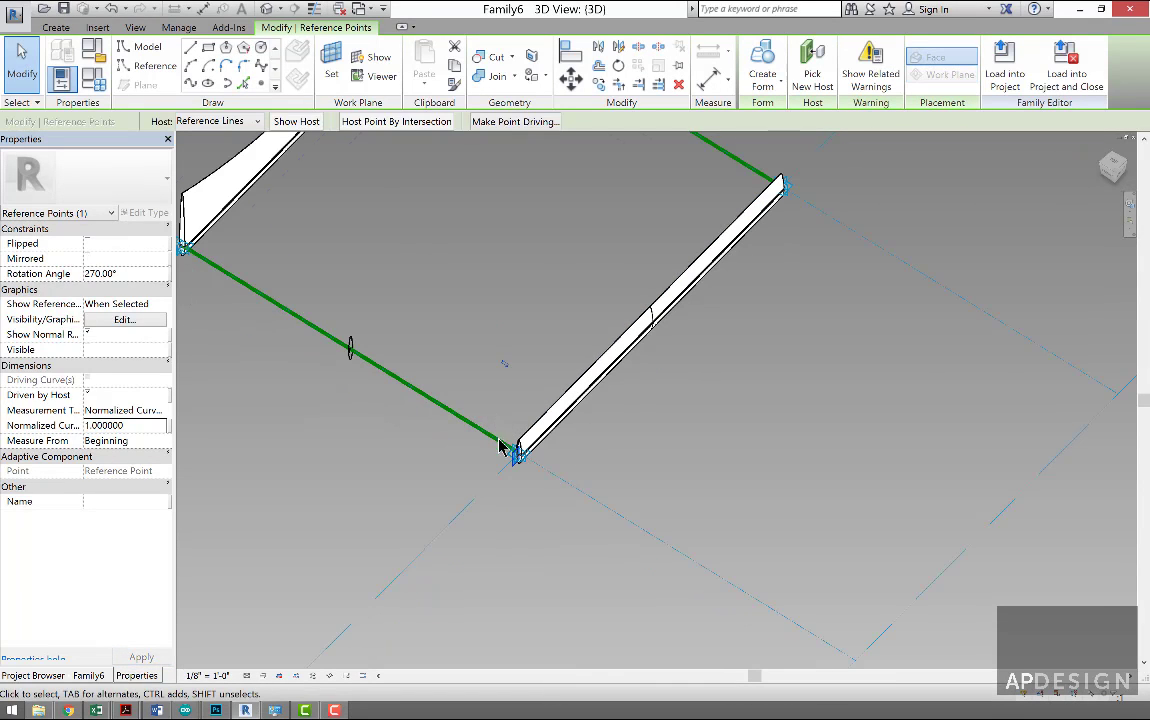
{"action": "scroll", "coordinate": [500, 447], "scroll_direction": "up", "scroll_amount": 4}
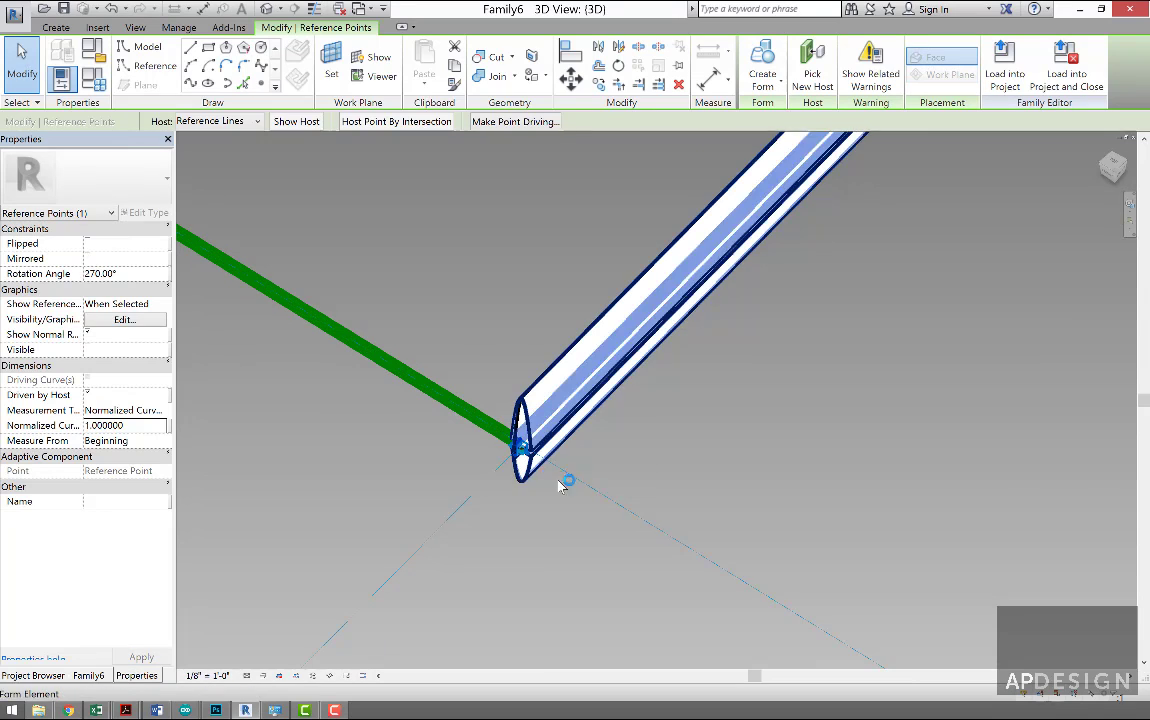
{"action": "middle_click_drag", "start_coordinate": [557, 513], "coordinate": [516, 440], "text": "shift"}
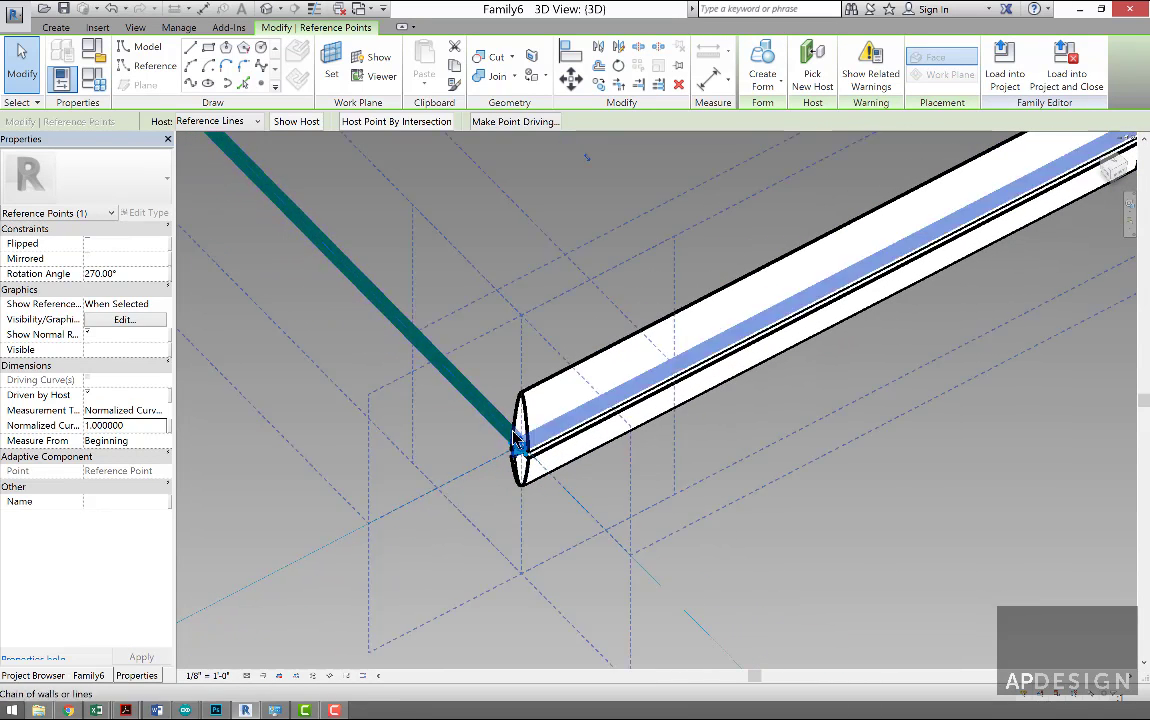
{"action": "left_click", "coordinate": [518, 438]}
{"action": "scroll", "coordinate": [515, 436], "scroll_direction": "down", "scroll_amount": 4}
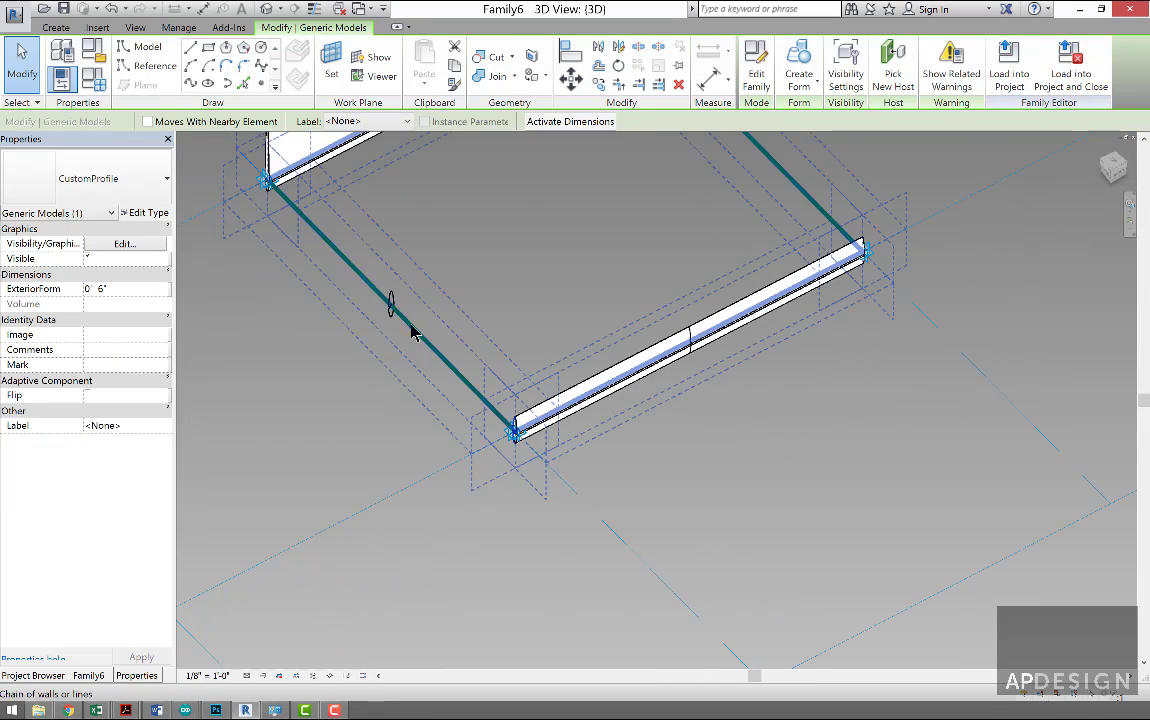
{"action": "key", "text": "Escape"}
{"action": "left_click", "coordinate": [311, 212], "text": "ctrl"}
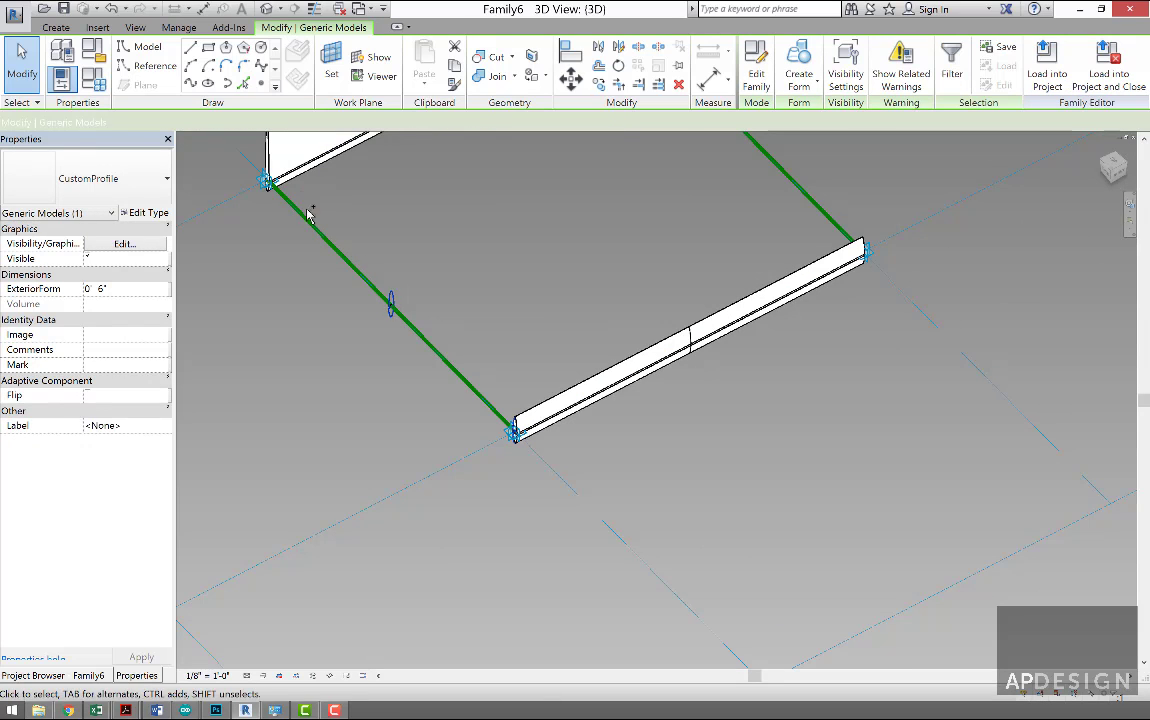
{"action": "scroll", "coordinate": [262, 190], "scroll_direction": "up", "scroll_amount": 3}
{"action": "scroll", "coordinate": [250, 185], "scroll_direction": "up", "scroll_amount": 4}
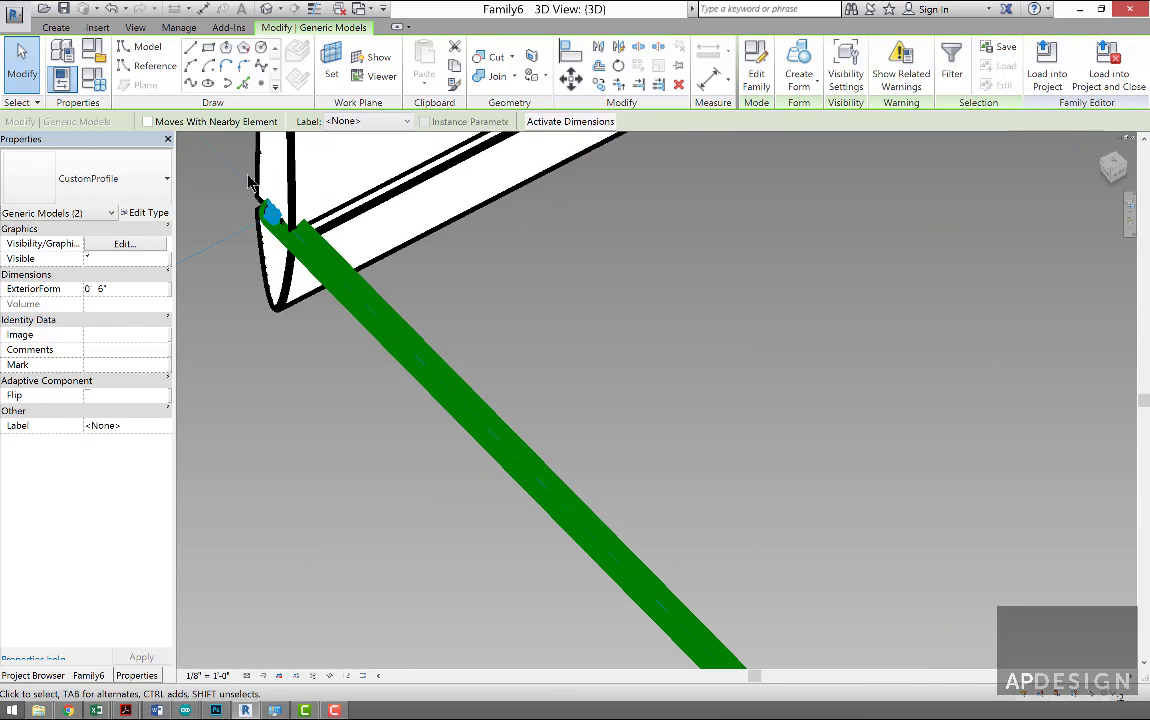
{"action": "scroll", "coordinate": [262, 190], "scroll_direction": "down", "scroll_amount": 6}
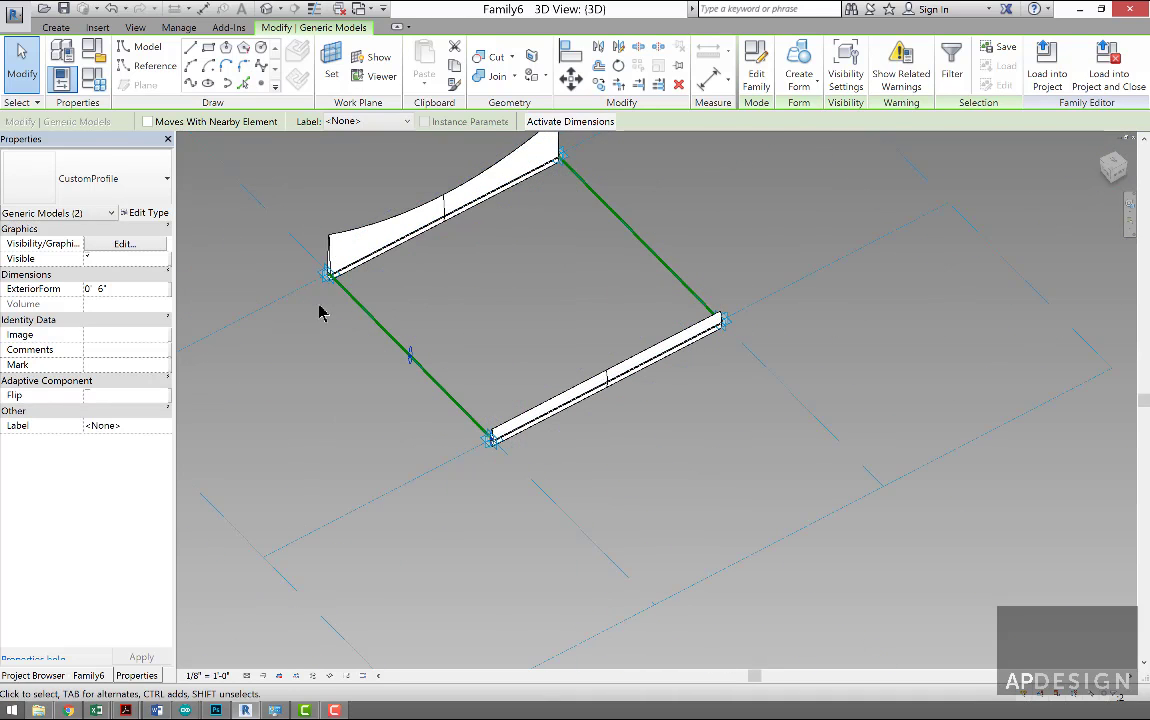
{"action": "scroll", "coordinate": [318, 300], "scroll_direction": "up", "scroll_amount": 6}
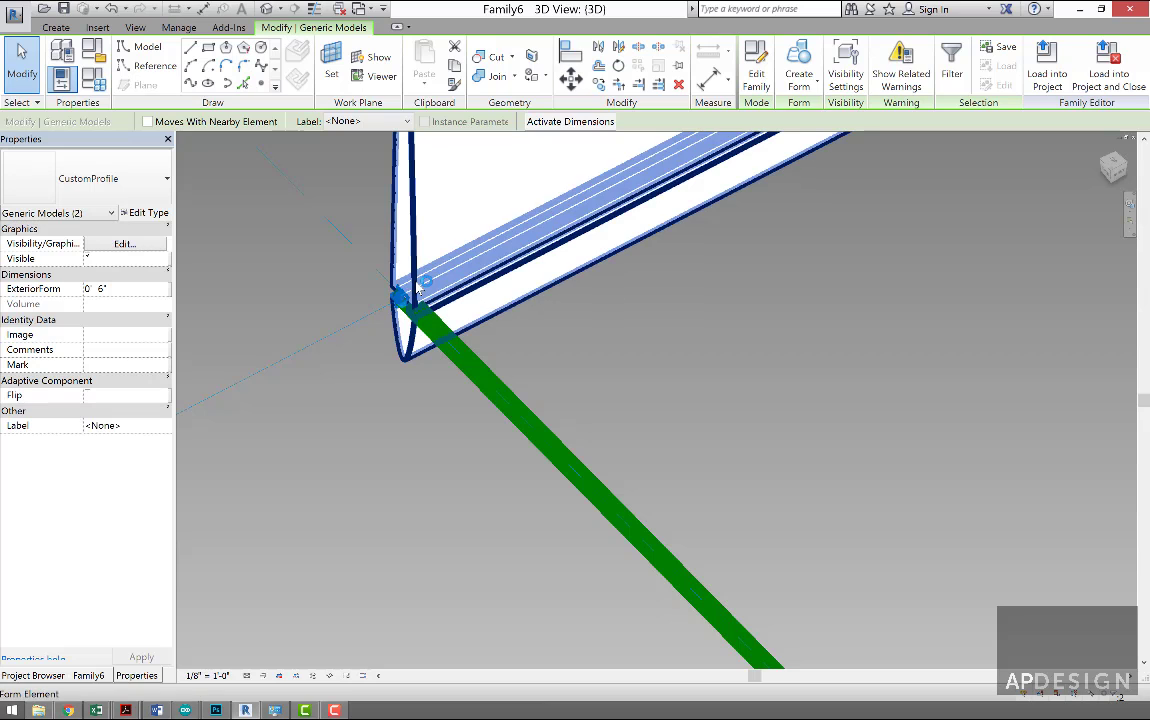
- Add a new reference point near the upper end of the panel's left edge
{"action": "key", "text": "Escape"}
{"action": "scroll", "coordinate": [446, 330], "scroll_direction": "down", "scroll_amount": 2}
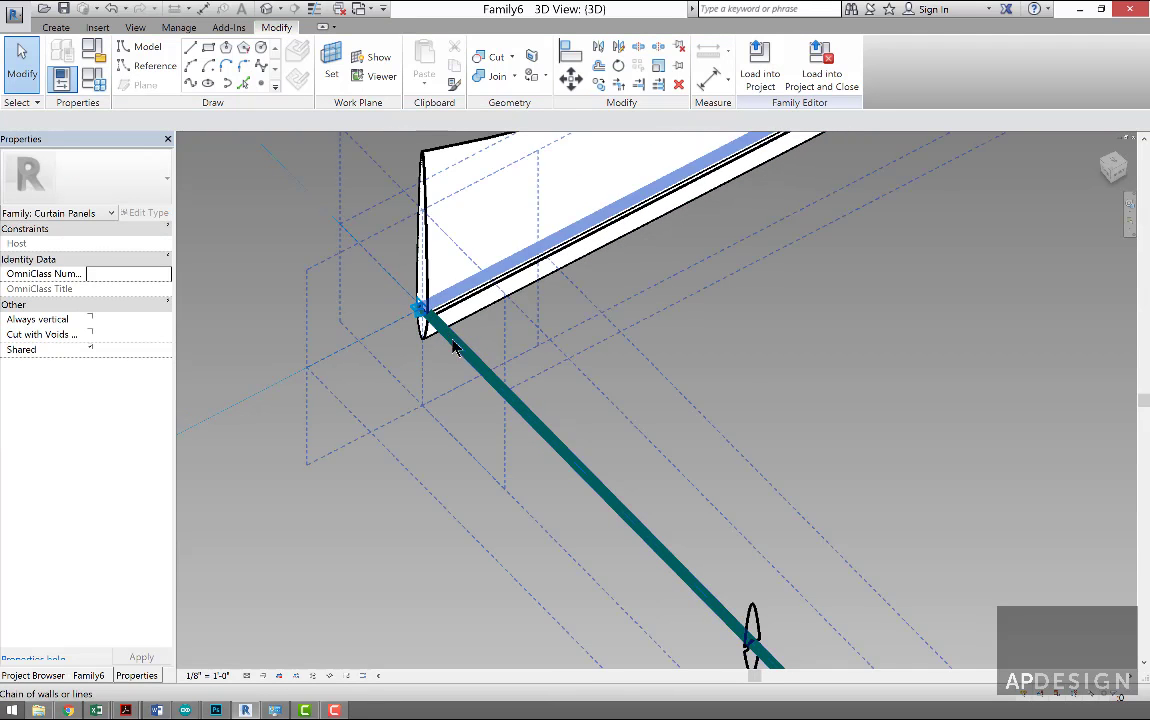
{"action": "left_click", "coordinate": [261, 84]}
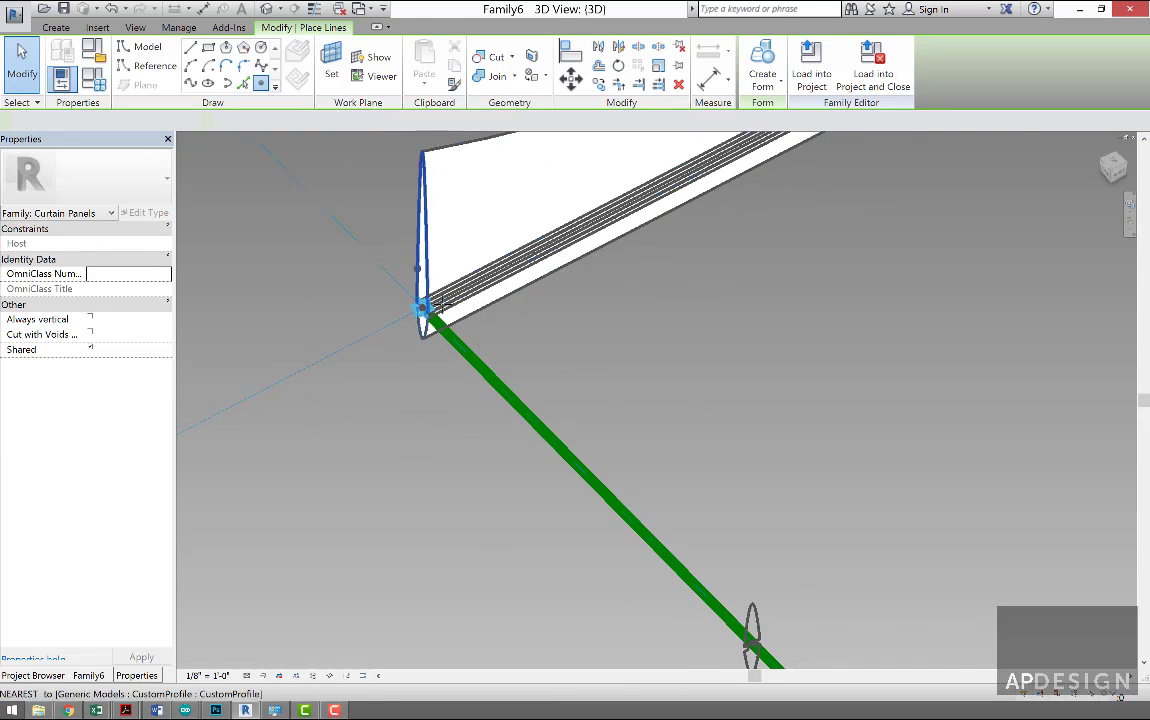
{"action": "left_click", "coordinate": [466, 353]}
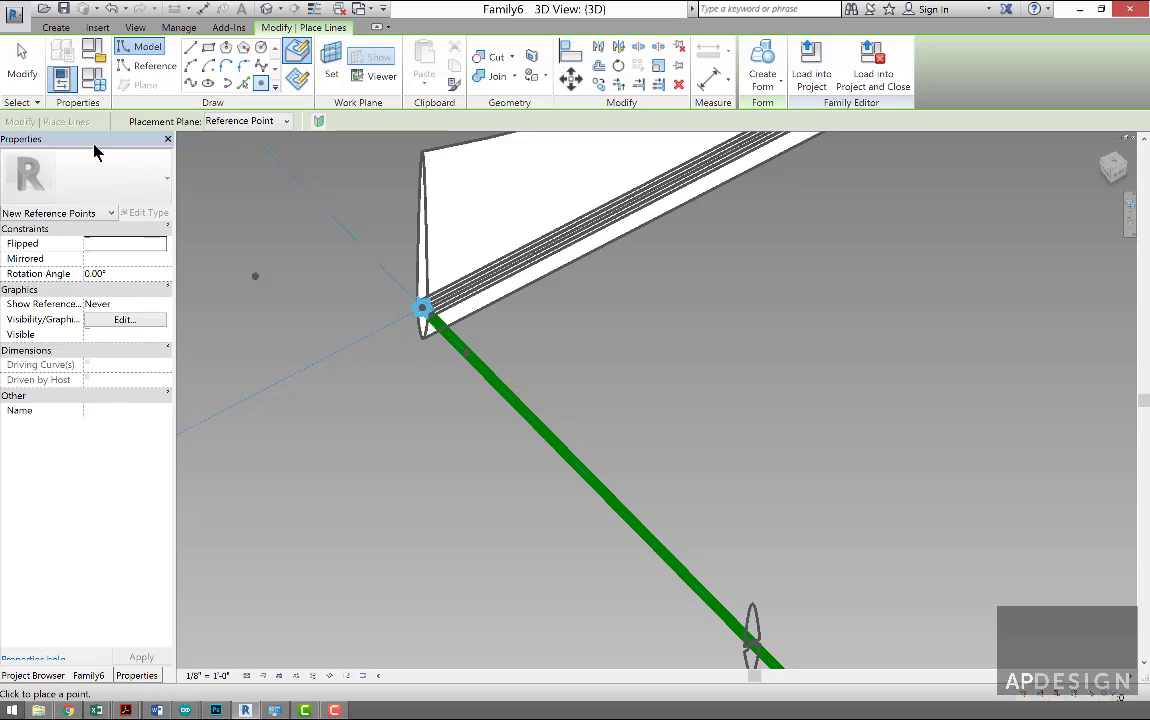
{"action": "left_click", "coordinate": [22, 62]}
{"action": "scroll", "coordinate": [449, 380], "scroll_direction": "up", "scroll_amount": 1}
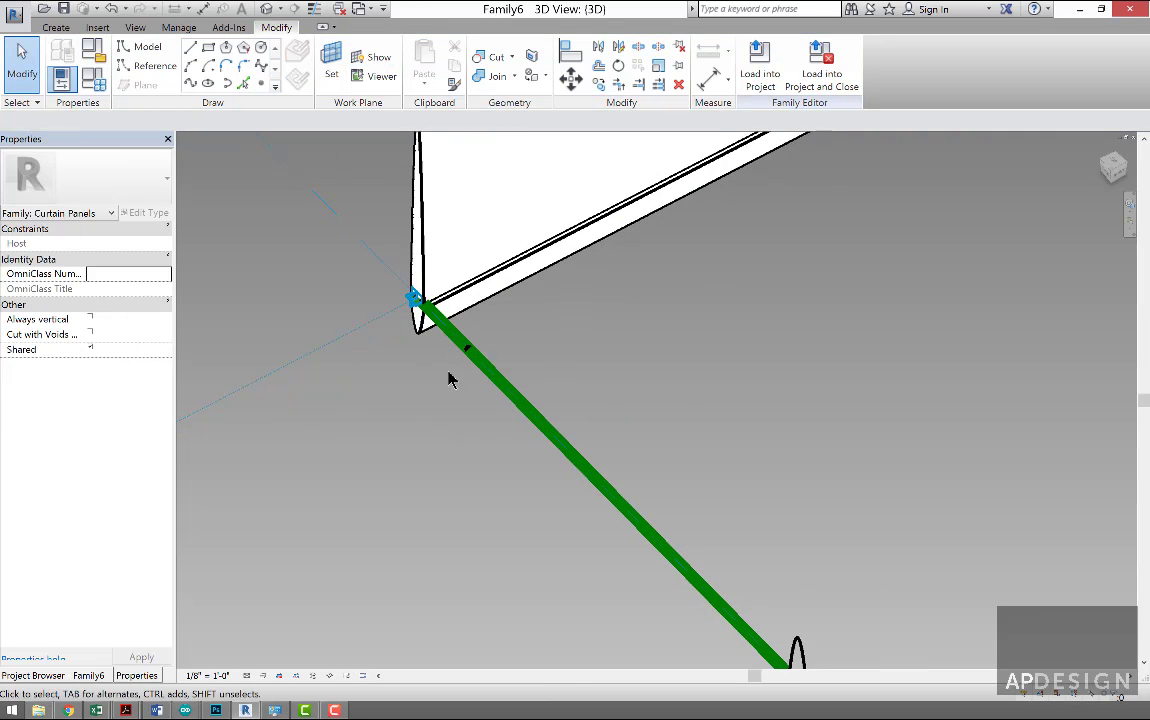
- Set the work plane to the new point and place a CustomProfile on it
{"action": "left_click", "coordinate": [467, 352]}
{"action": "left_click", "coordinate": [332, 66]}
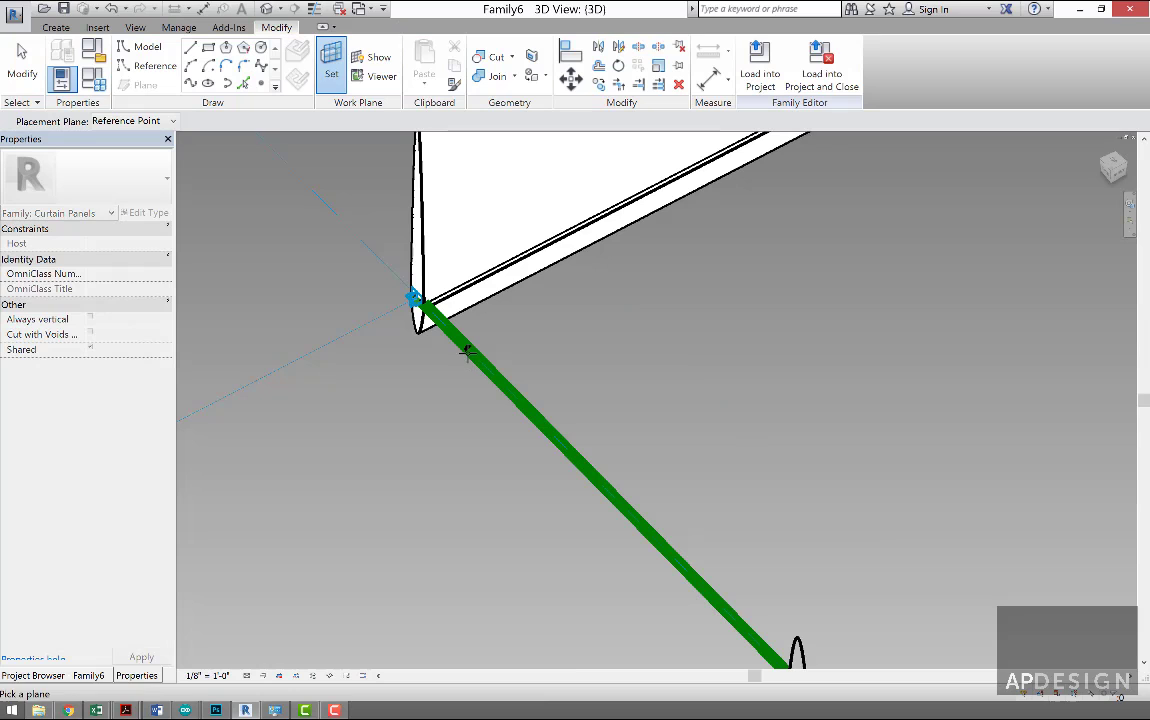
{"action": "left_click", "coordinate": [467, 350]}
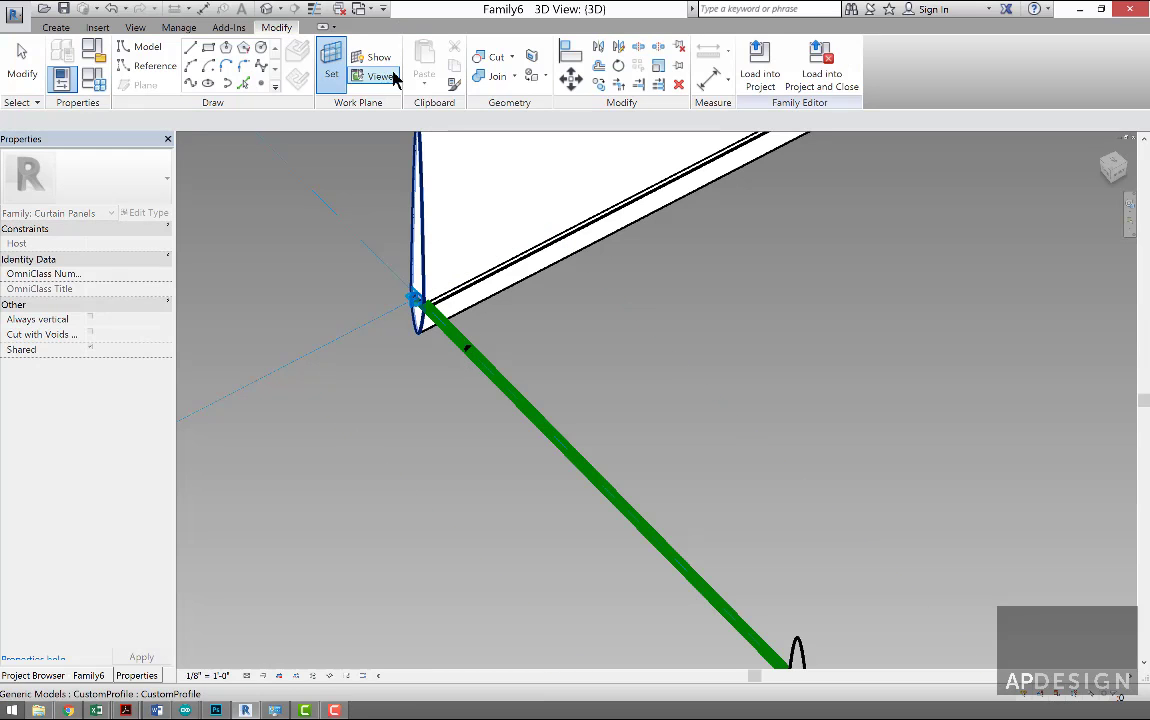
{"action": "left_click", "coordinate": [56, 27]}
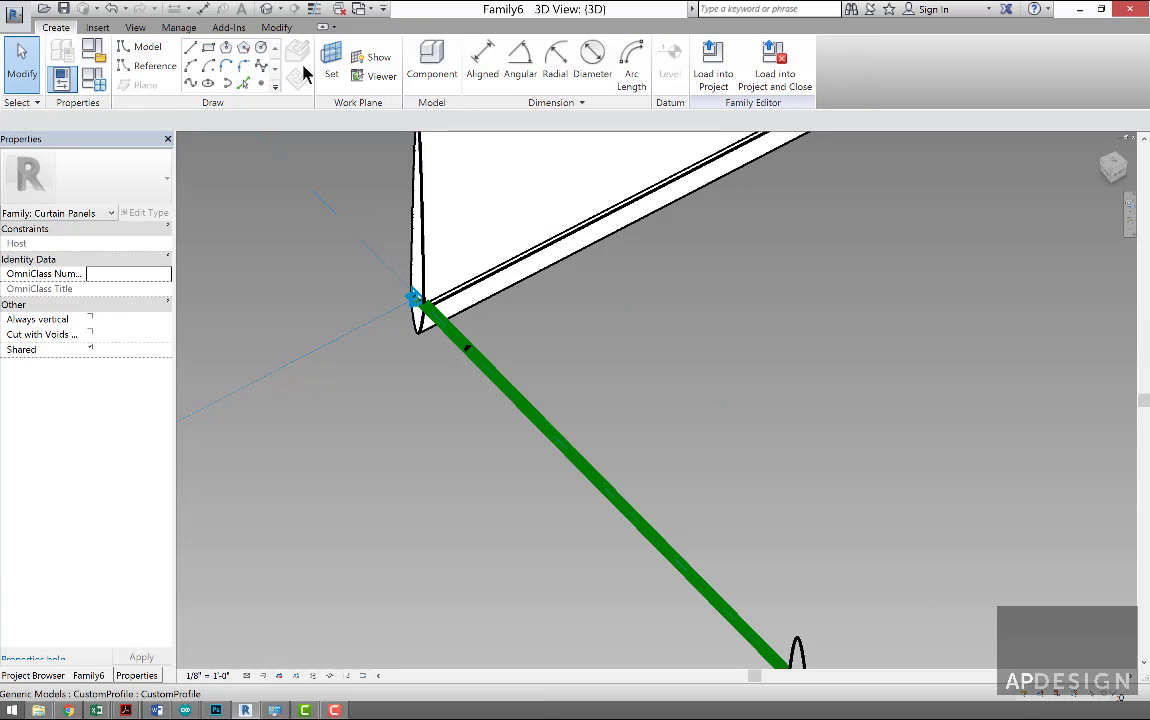
{"action": "left_click", "coordinate": [432, 62]}
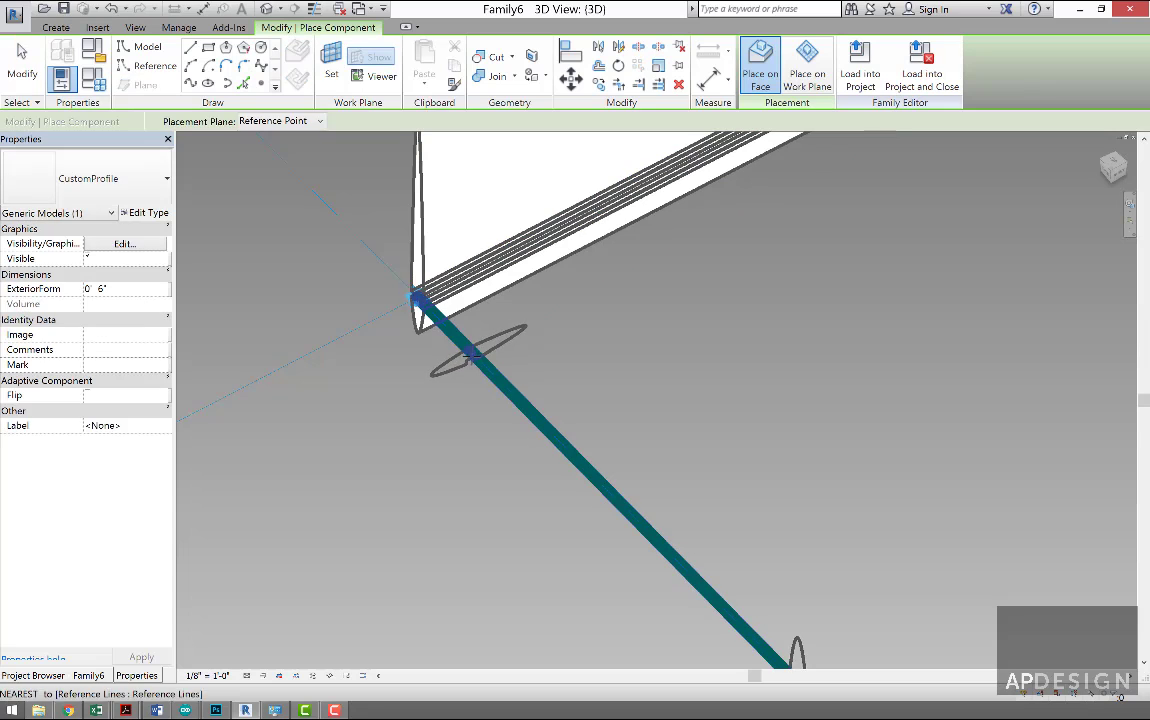
{"action": "left_click", "coordinate": [469, 350]}
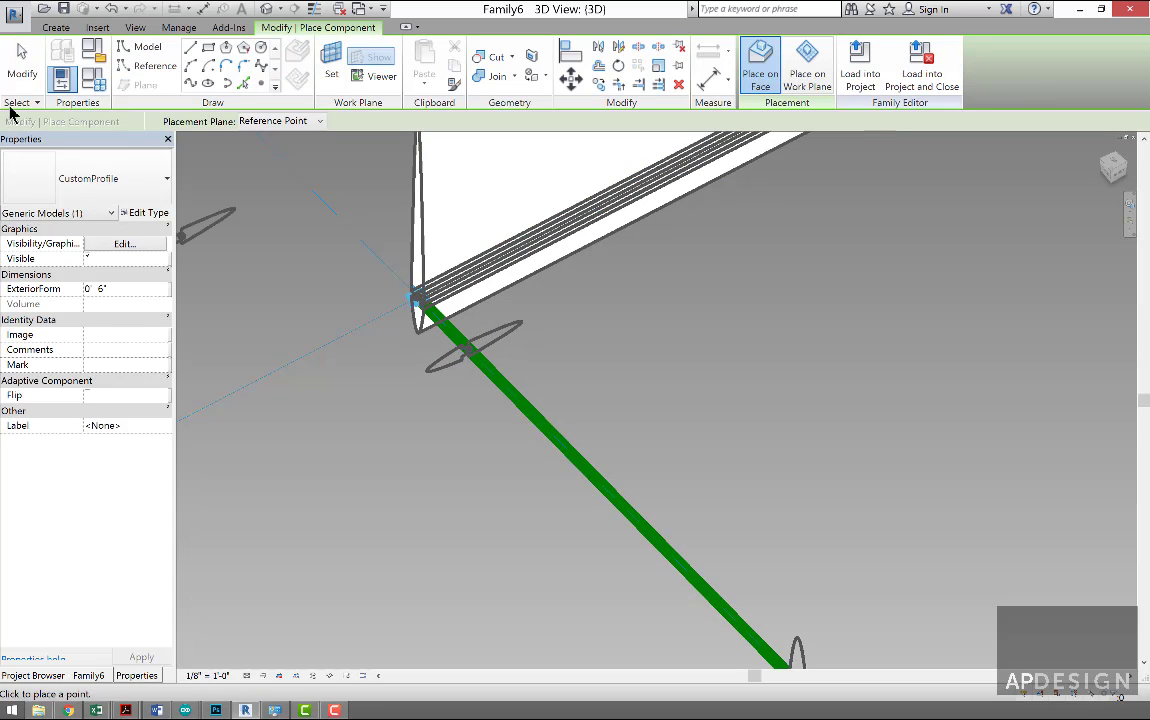
{"action": "key", "text": "Escape"}
{"action": "key", "text": "Escape"}
- Rotate the profile's host point to 270° and set its Normalized Curve Parameter to 0
{"action": "left_click", "coordinate": [497, 375]}
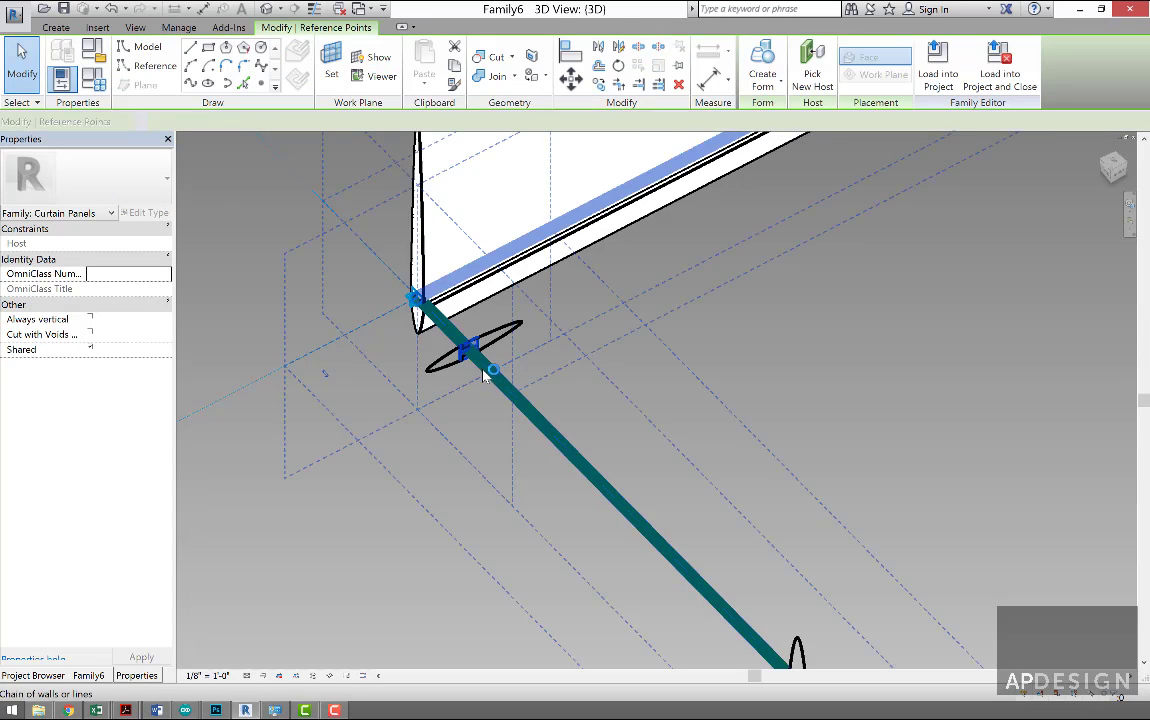
{"action": "left_click", "coordinate": [126, 276]}
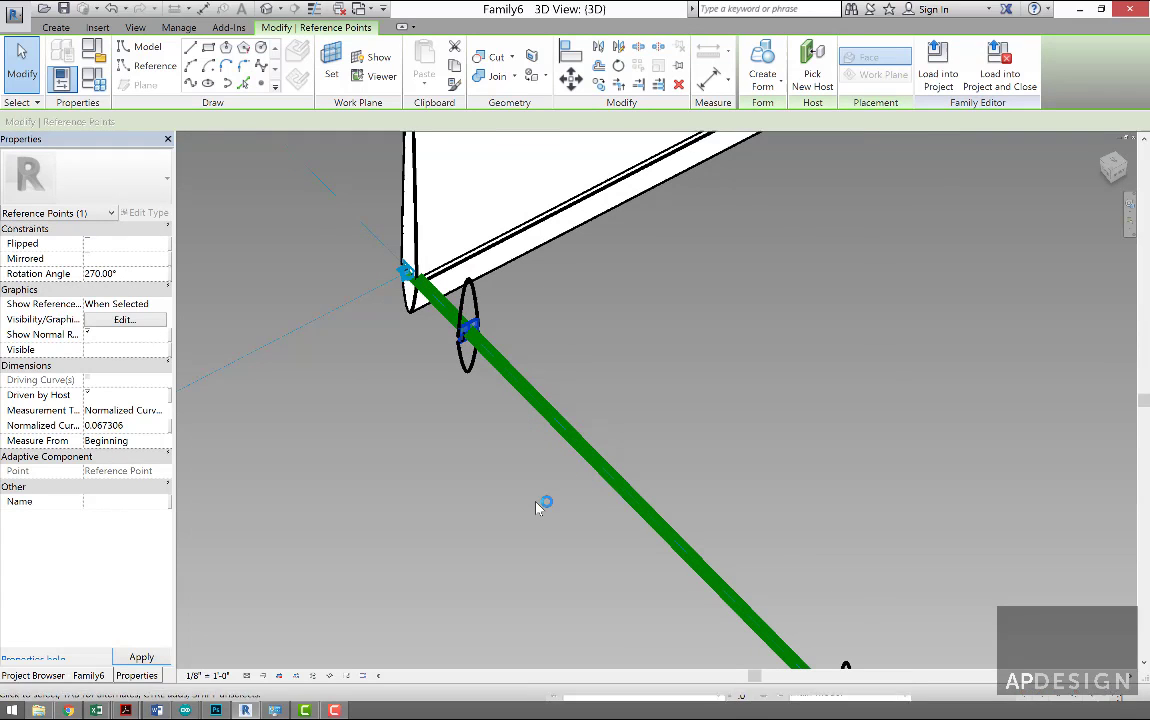
{"action": "left_click", "coordinate": [467, 368]}
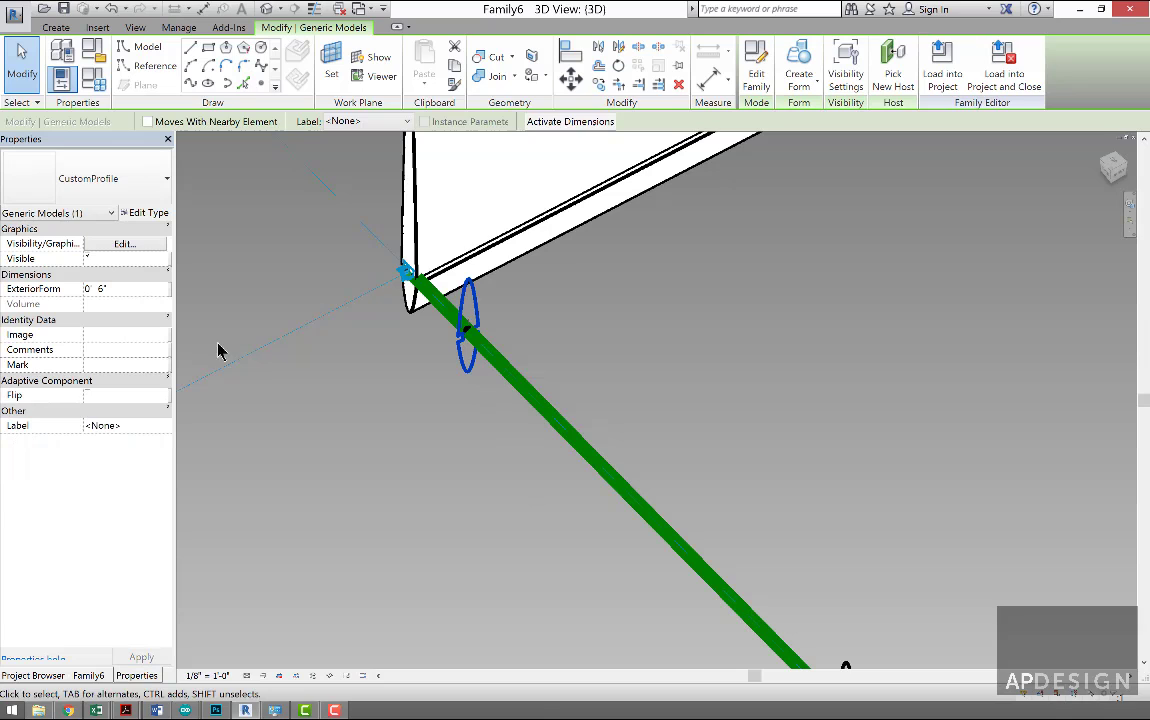
{"action": "left_click", "coordinate": [416, 355]}
{"action": "left_click", "coordinate": [467, 330]}
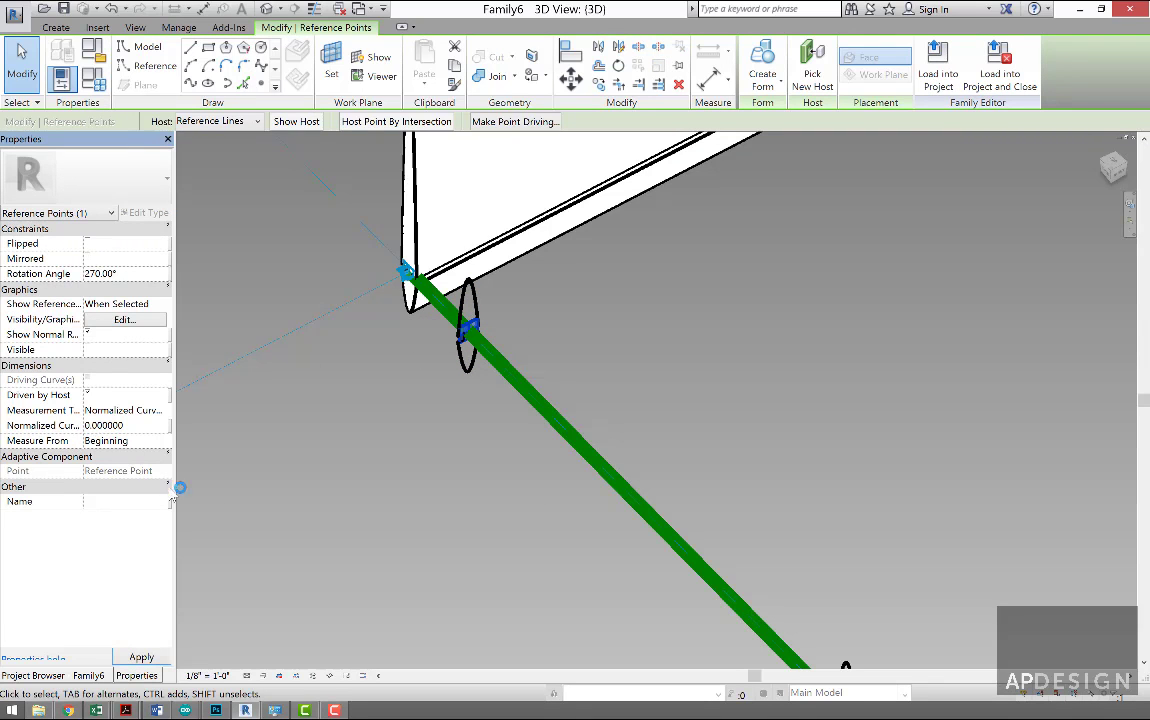
{"action": "left_click", "coordinate": [633, 410]}
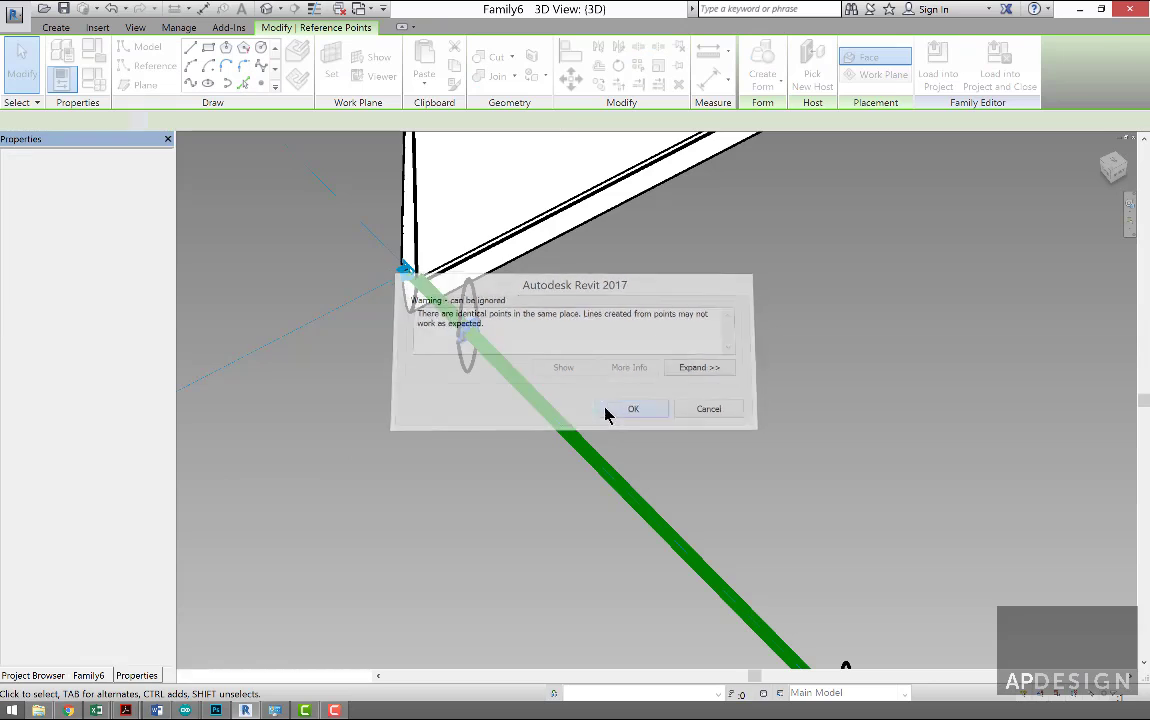
- Select the left edge path with the profile and create a lofted solid form
{"action": "left_click", "coordinate": [408, 245], "text": "ctrl"}
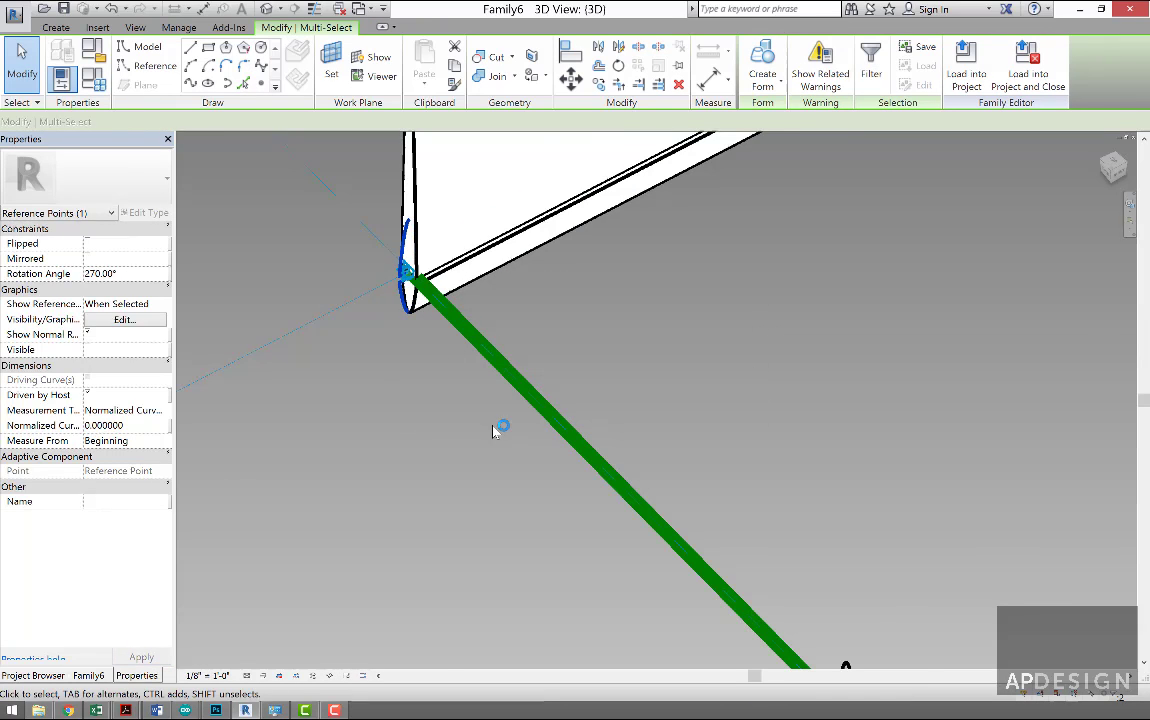
{"action": "scroll", "coordinate": [510, 440], "scroll_direction": "down", "scroll_amount": 5}
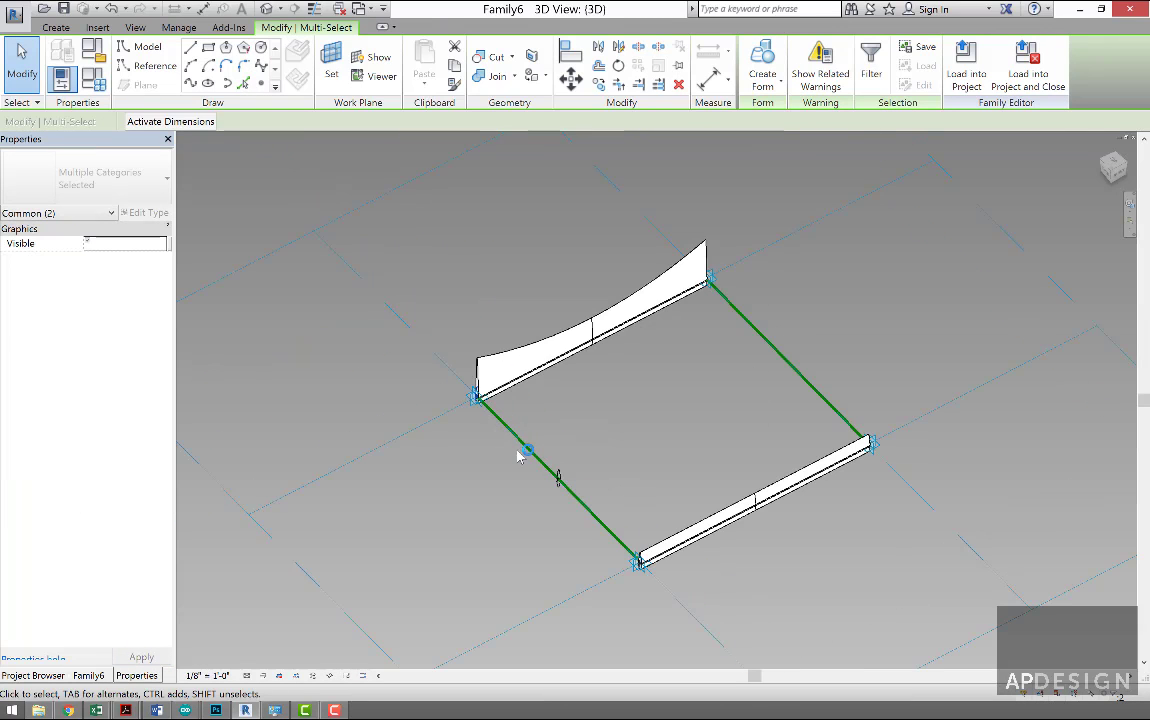
{"action": "left_click", "coordinate": [640, 563], "text": "ctrl"}
{"action": "scroll", "coordinate": [642, 565], "scroll_direction": "up", "scroll_amount": 5}
{"action": "scroll", "coordinate": [640, 568], "scroll_direction": "up", "scroll_amount": 3}
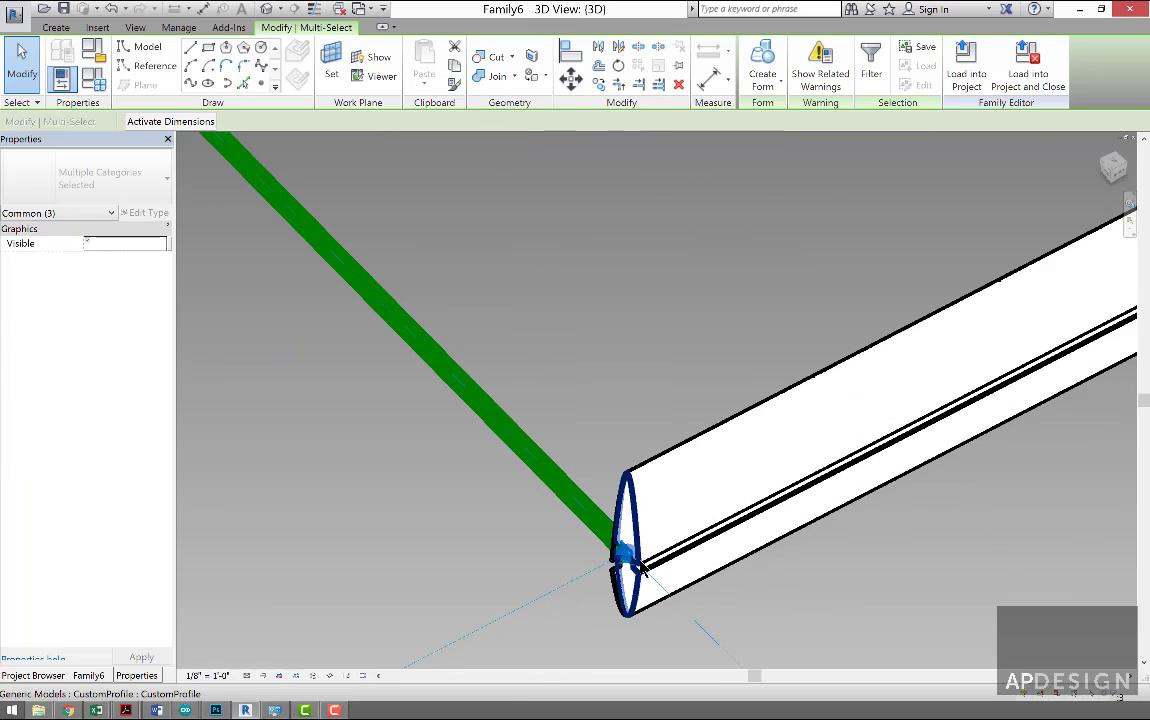
{"action": "left_click", "coordinate": [596, 590], "text": "ctrl"}
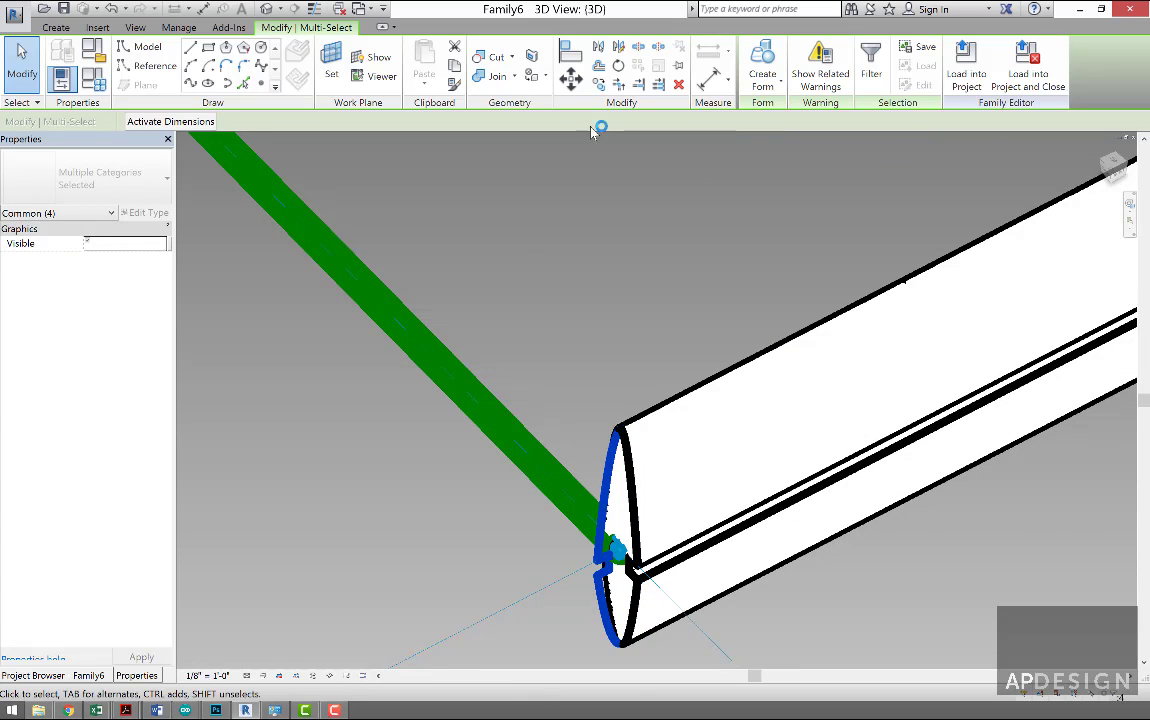
{"action": "left_click", "coordinate": [762, 66]}
{"action": "scroll", "coordinate": [689, 268], "scroll_direction": "down", "scroll_amount": 10}
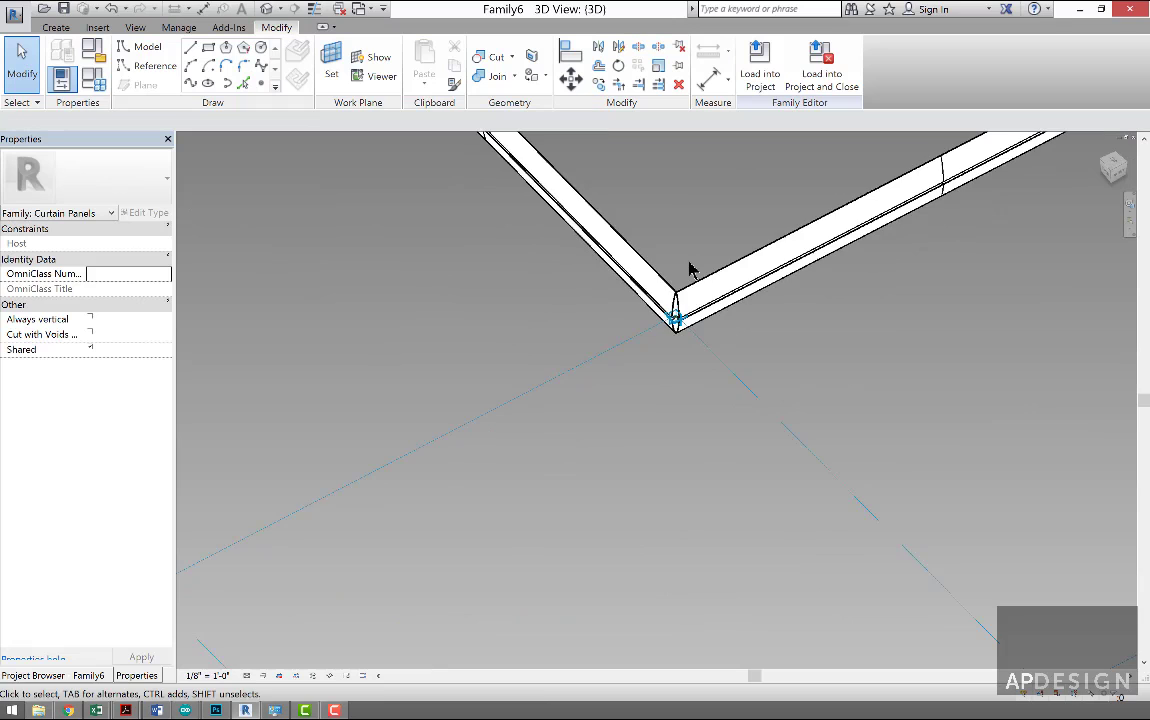
{"action": "scroll", "coordinate": [739, 212], "scroll_direction": "up", "scroll_amount": 4}
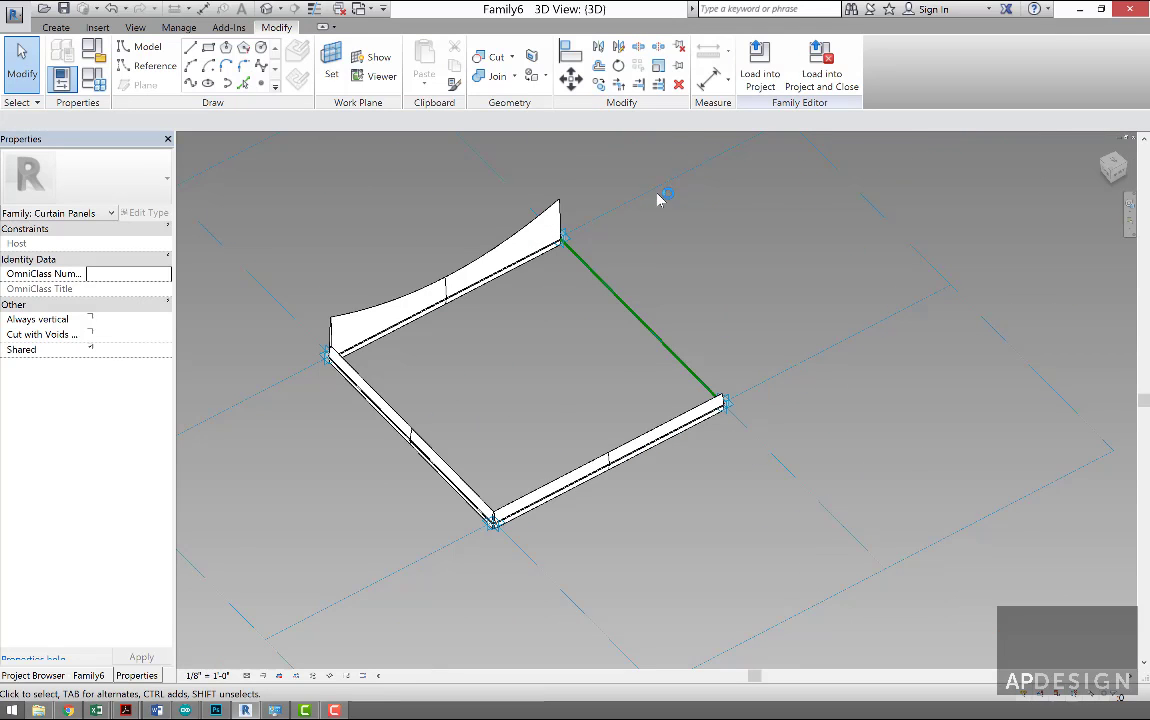
- Orbit the frame and select two CustomProfile profiles, each with ExteriorForm 0' 6"
{"action": "middle_click_drag", "start_coordinate": [700, 380], "coordinate": [560, 380], "text": "shift"}
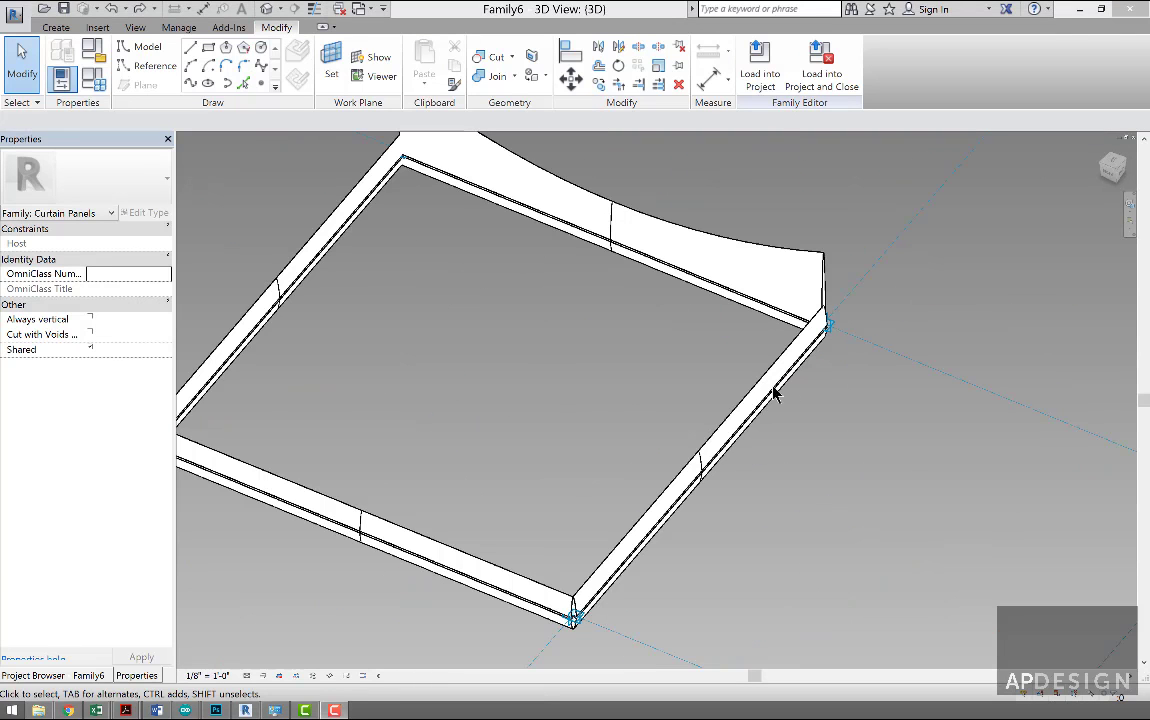
{"action": "left_click", "coordinate": [826, 337]}
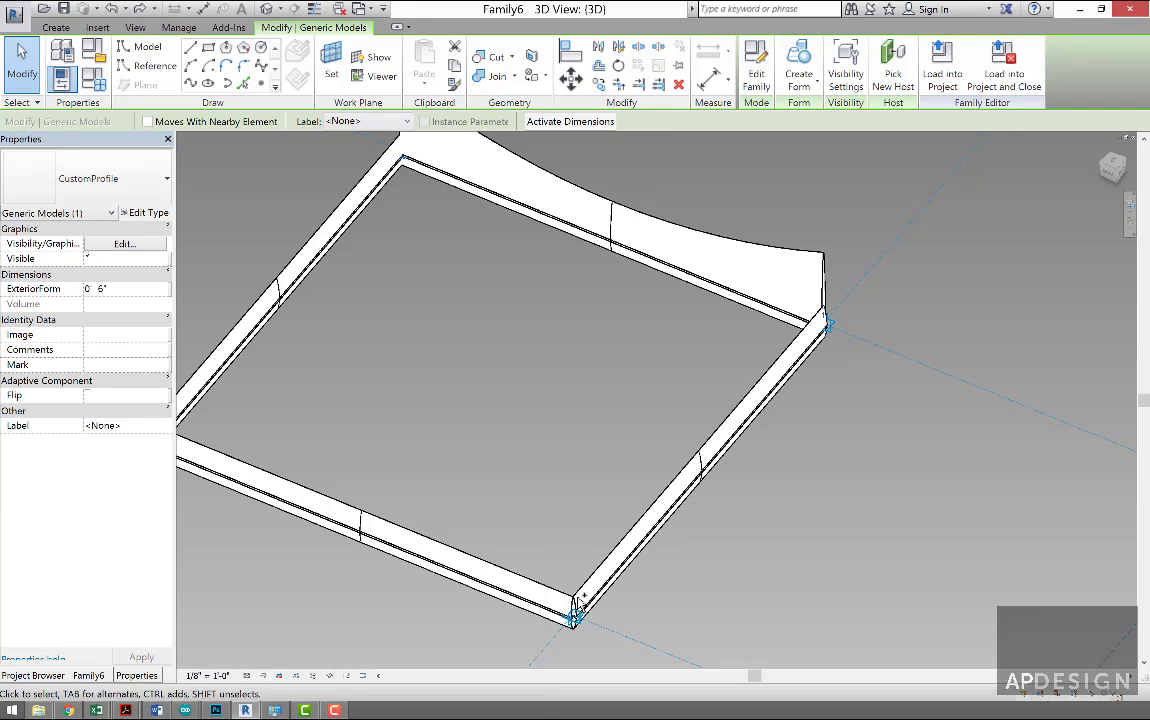
{"action": "left_click", "coordinate": [424, 160], "text": "ctrl"}
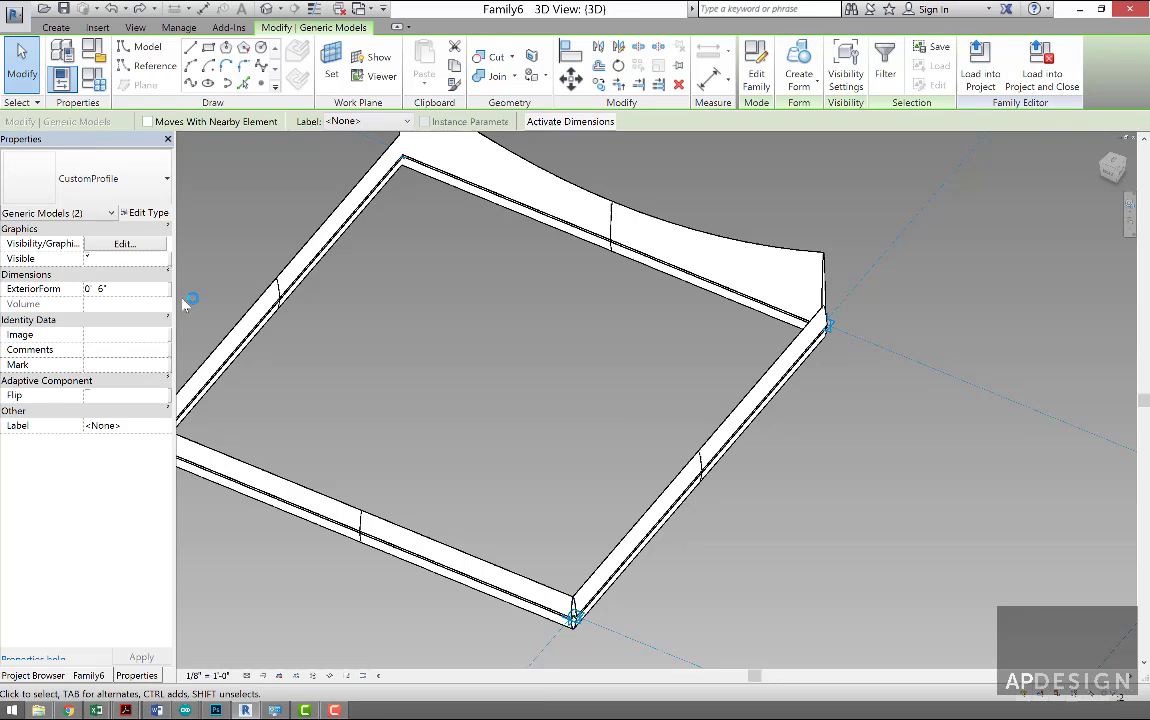